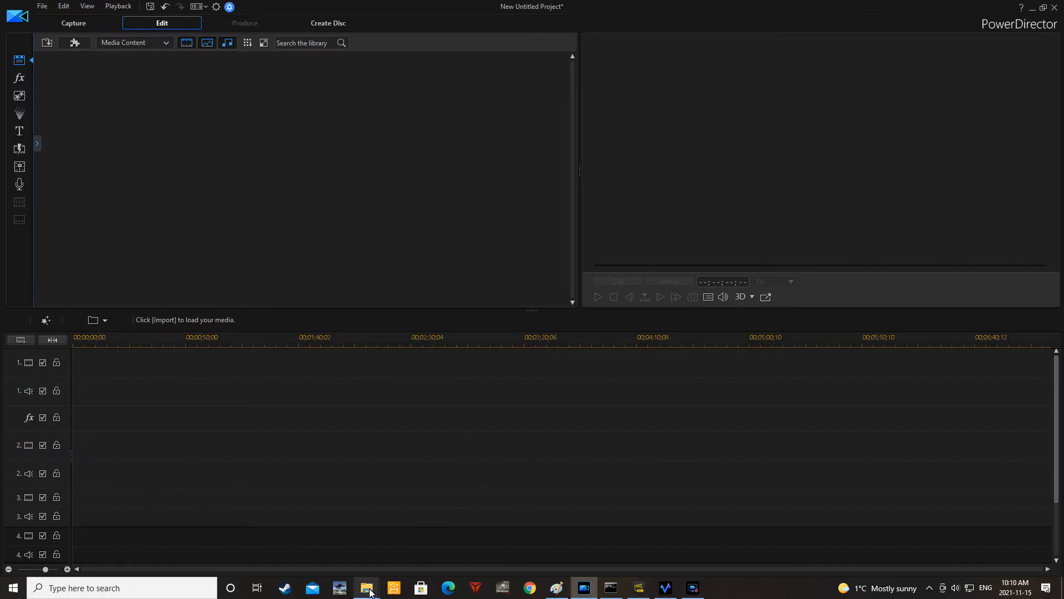
Bring up the mp4 folder window and move it down over the lower part of the editor
mouse_move(369, 588)
mouse_move(415, 554)
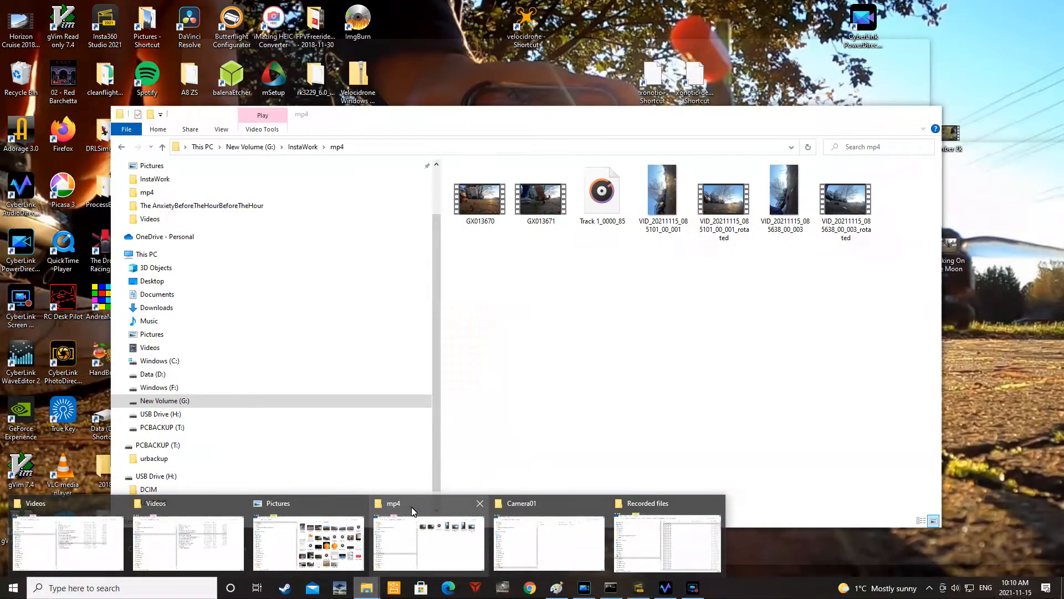
left_click(412, 511)
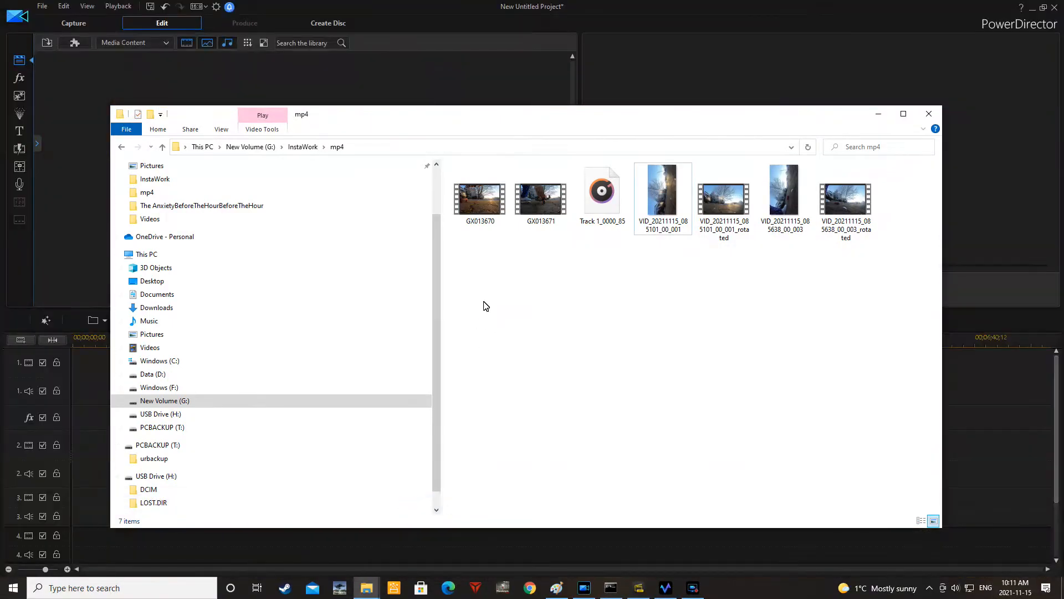
left_click_drag(527, 128, 610, 284)
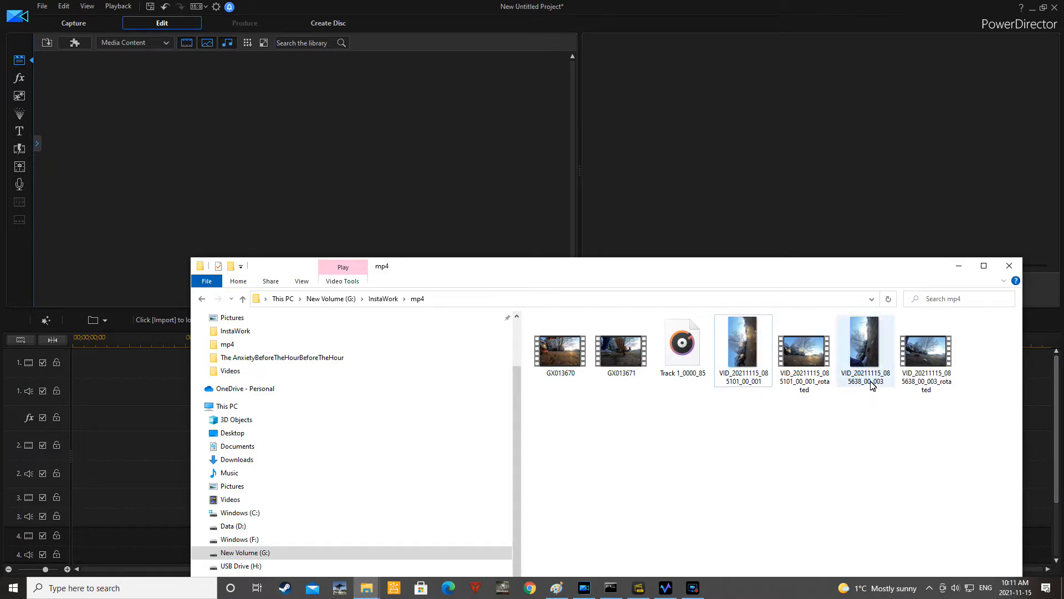
Preview the GX013671 clip in the video player, then close the player
mouse_move(870, 386)
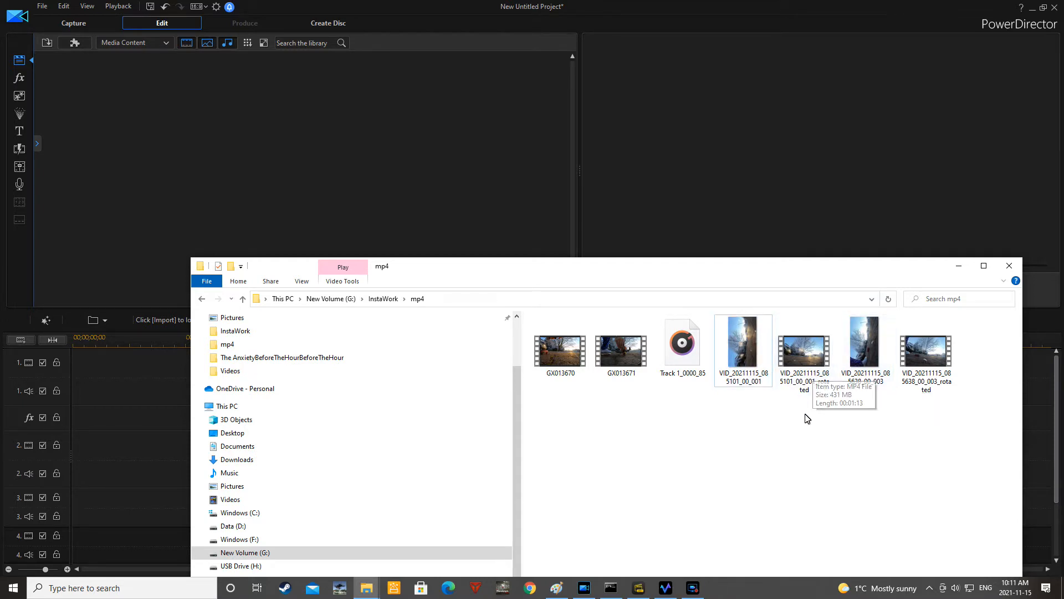
mouse_move(805, 394)
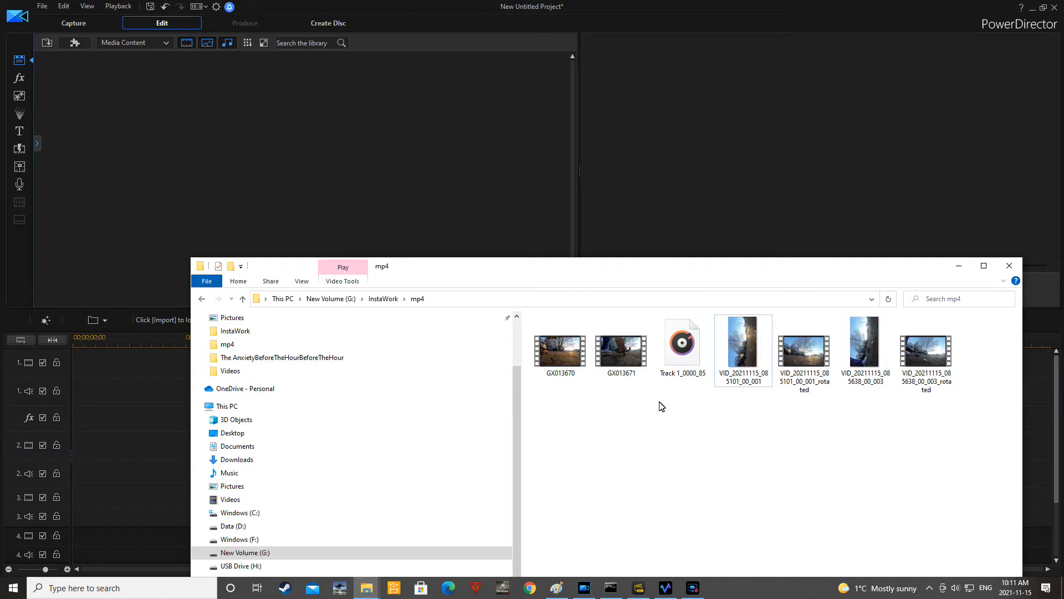
left_click(630, 366)
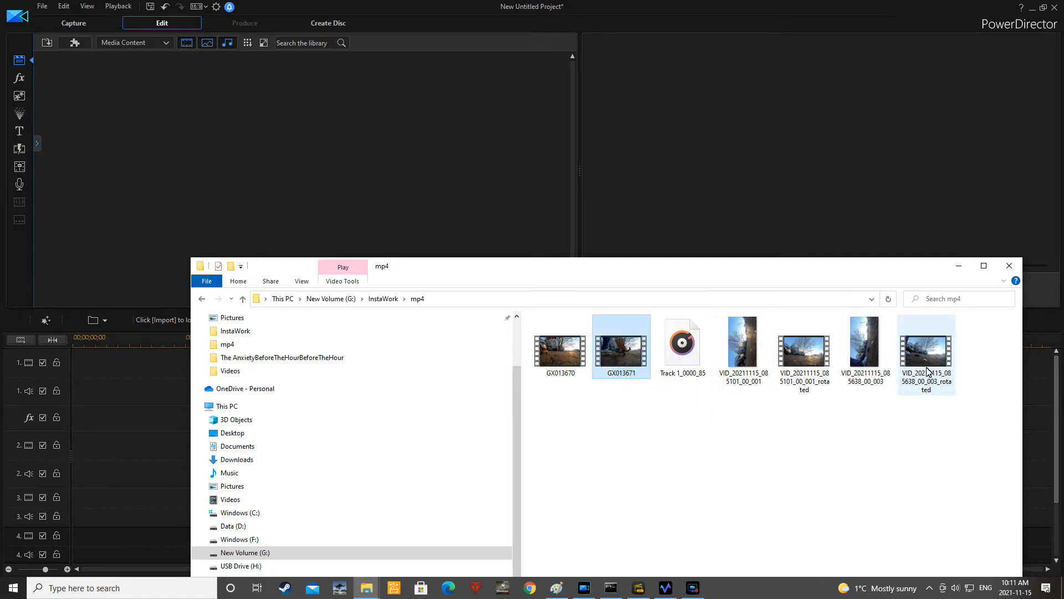
left_click(929, 372, "ctrl")
left_click(682, 359, "ctrl")
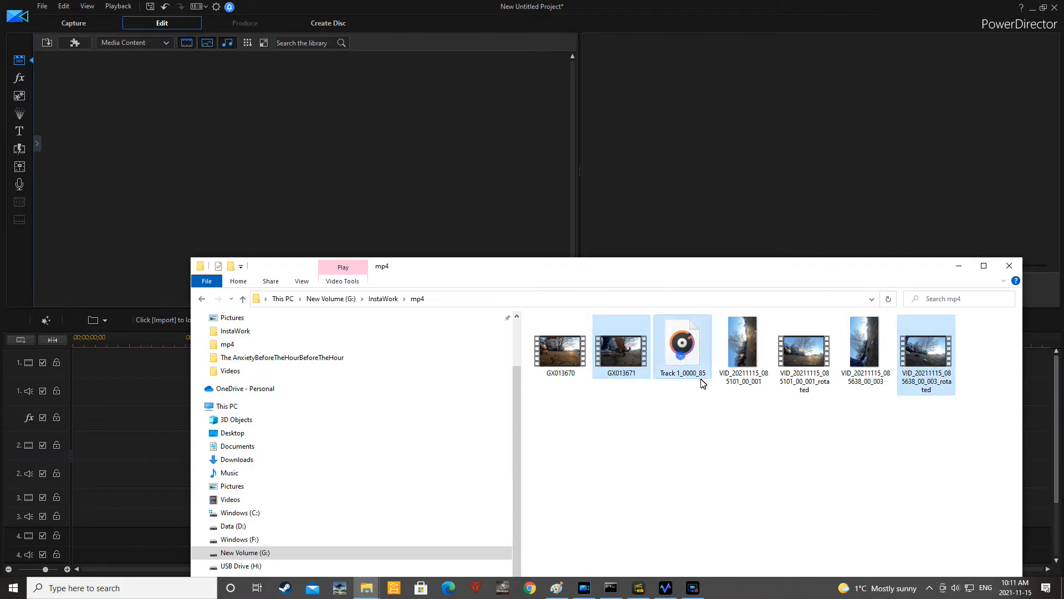
double_click(619, 339)
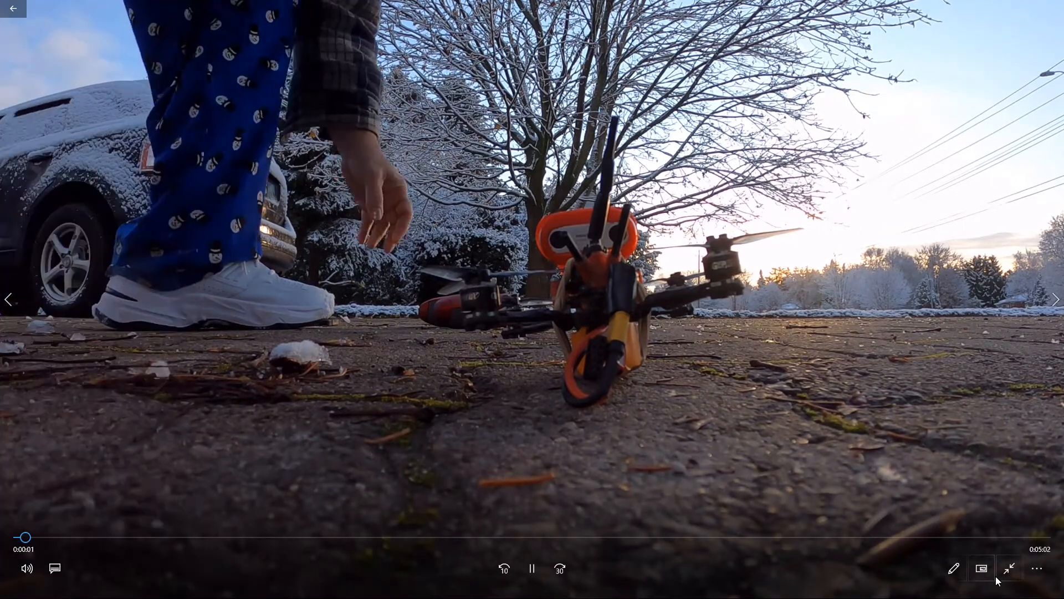
left_click(999, 575)
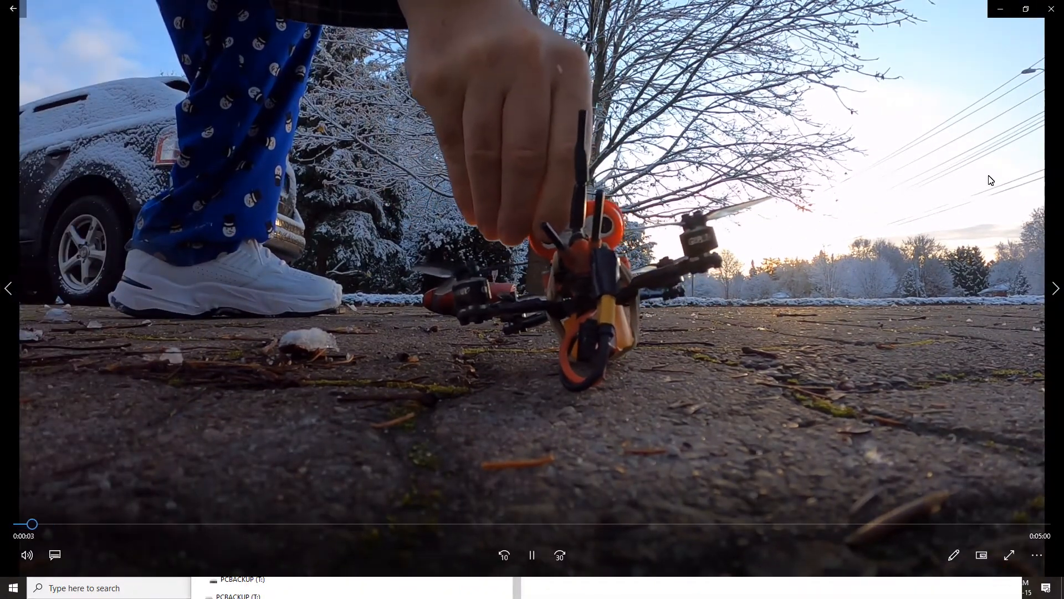
left_click(1051, 9)
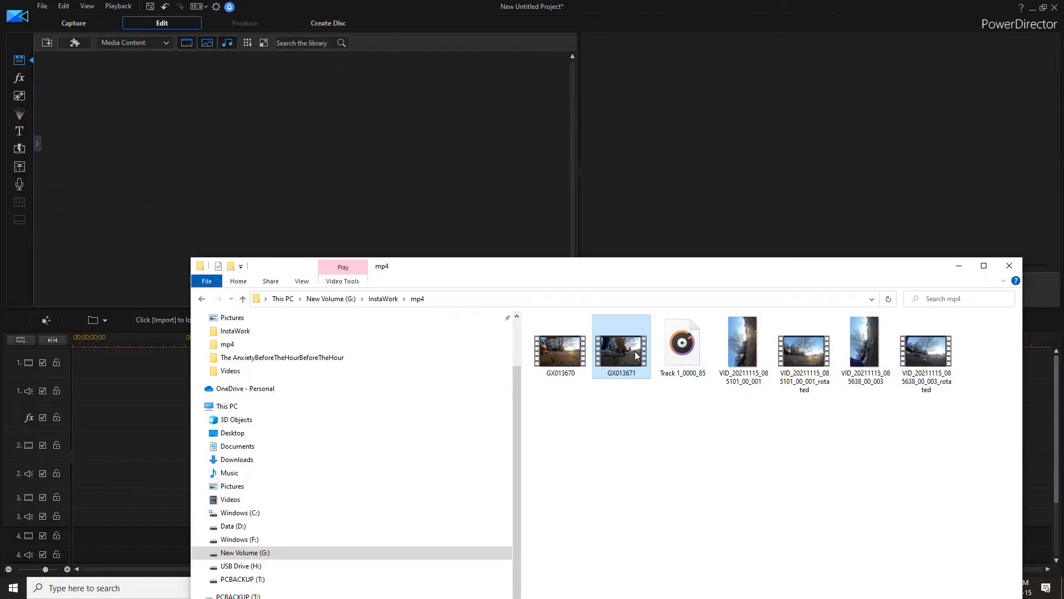
Import GX013671, VID_20211115_085638_00_003_rotated and Track 1_0000_85 into the media library
left_click_drag(617, 344, 348, 217)
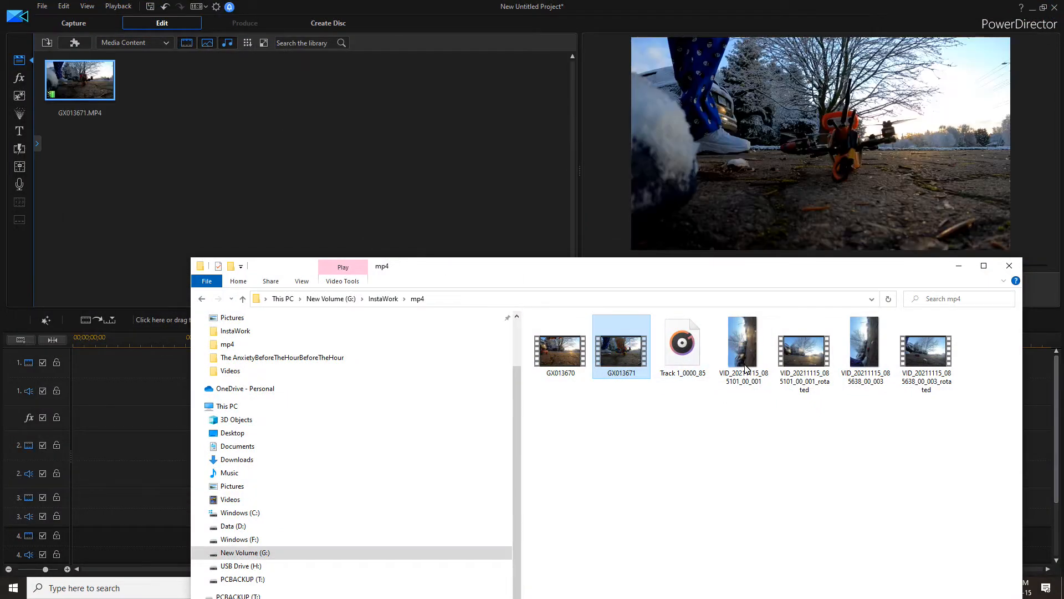
left_click_drag(917, 367, 373, 173)
left_click_drag(688, 358, 300, 227)
left_click(376, 15)
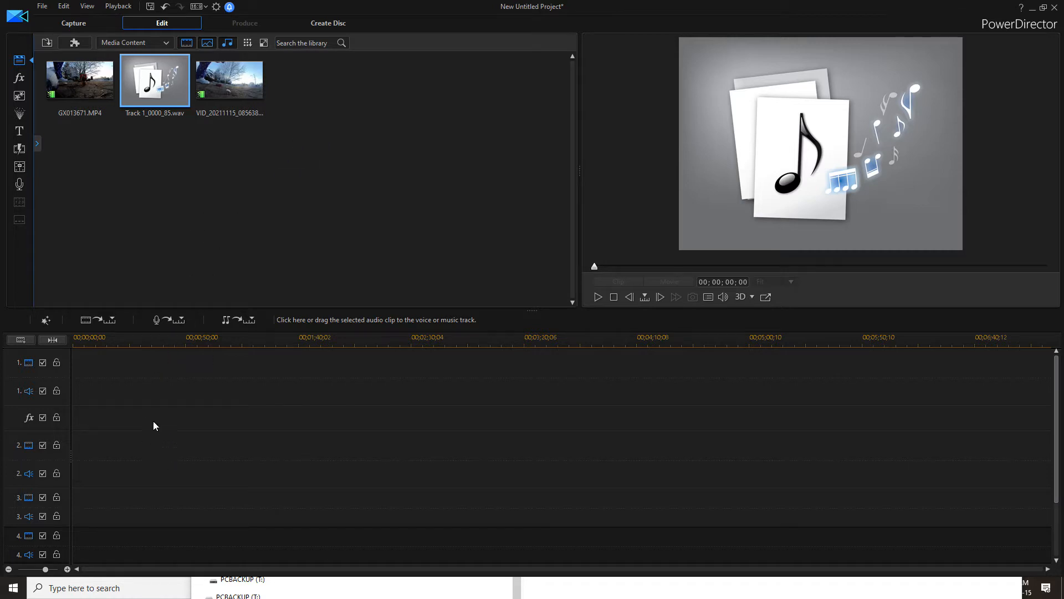
Place the rotated 085638 clip, GX013671 and Track 1_0000_85 on timeline tracks 1, 2 and 3
left_click_drag(237, 85, 78, 436)
left_click_drag(155, 83, 79, 506)
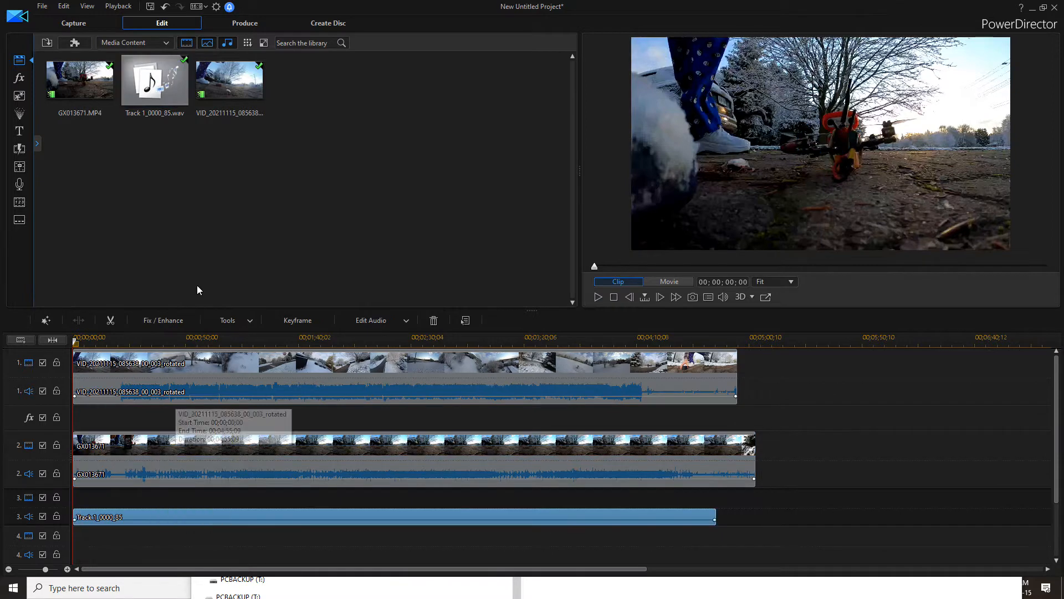
Select all three timeline clips and align them with Sync by Audio
left_click(175, 379)
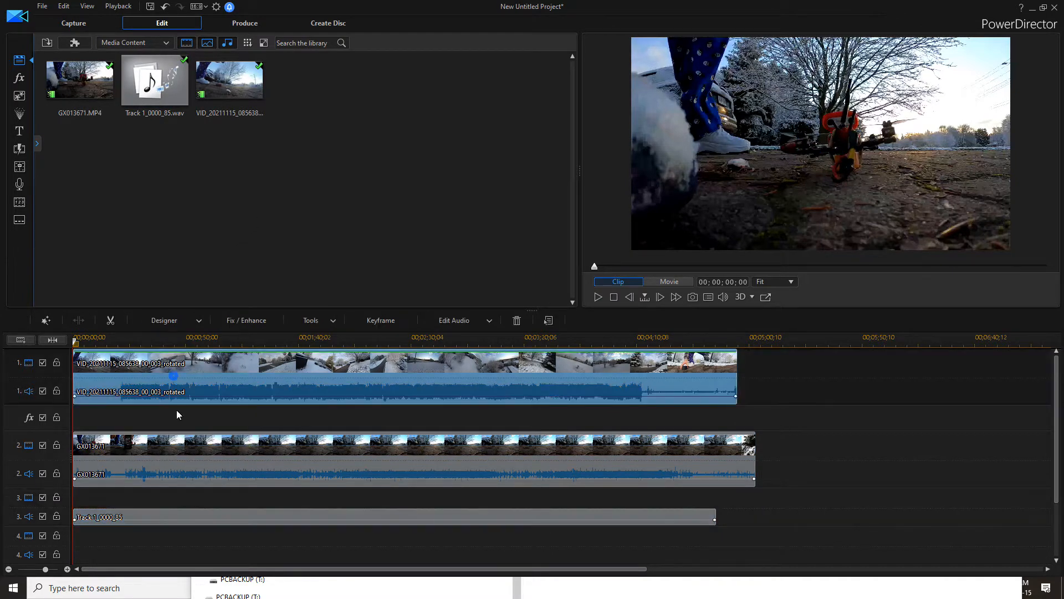
left_click(169, 449)
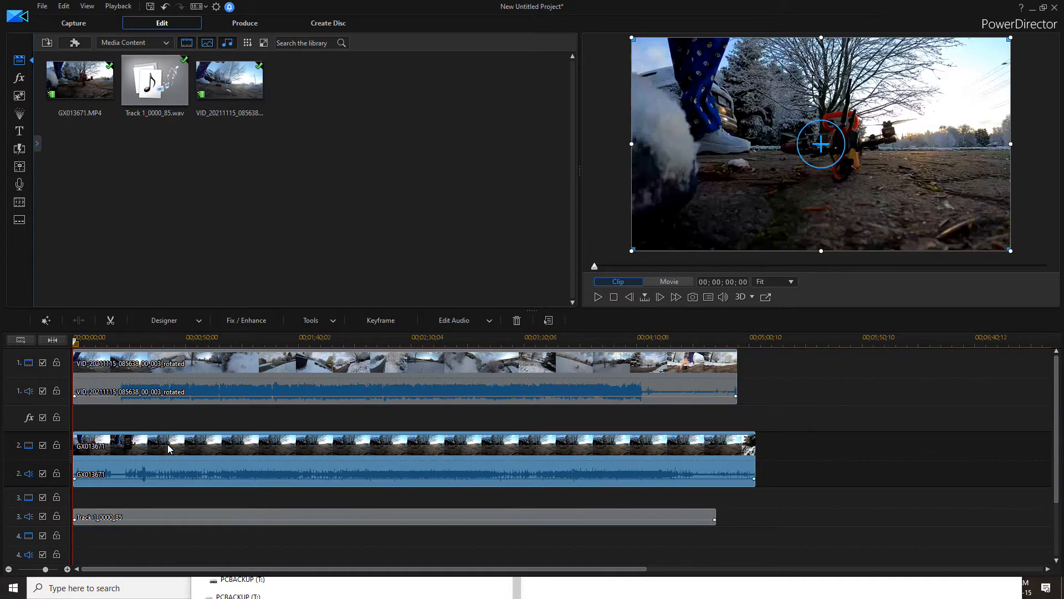
left_click(199, 366)
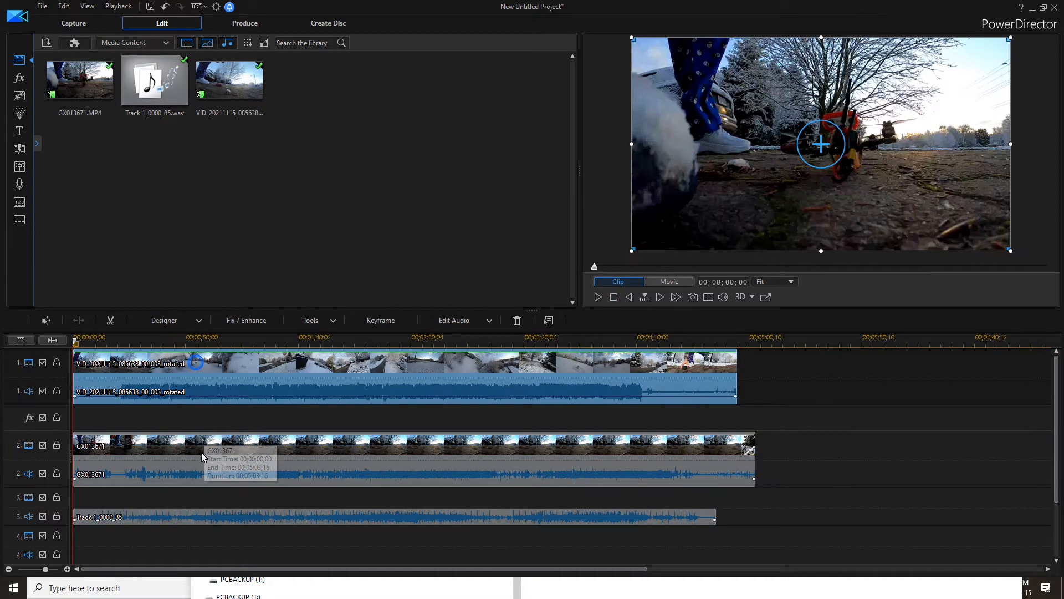
left_click(203, 449, "ctrl")
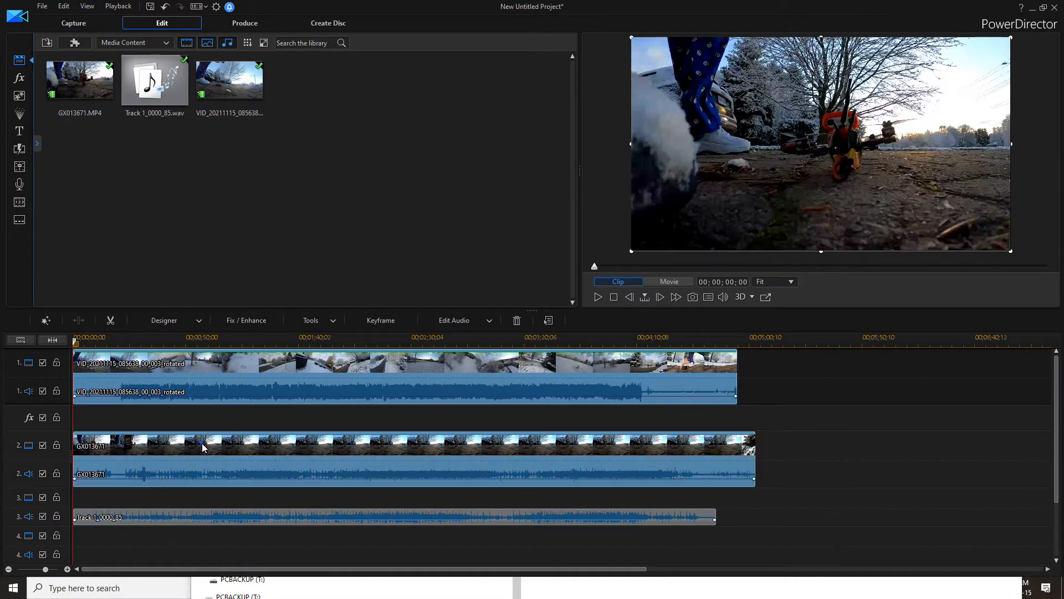
left_click(198, 515, "ctrl")
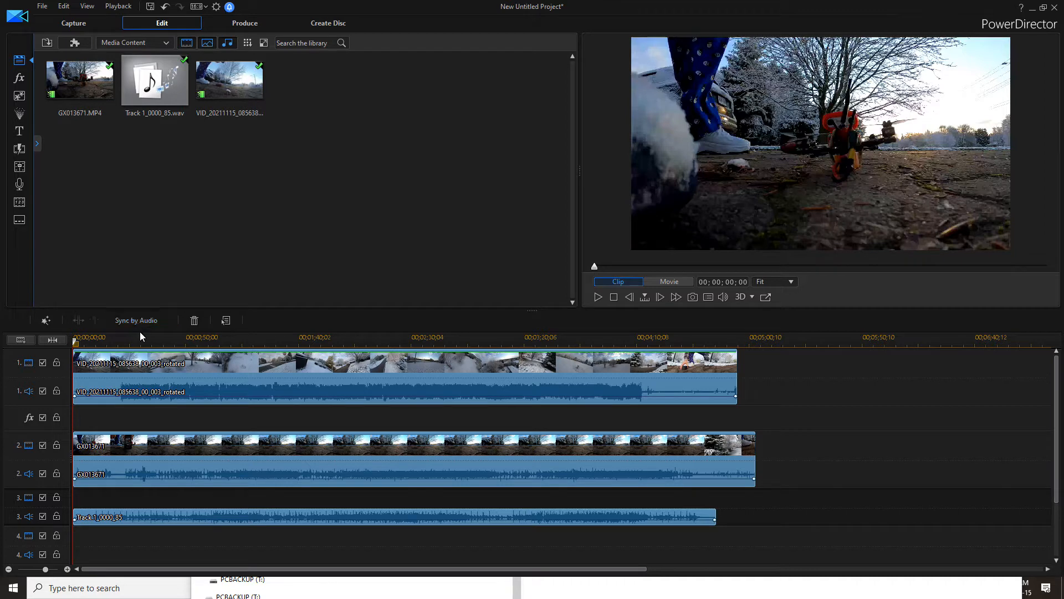
left_click(142, 322)
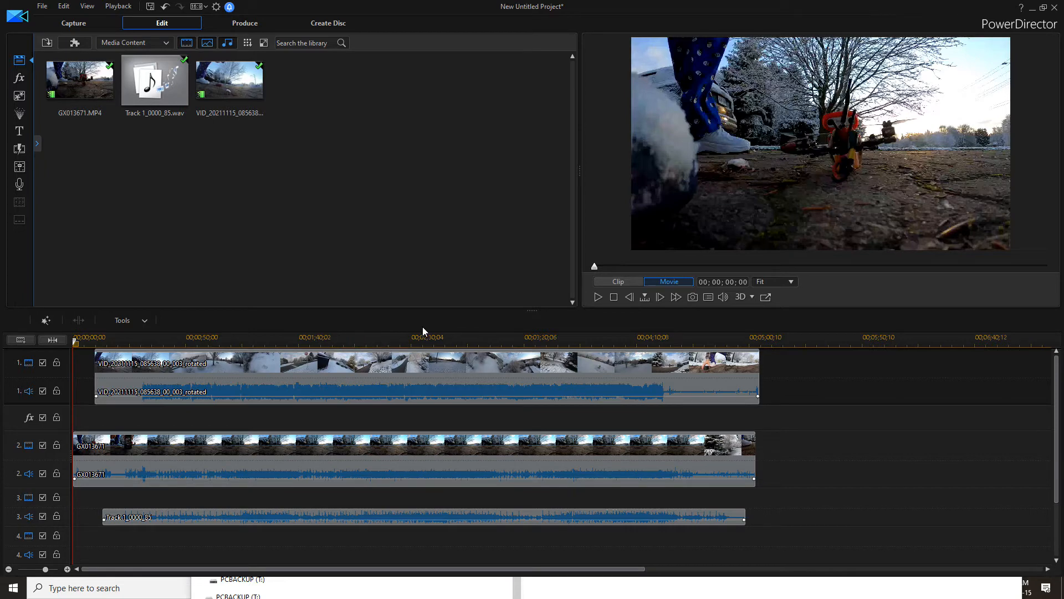
Play the movie, pause at 00;00;17;01, and split the timeline at that point
left_click(598, 298)
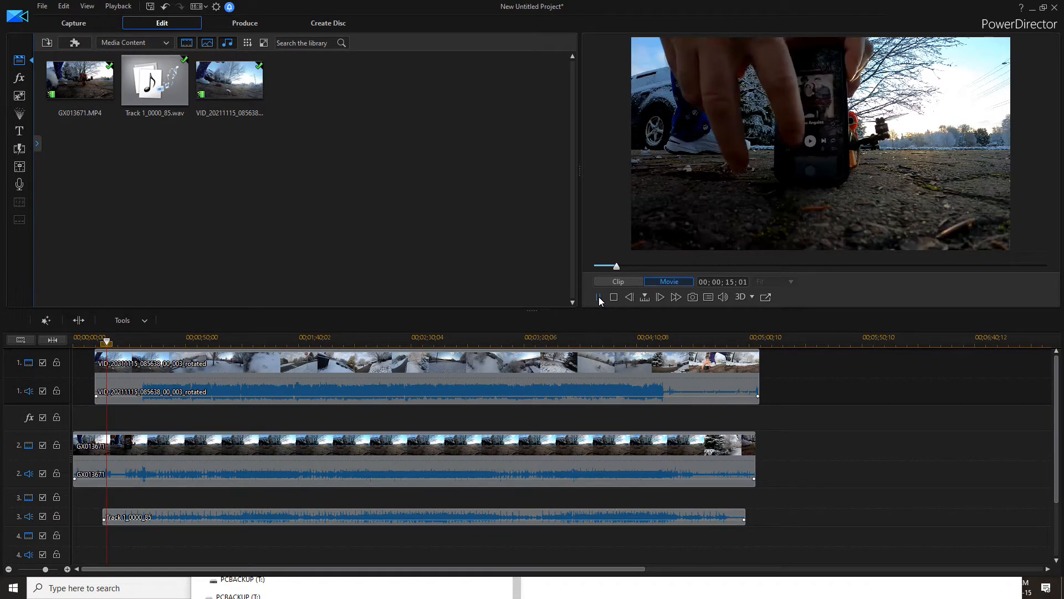
left_click(599, 297)
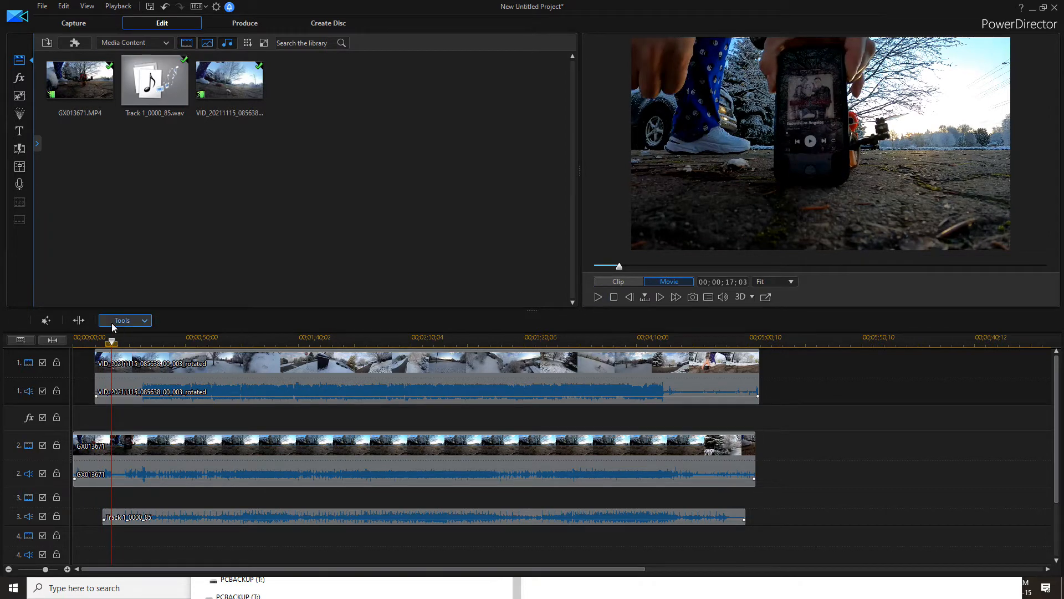
left_click(77, 324)
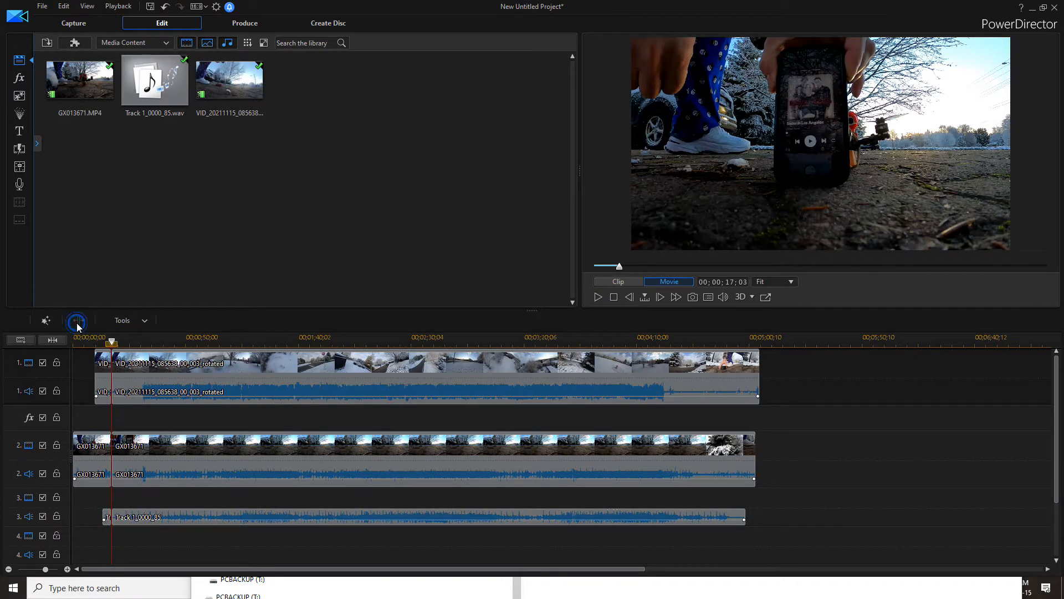
Delete the three leading clip segments with Remove, Fill Gap, and Move All Clips
left_click(103, 383)
left_click(104, 447, "ctrl")
left_click(107, 517, "ctrl")
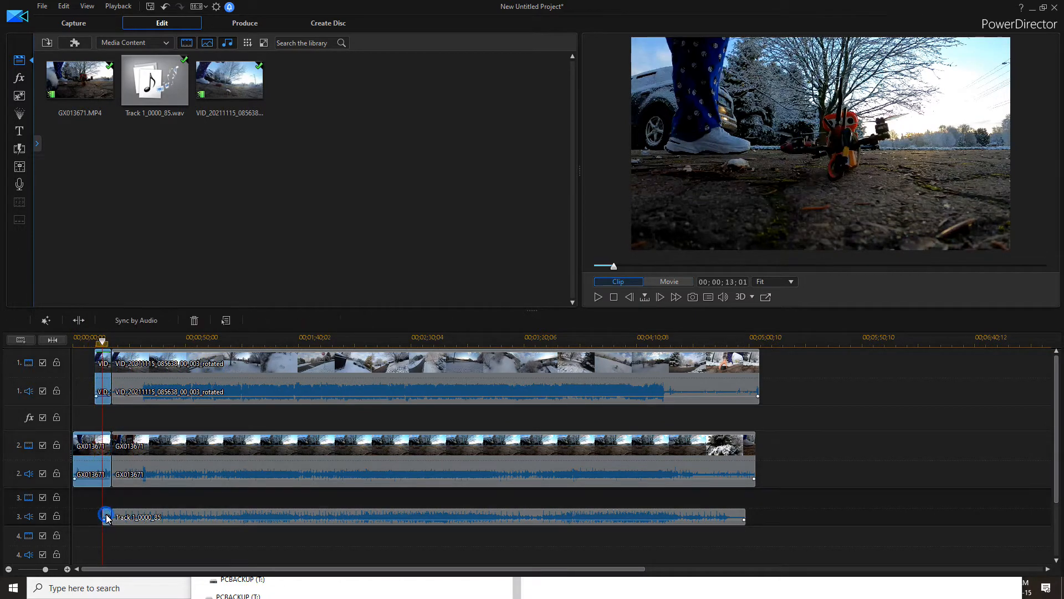
key("Delete")
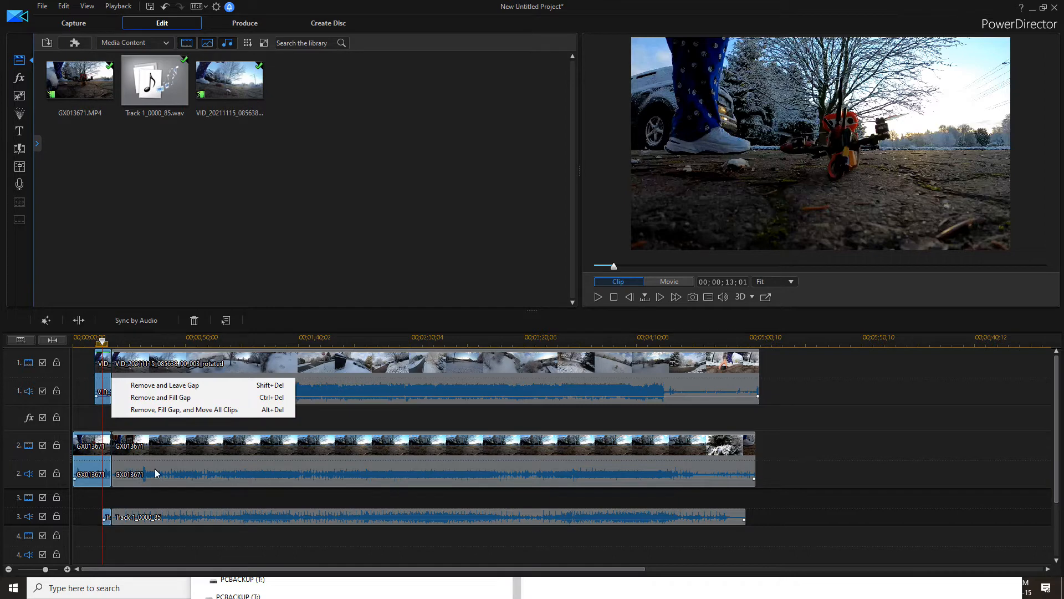
left_click(186, 414)
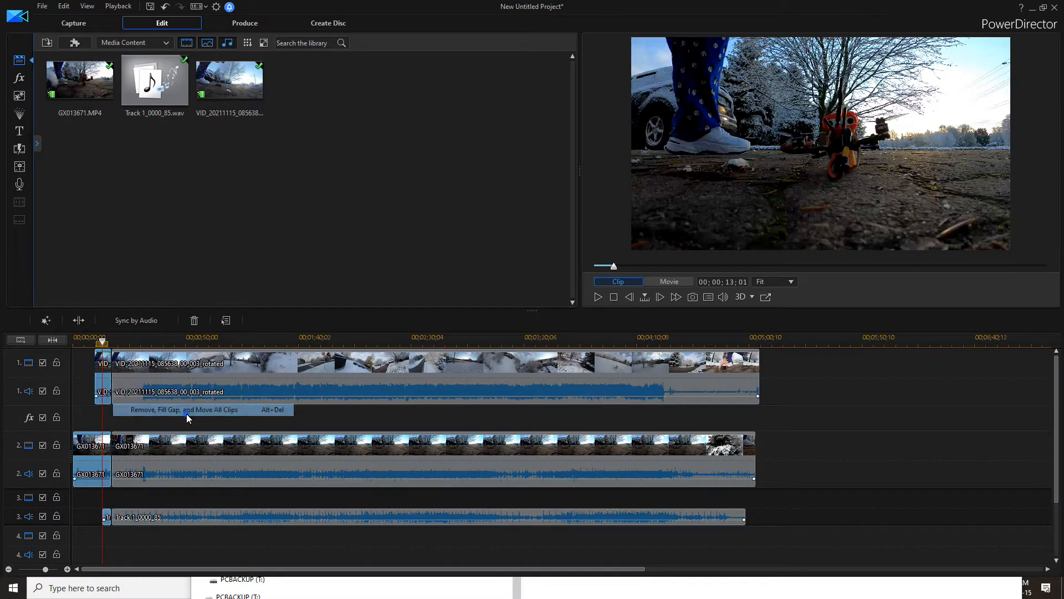
Lock the Track 1_0000_85 music track
left_click(612, 297)
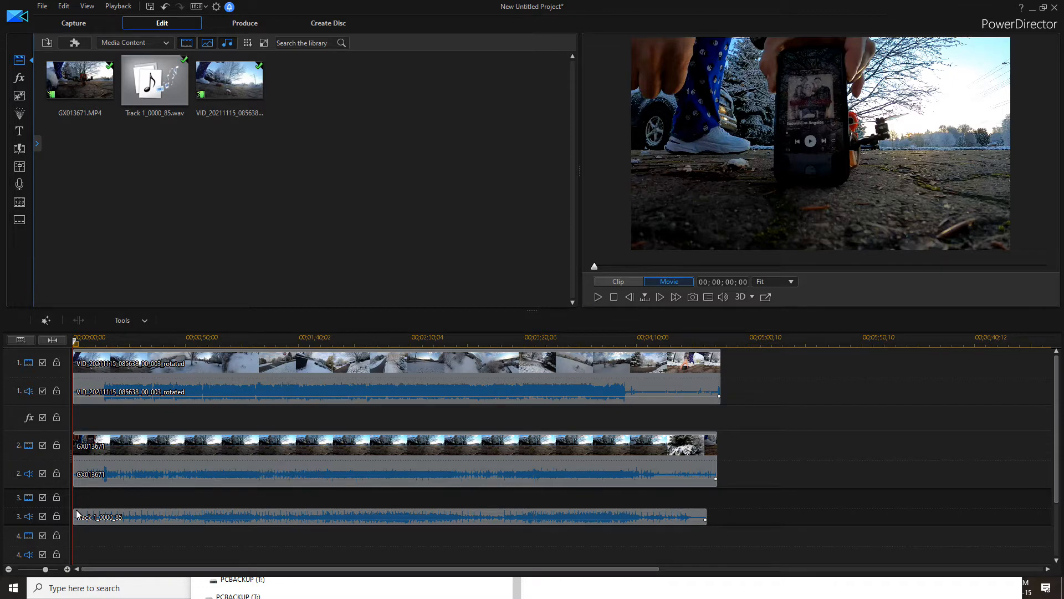
left_click(56, 517)
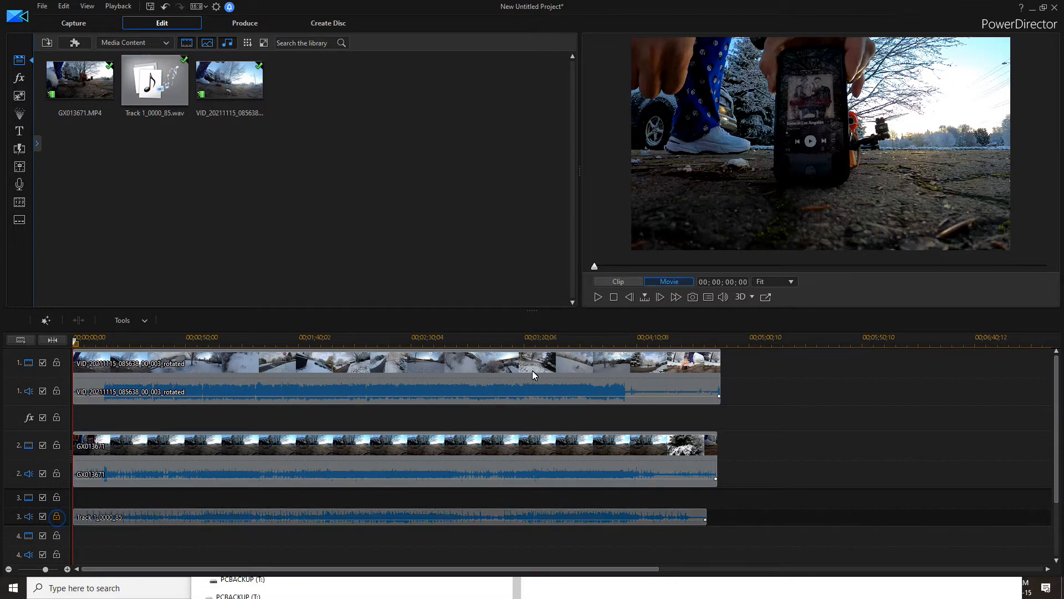
Position the playhead at 00;00;12;19 and split the unlocked video tracks there
left_click(598, 298)
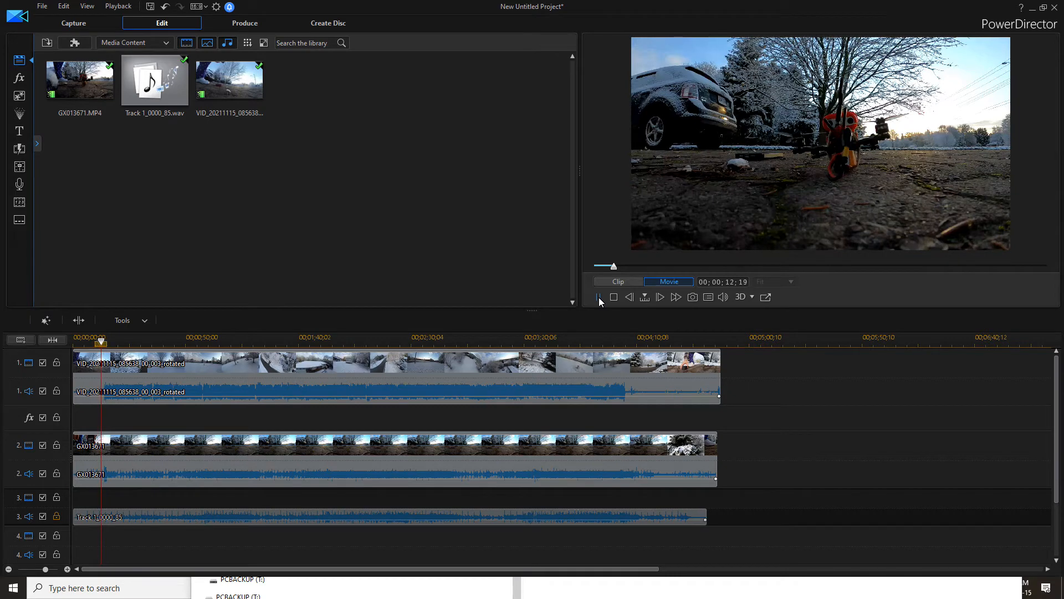
left_click(599, 297)
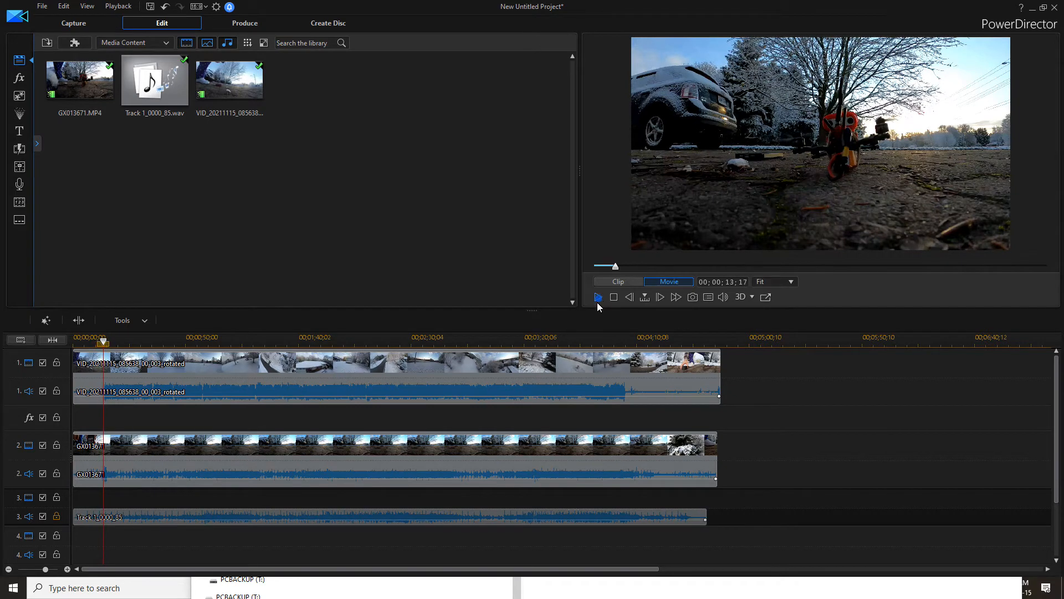
left_click(630, 298)
left_click(629, 299)
left_click(630, 298)
left_click(630, 298)
left_click(629, 298)
left_click(630, 298)
left_click(630, 298)
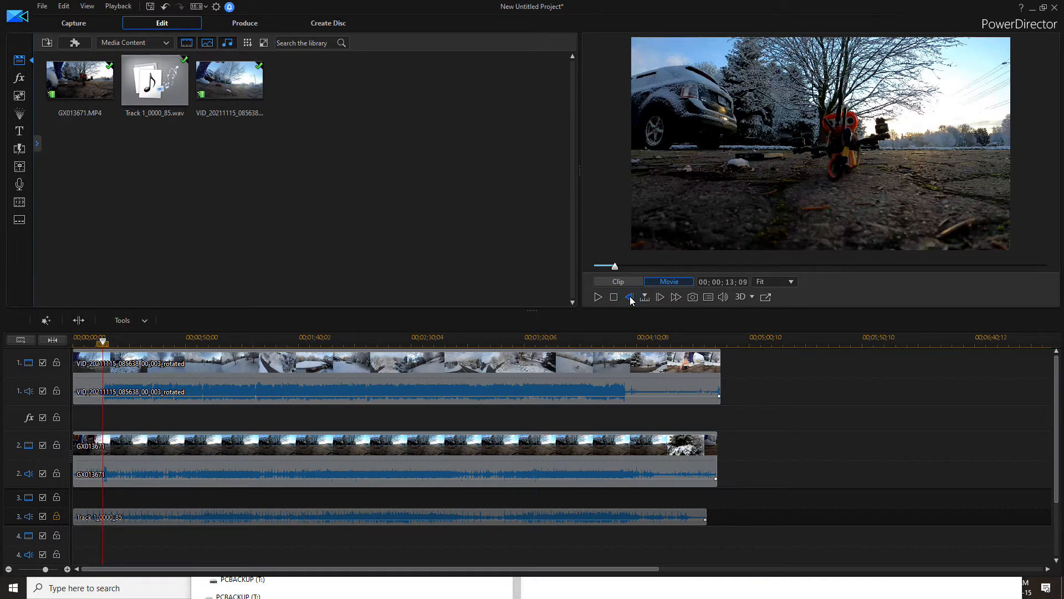
left_click(630, 297)
left_click(630, 297)
left_click(630, 298)
left_click(630, 298)
left_click(630, 298)
left_click(630, 298)
left_click(631, 298)
left_click(631, 298)
left_click(630, 298)
left_click(631, 298)
left_click(630, 298)
left_click(630, 298)
left_click(631, 298)
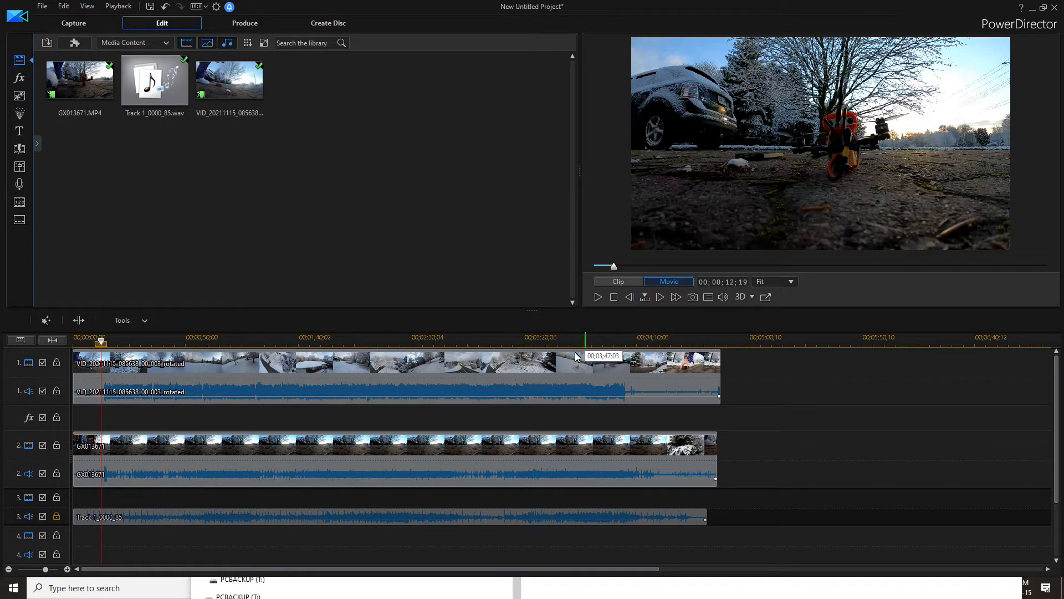
left_click(84, 324)
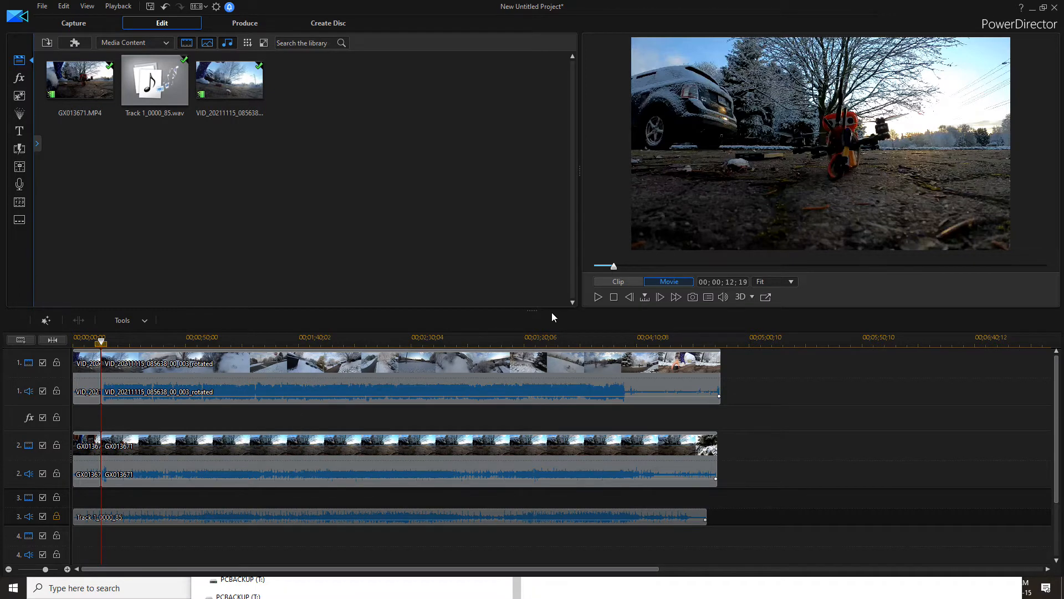
Play to 00;00;15;19 and split the unlocked video tracks again there
left_click(598, 297)
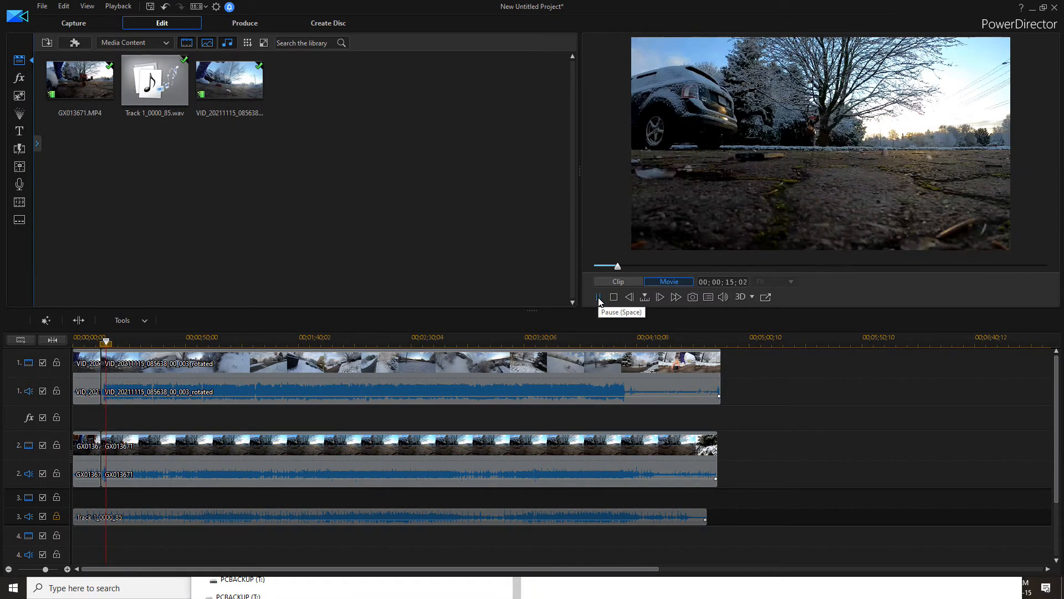
left_click(598, 298)
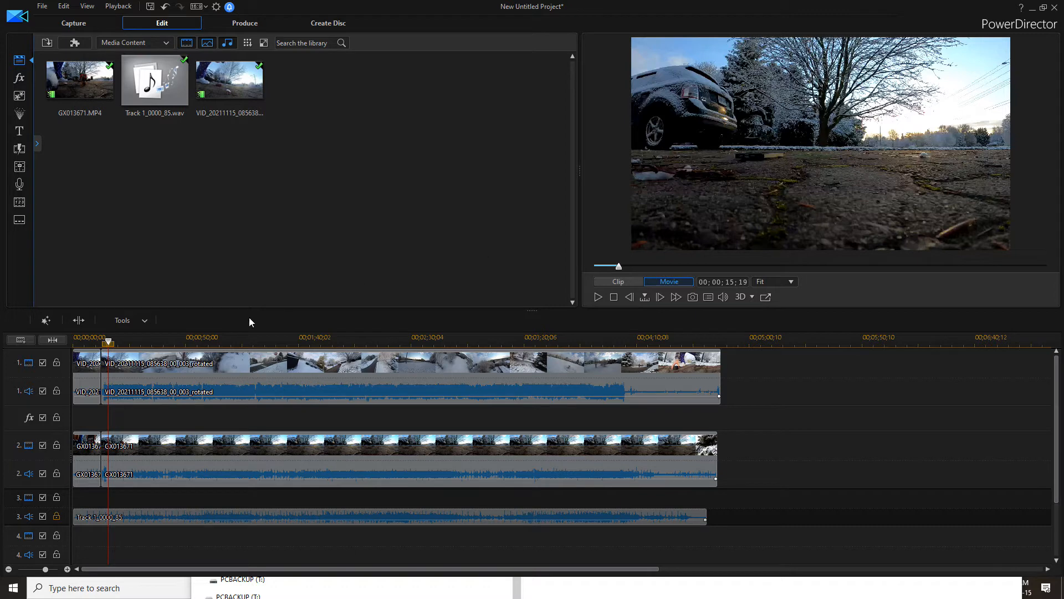
left_click(80, 322)
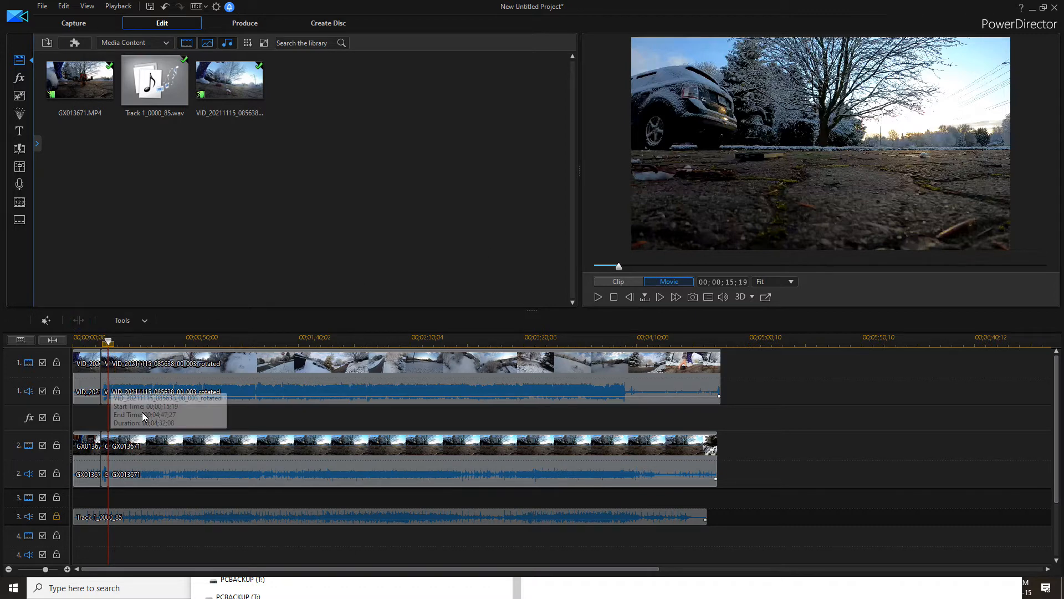
Move the short GX013671 segment between the two split points down to track 4
left_click(106, 446)
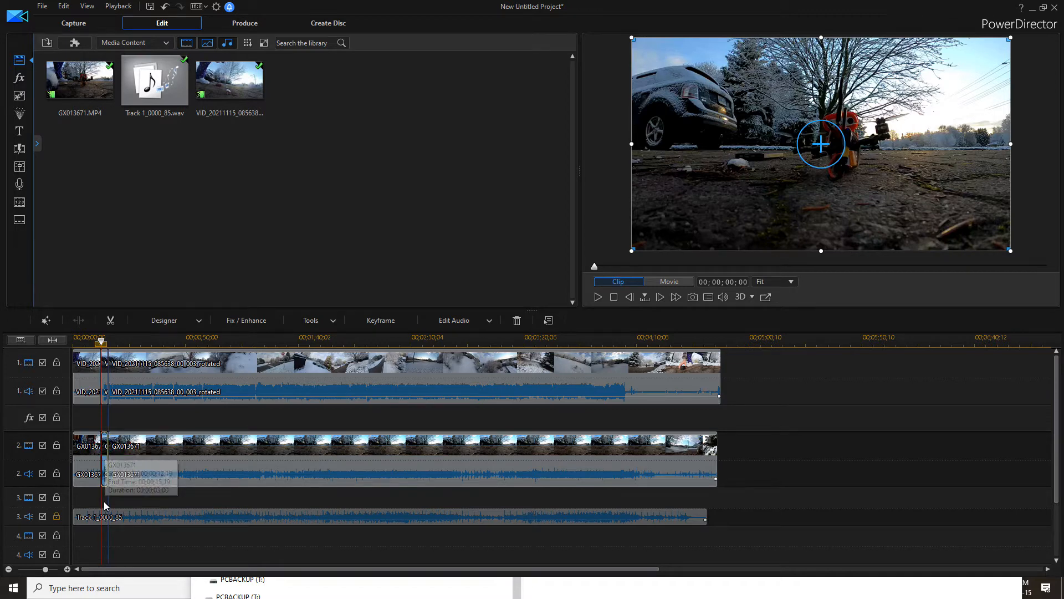
left_click(106, 552)
left_click_drag(106, 551, 106, 551)
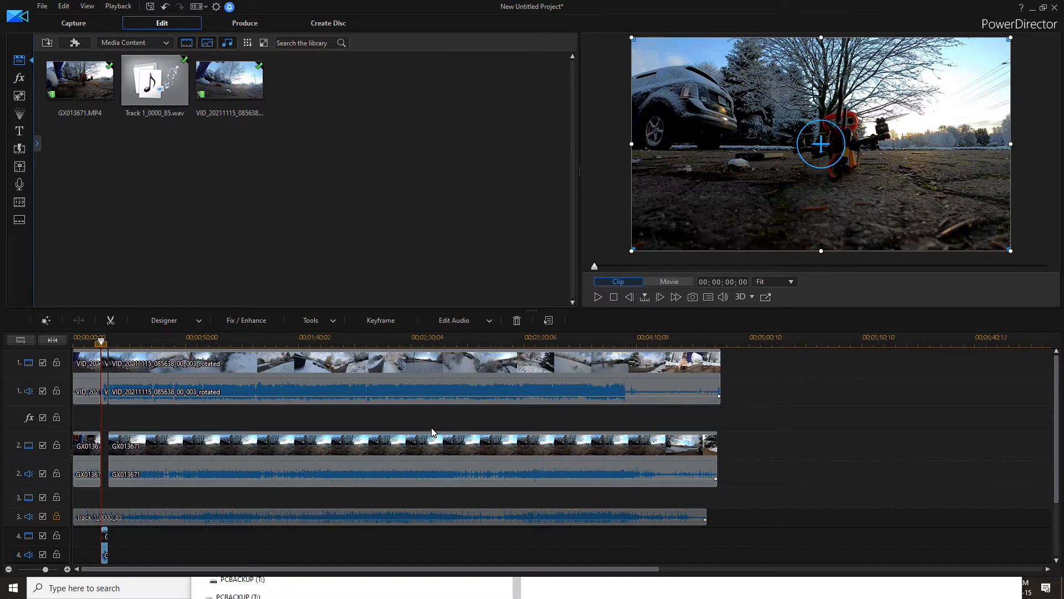
Lock the video and audio of tracks 1 and 2
left_click(56, 475)
left_click(56, 444)
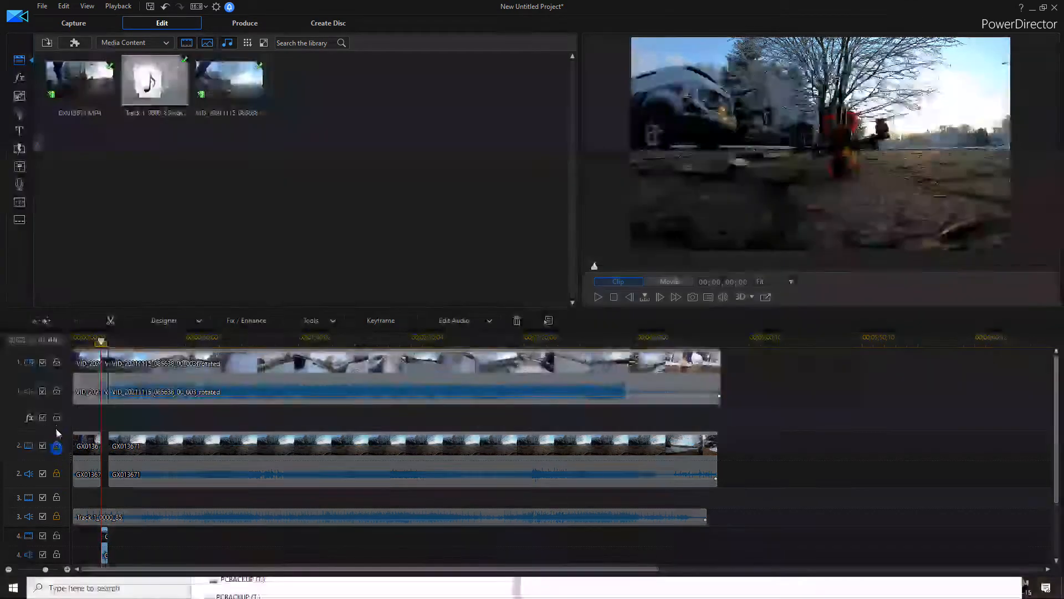
left_click(56, 390)
left_click(56, 362)
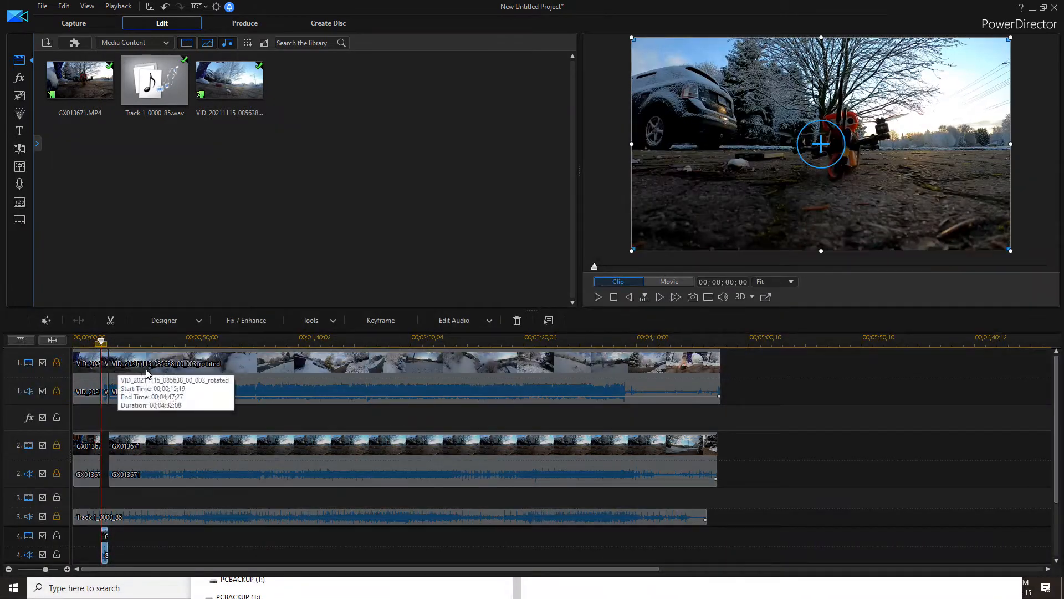
left_click(327, 326)
left_click(328, 335)
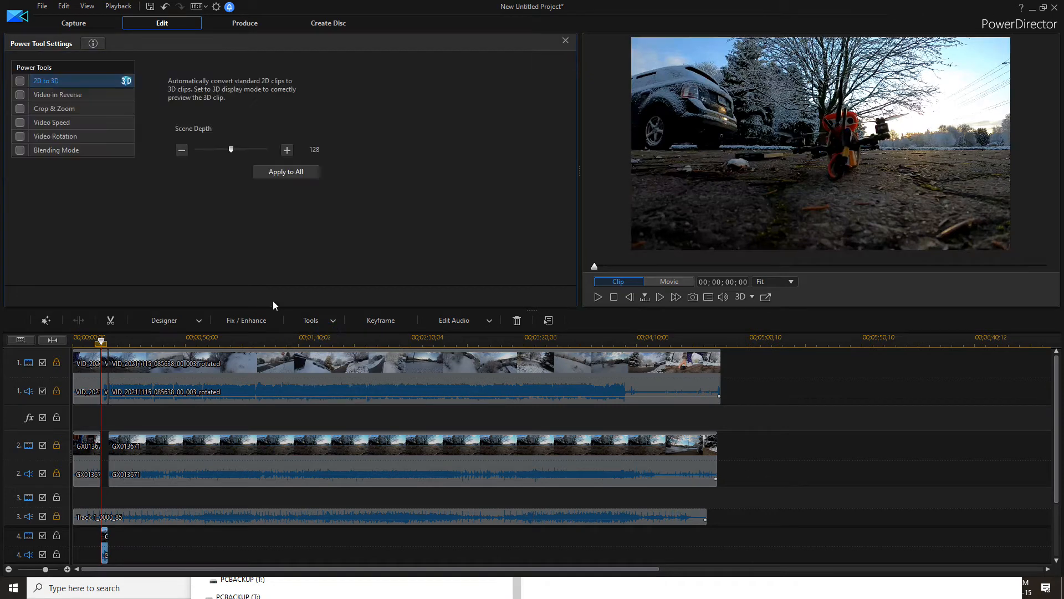
left_click(22, 122)
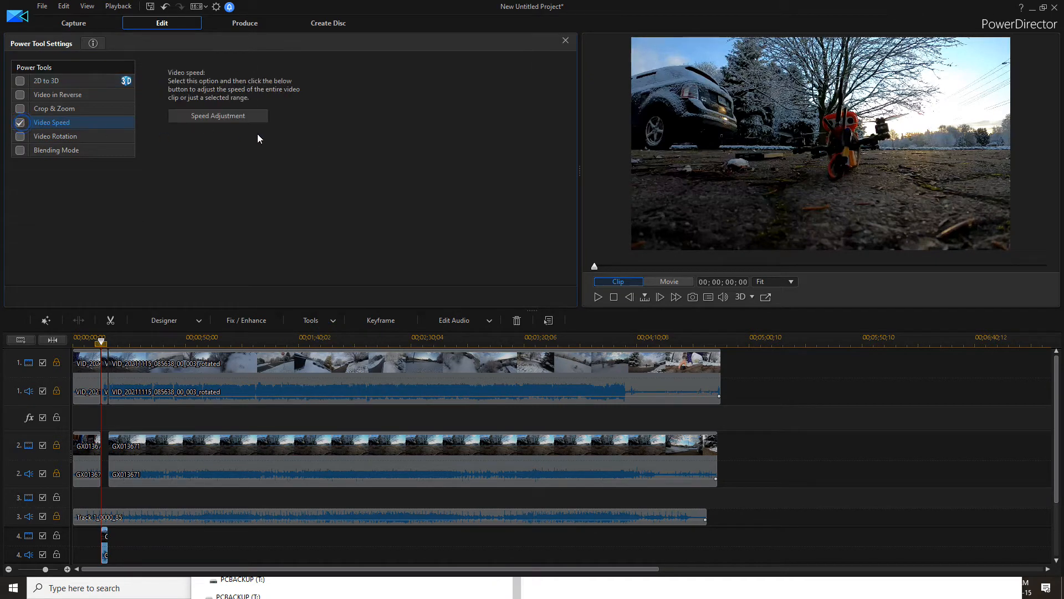
left_click(239, 115)
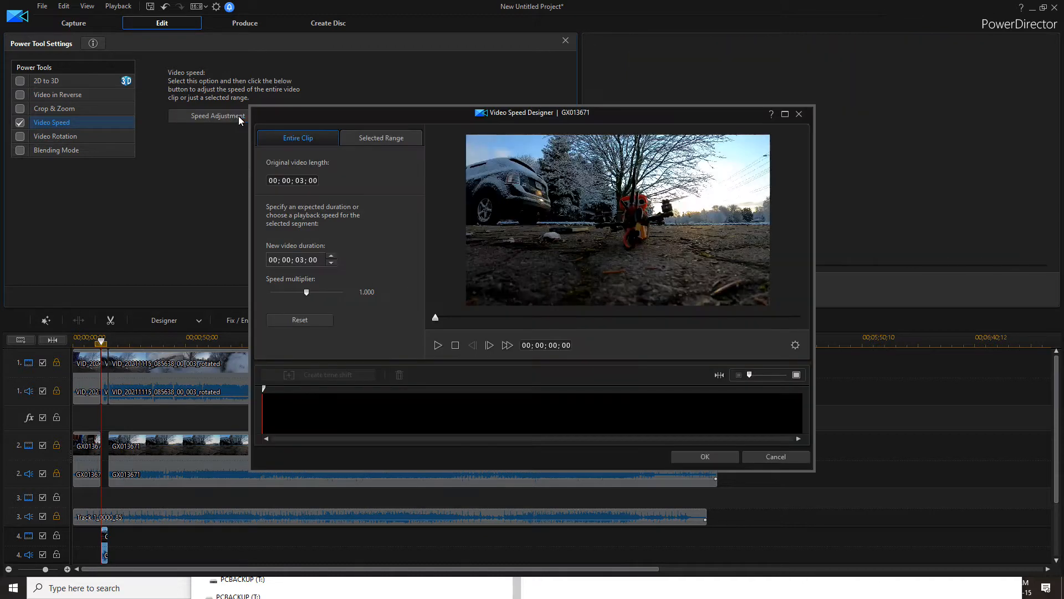
left_click(770, 452)
left_click(566, 41)
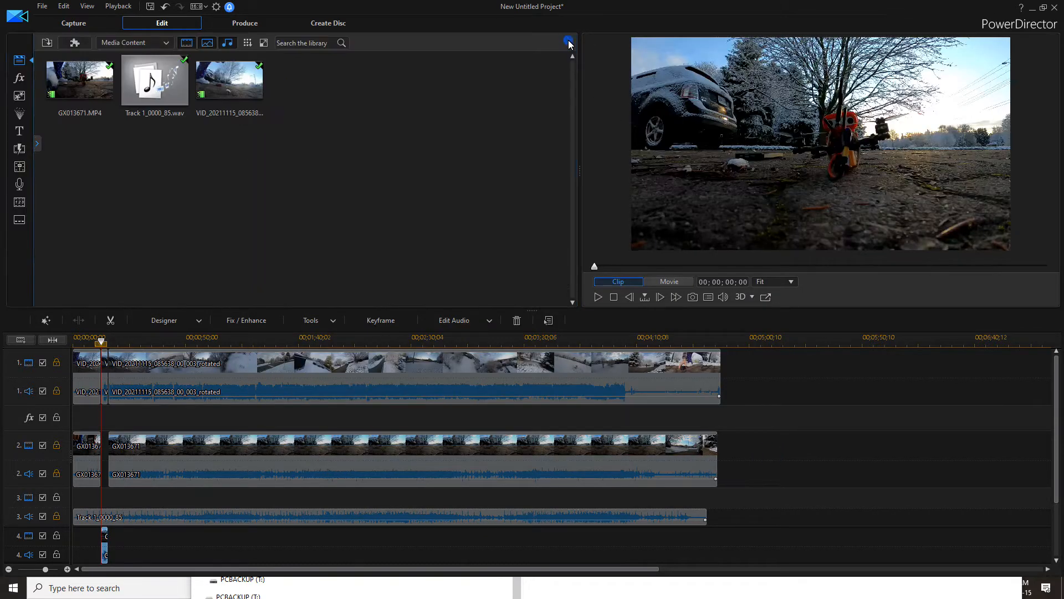
Slow the track 4 clip to a 0.210 speed multiplier with the Video Speed power tool
left_click(321, 322)
left_click(322, 335)
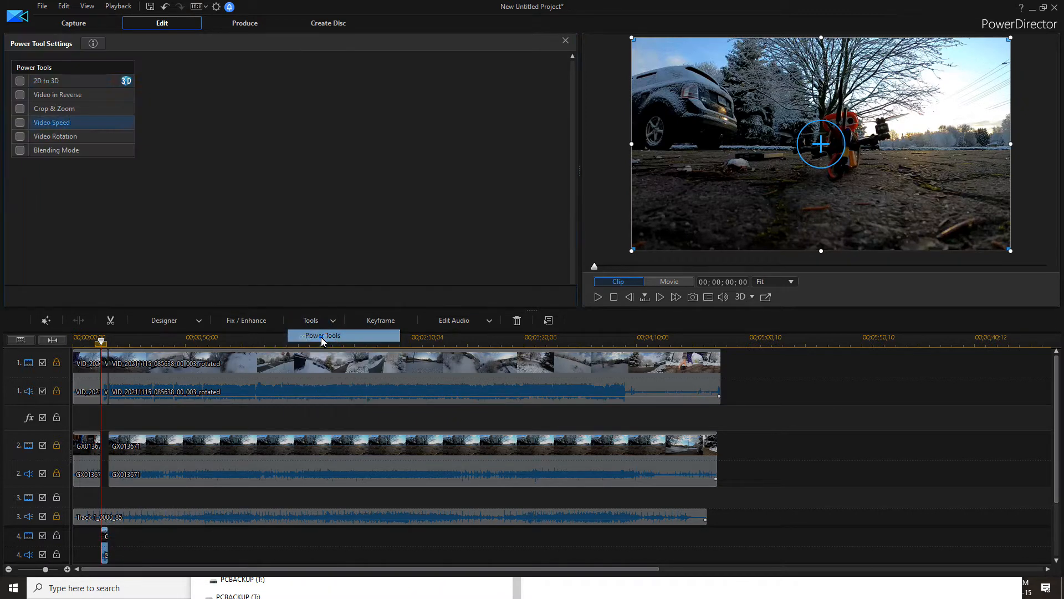
left_click(22, 123)
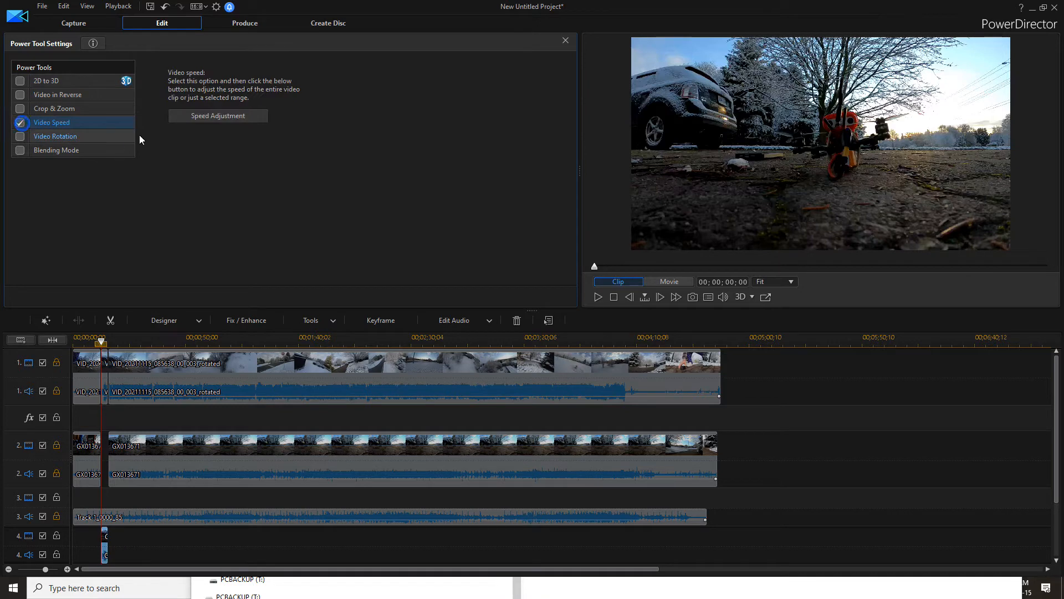
left_click(195, 118)
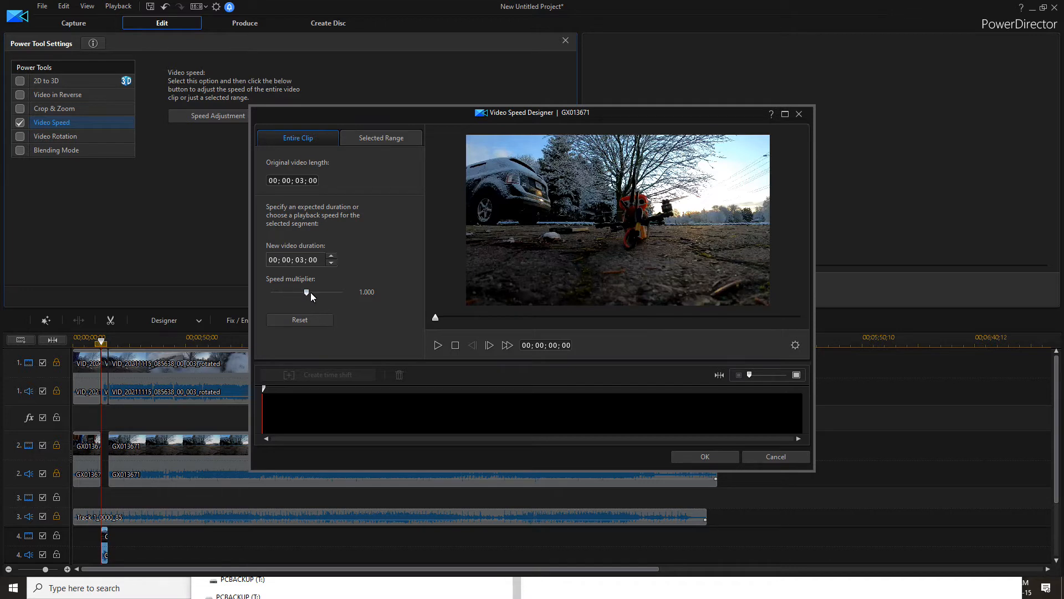
left_click_drag(306, 291, 275, 287)
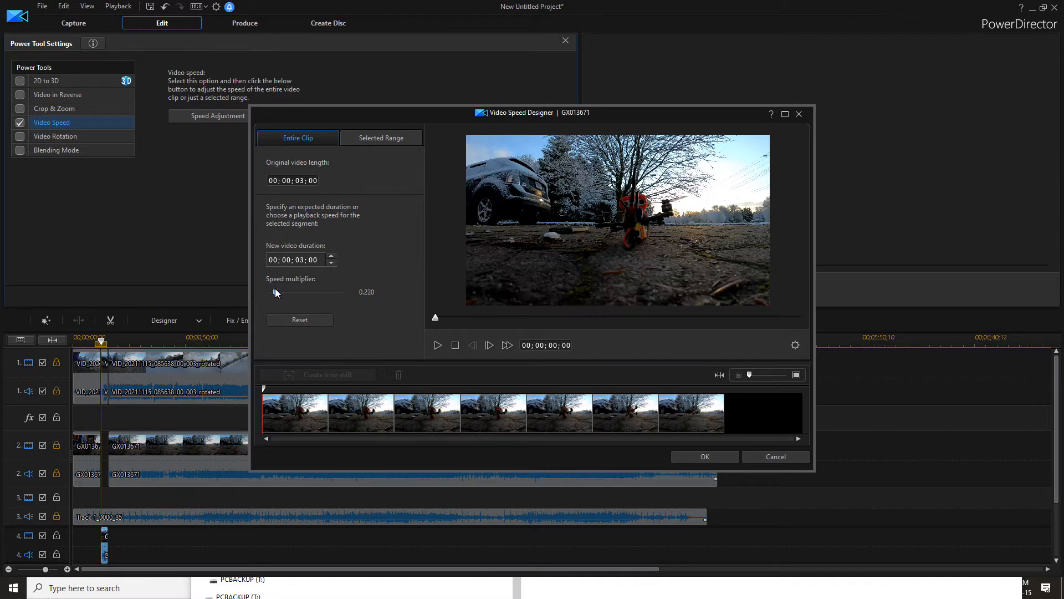
left_click_drag(275, 288, 274, 288)
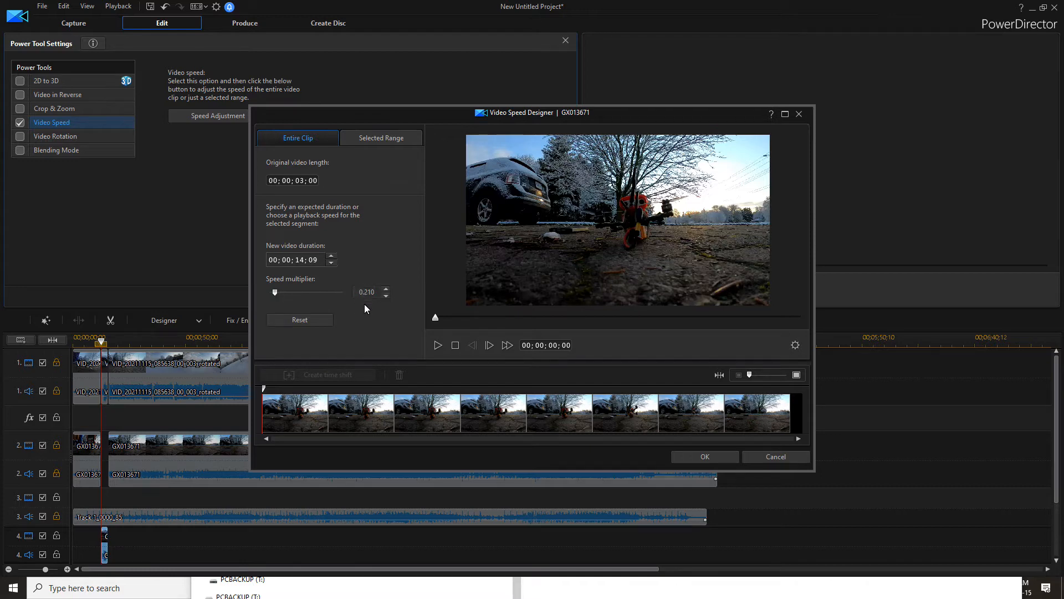
left_click(721, 461)
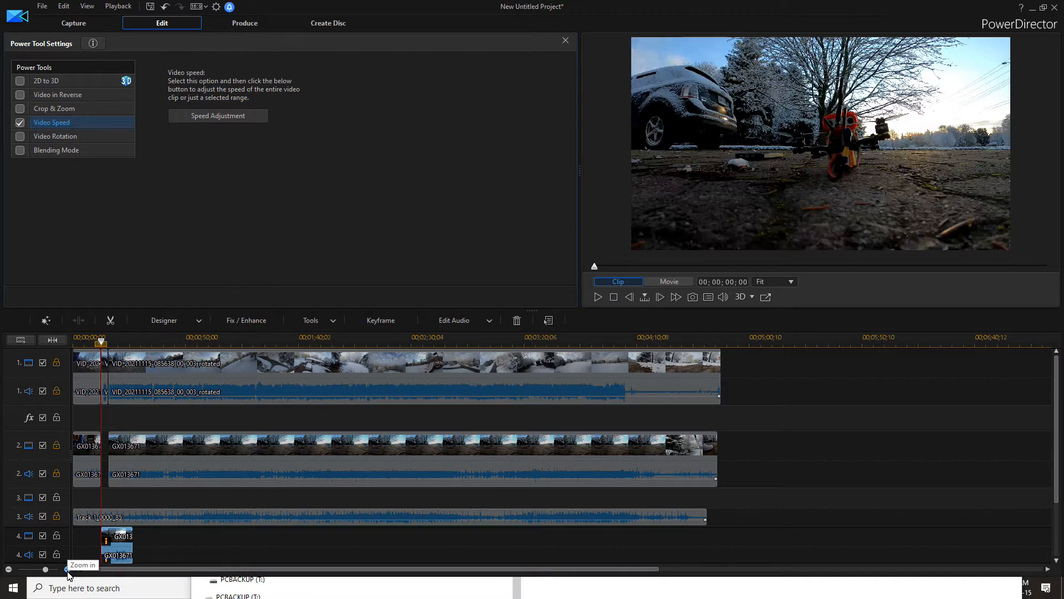
Move the slowed track 4 clip earlier so it starts at about 00;00;03;02
left_click(67, 569)
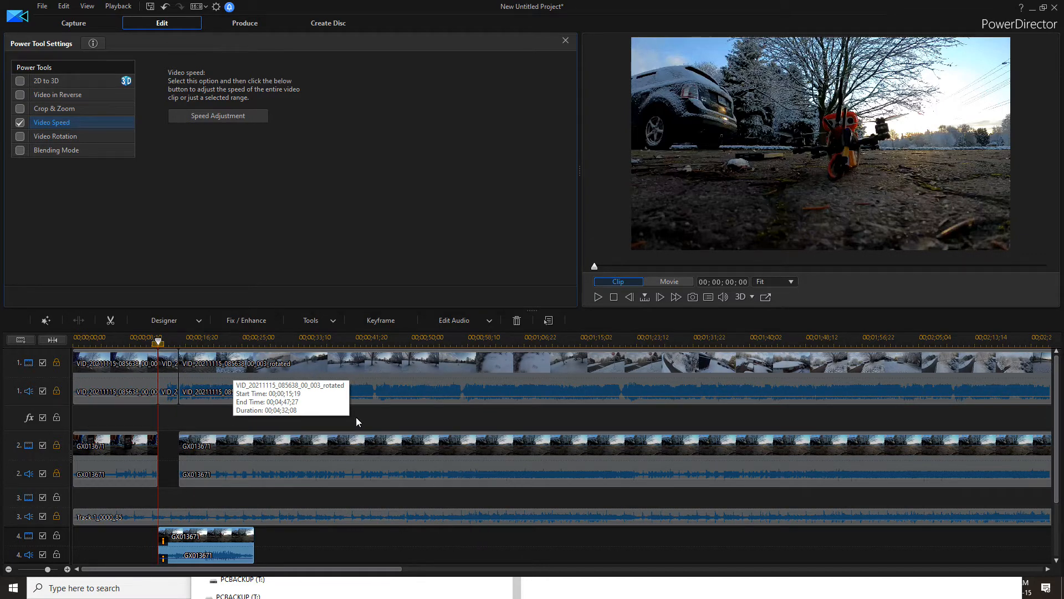
left_click_drag(231, 539, 164, 541)
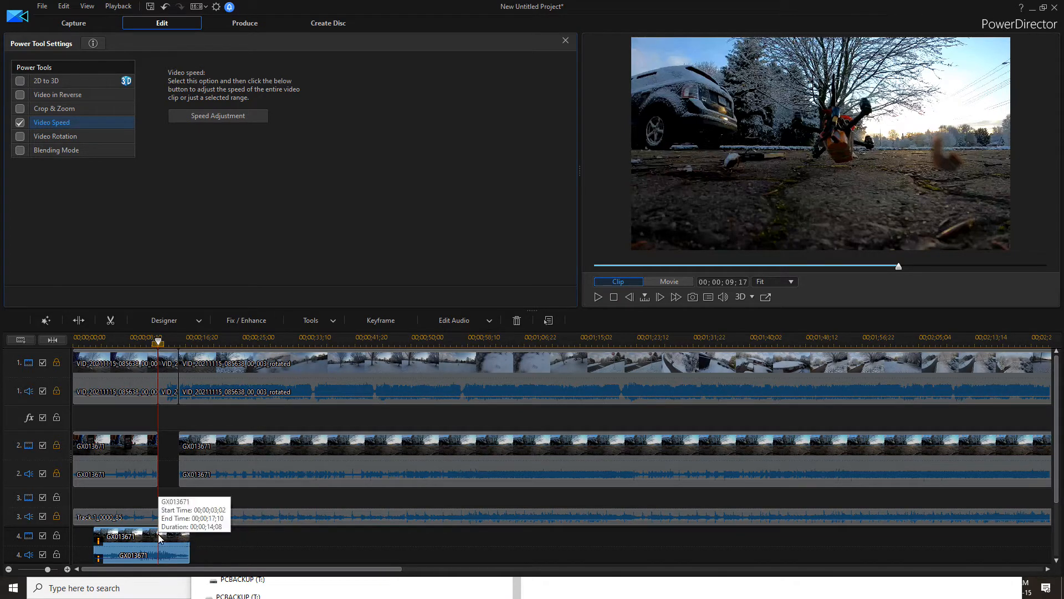
Unlock the video and audio of tracks 1 and 2
left_click(57, 474)
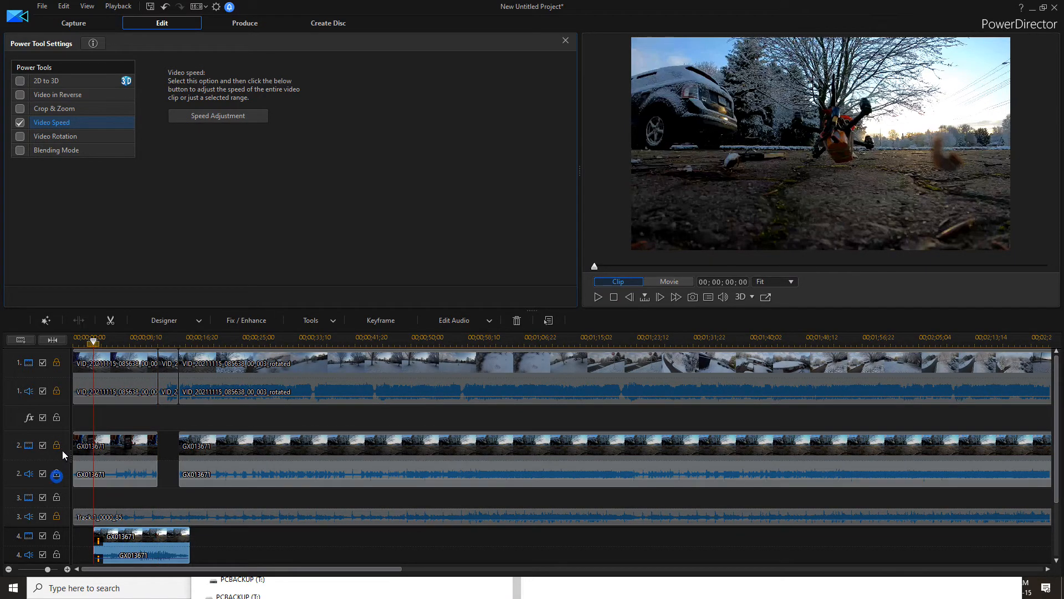
left_click(57, 445)
left_click(57, 391)
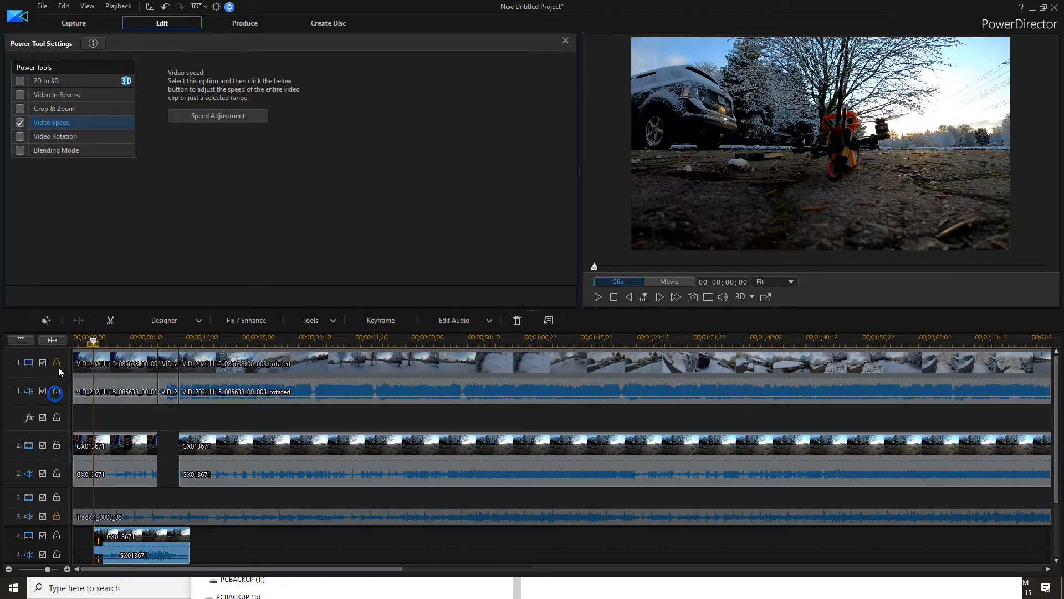
left_click(57, 362)
Delete the first segment of the track 1 video, leaving a gap
left_click(131, 369)
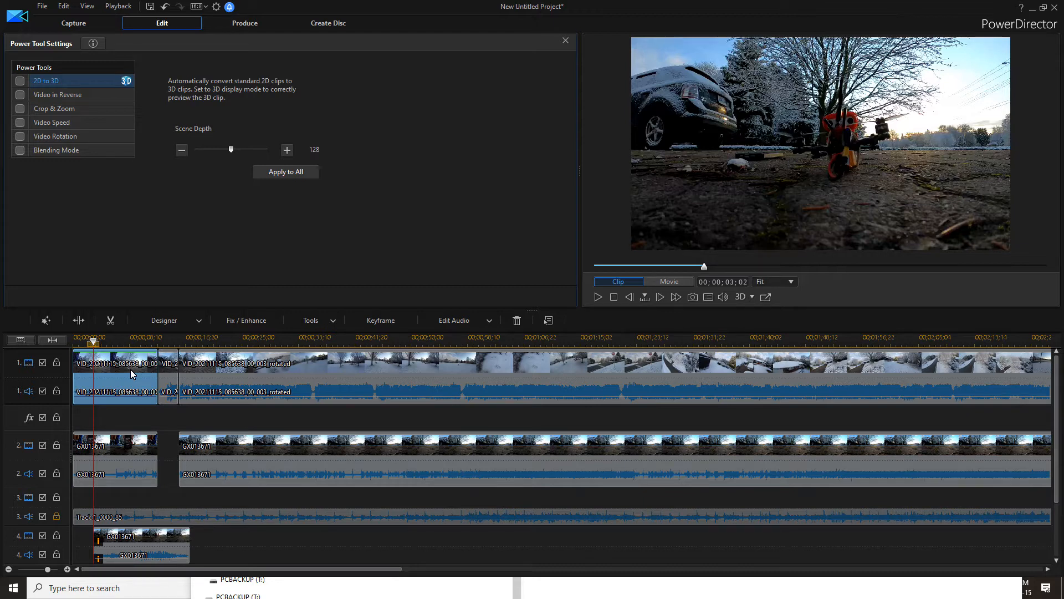
key("Delete")
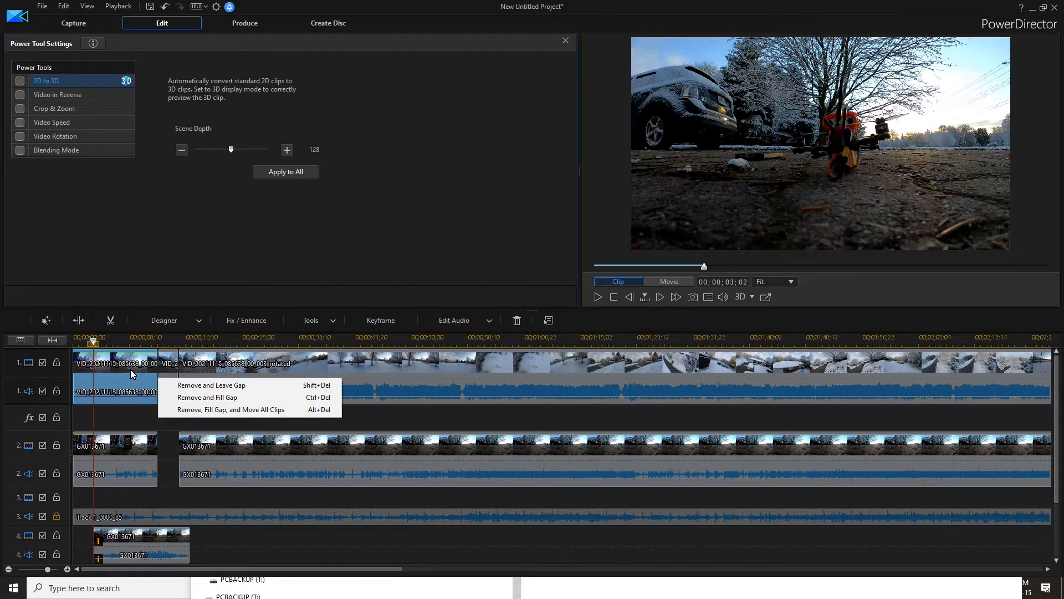
left_click(211, 390)
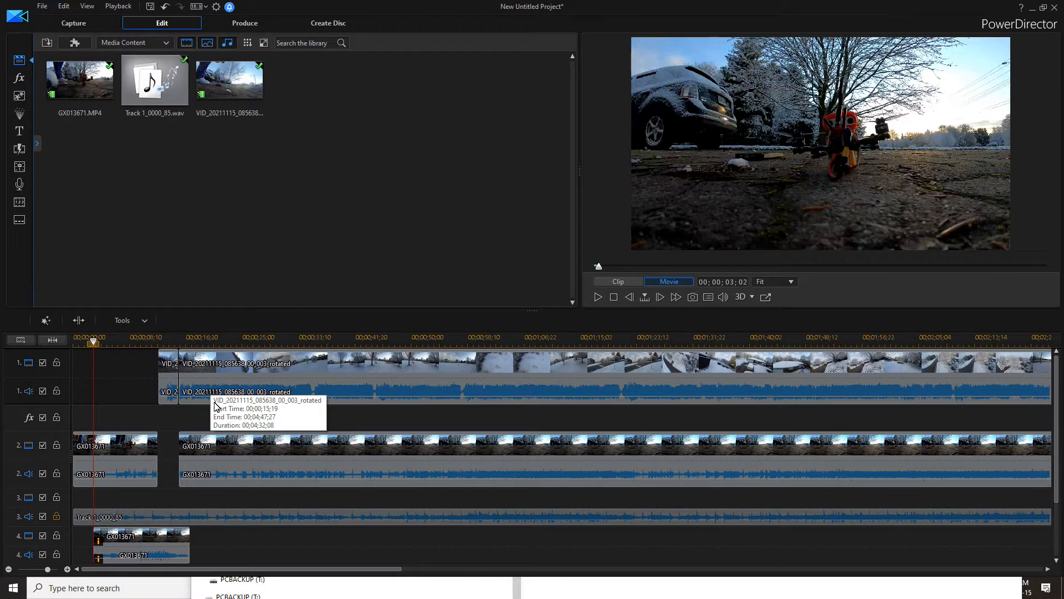
Apply Fade transitions to the start of the first track 2 clip and to the track 4 clip
left_click(21, 150)
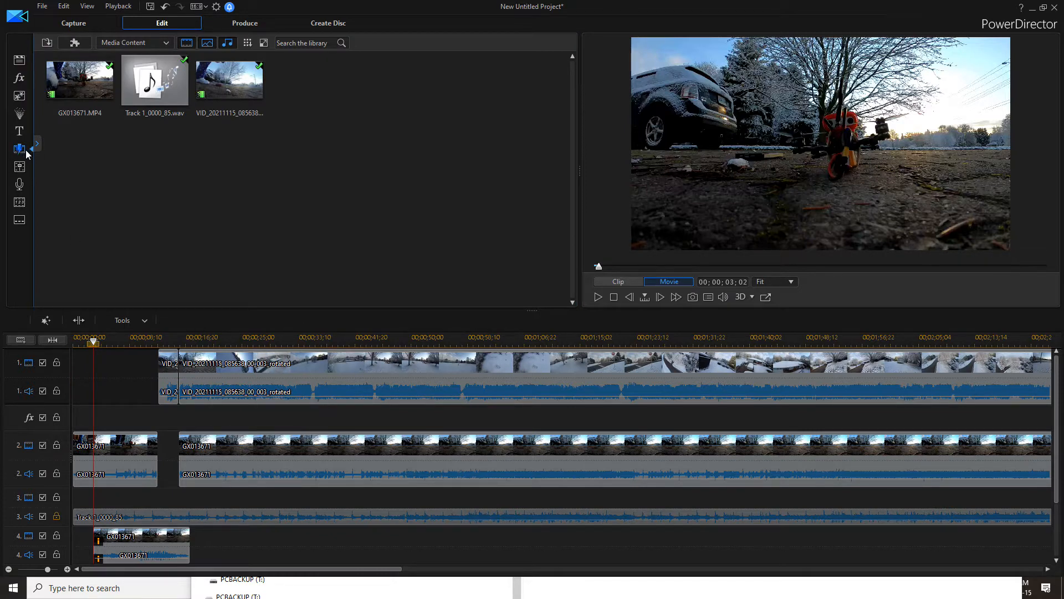
left_click_drag(430, 93, 82, 446)
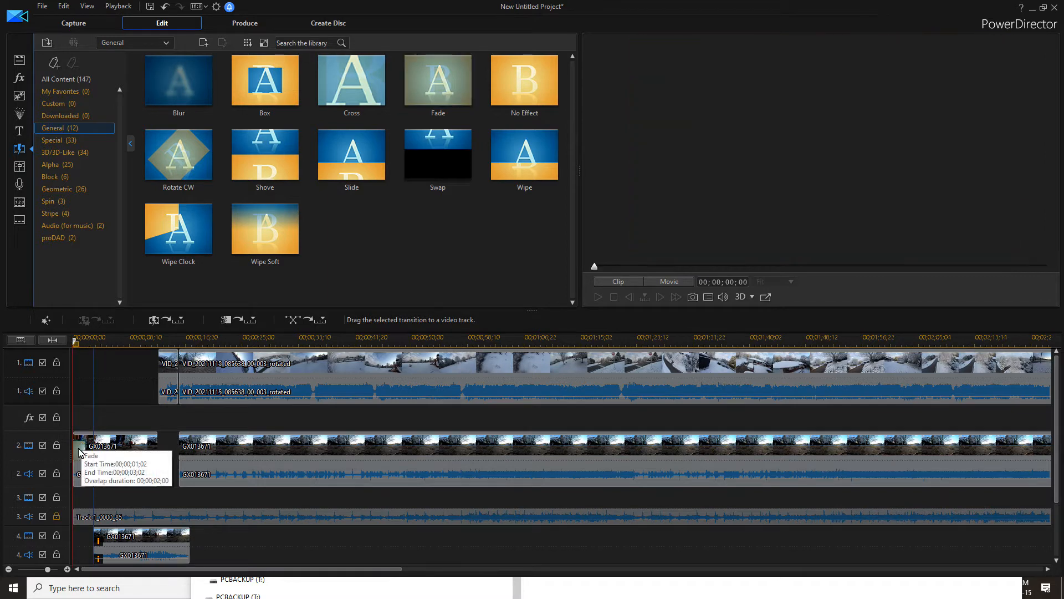
left_click_drag(433, 94, 187, 547)
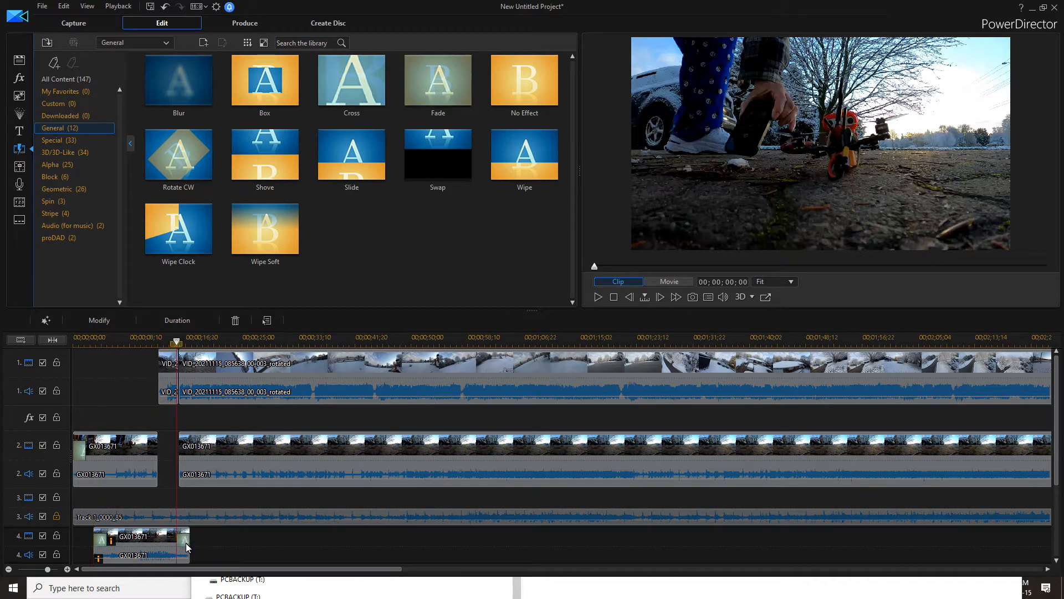
Set the duration of the Fade transition at the start of the track 4 clip to 00;00;07;00
left_click(104, 542)
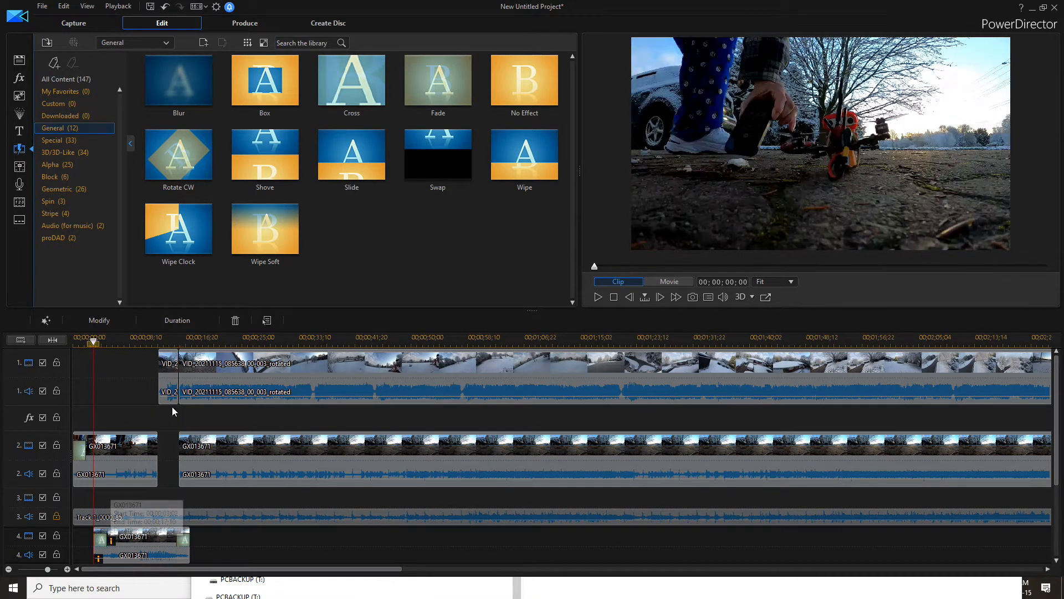
left_click(185, 321)
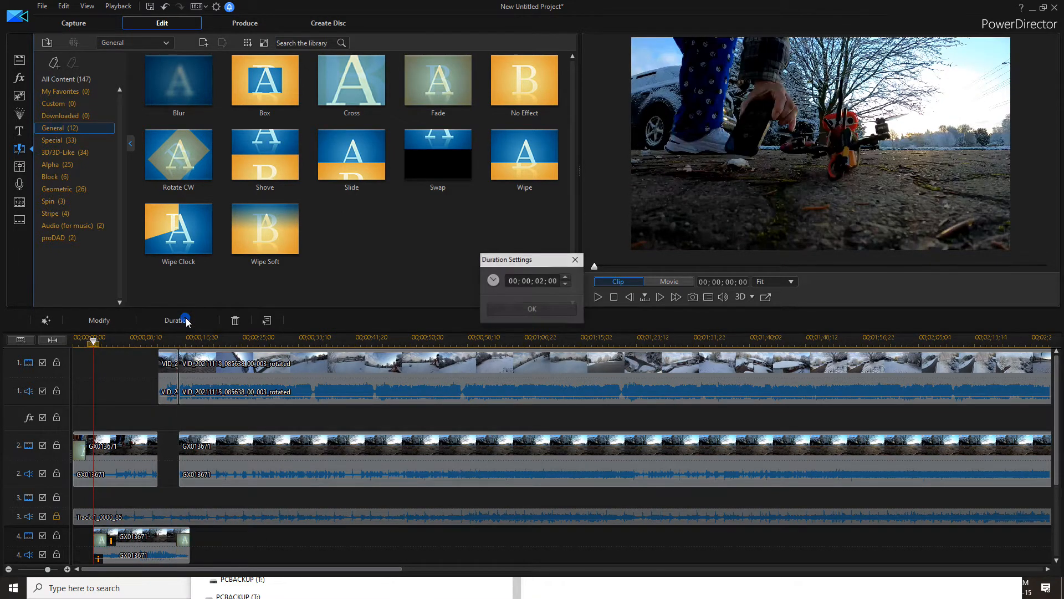
left_click(538, 282)
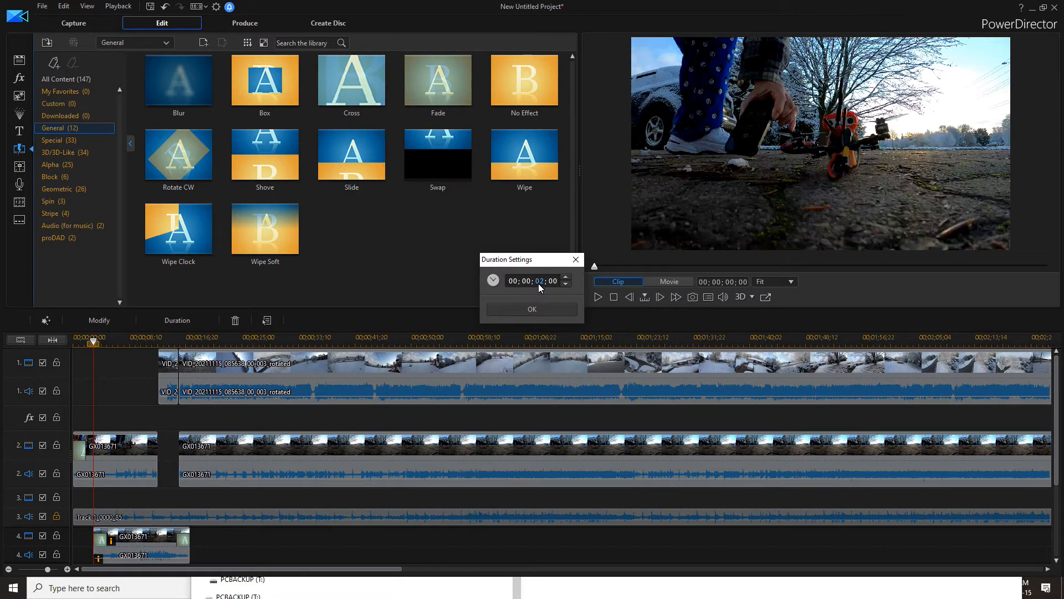
type("6")
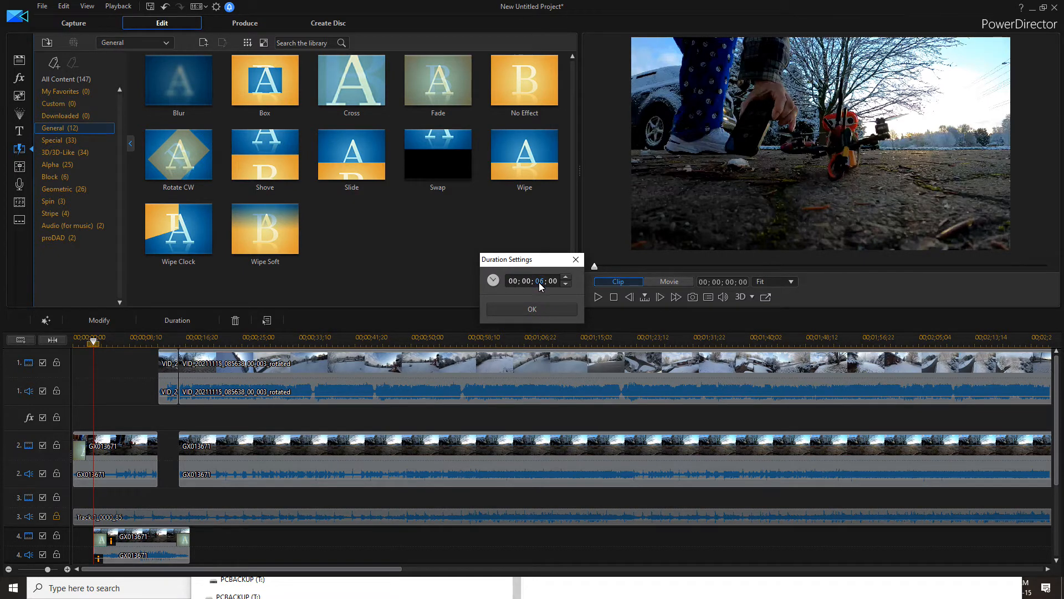
type("59")
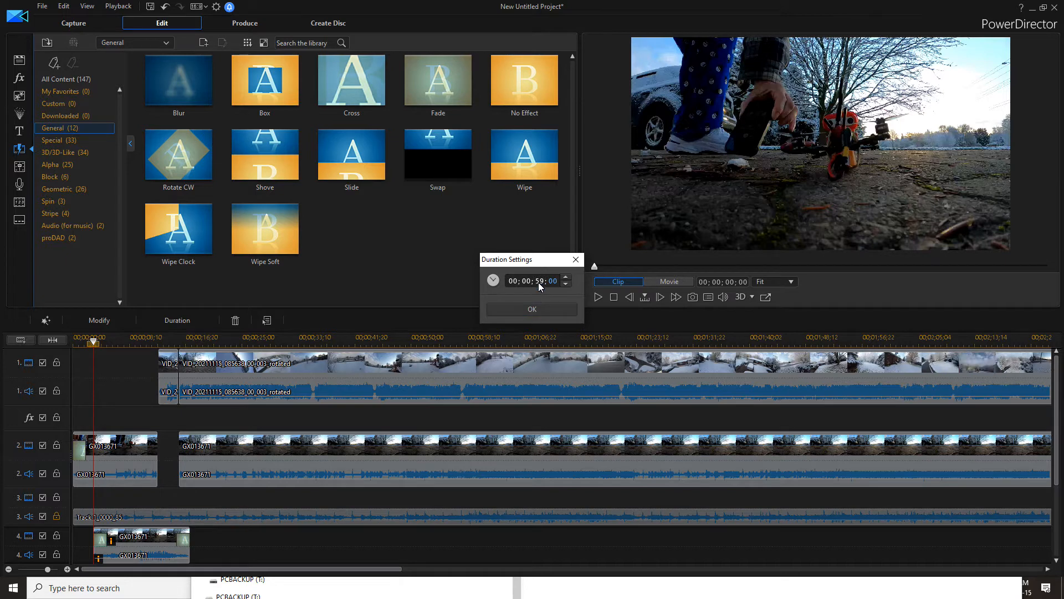
type("7")
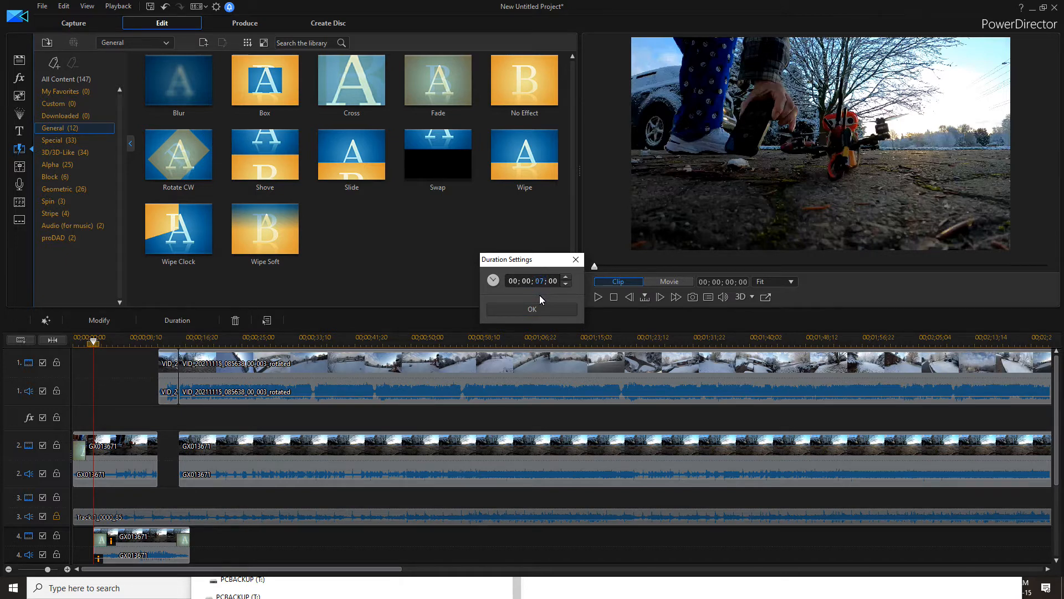
left_click(536, 311)
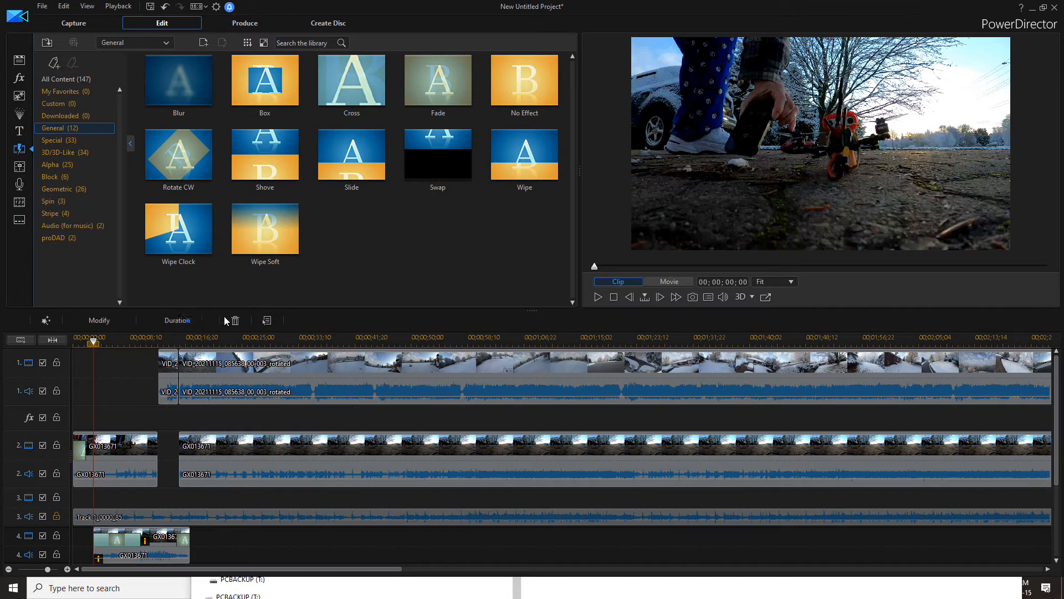
left_click(179, 320)
left_click(535, 283)
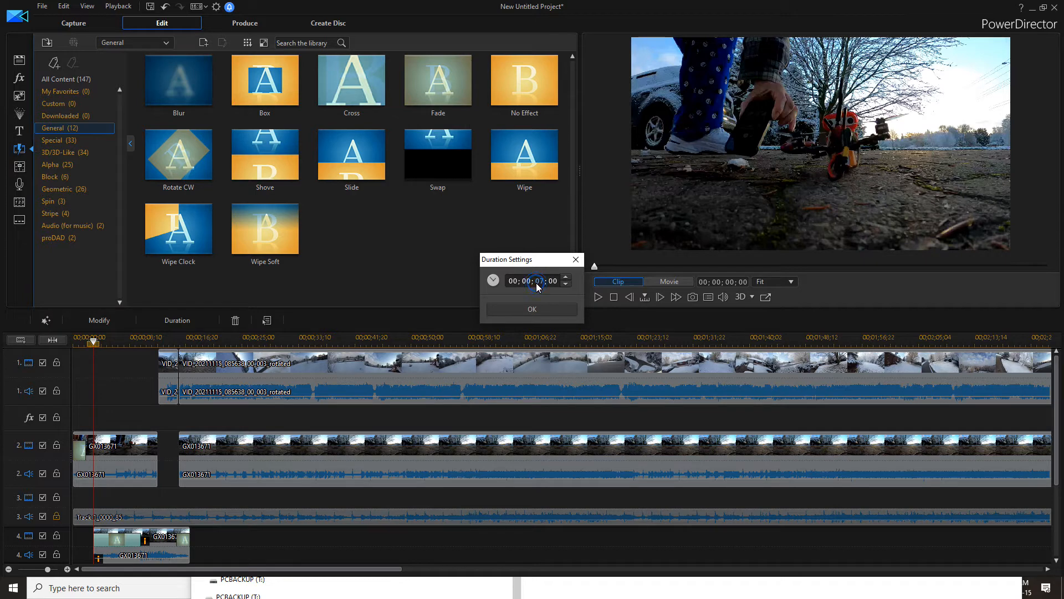
left_click(531, 308)
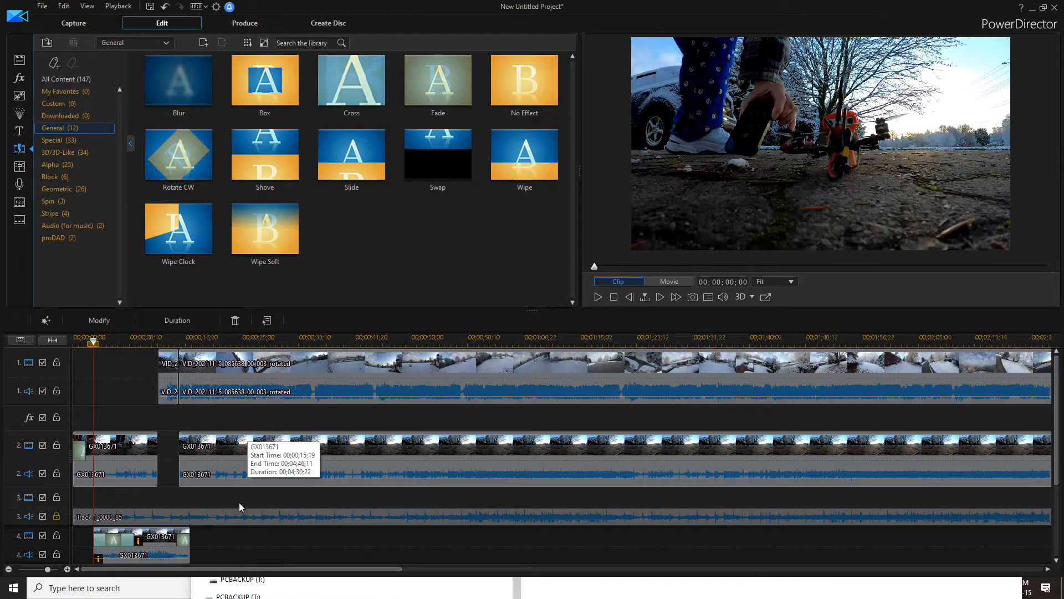
Disable the audio of track 1 and preview the movie playback
left_click_drag(262, 568, 647, 579)
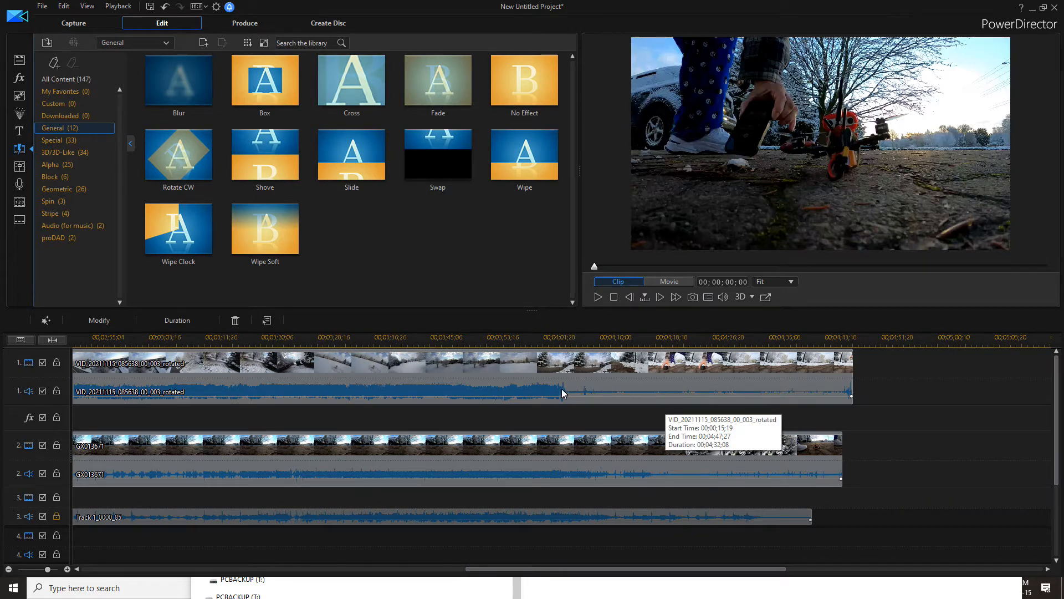
left_click(561, 347)
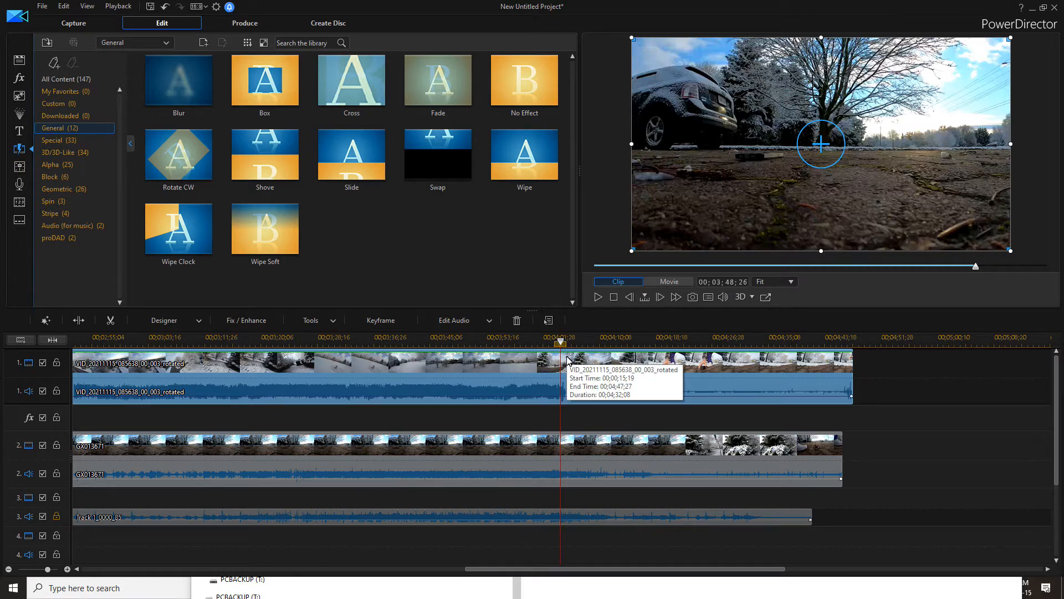
left_click(42, 392)
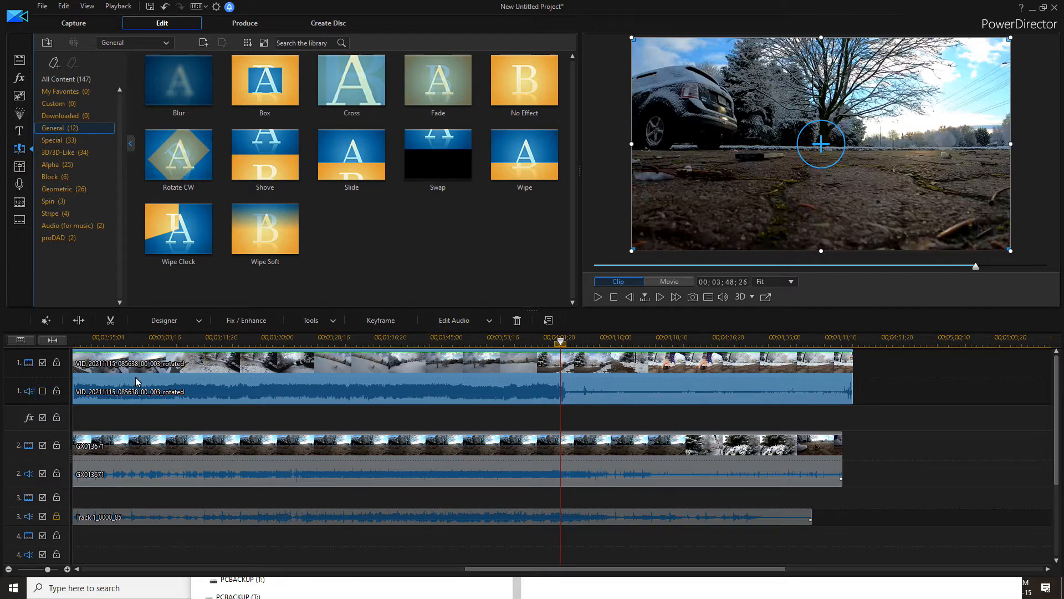
left_click(42, 391)
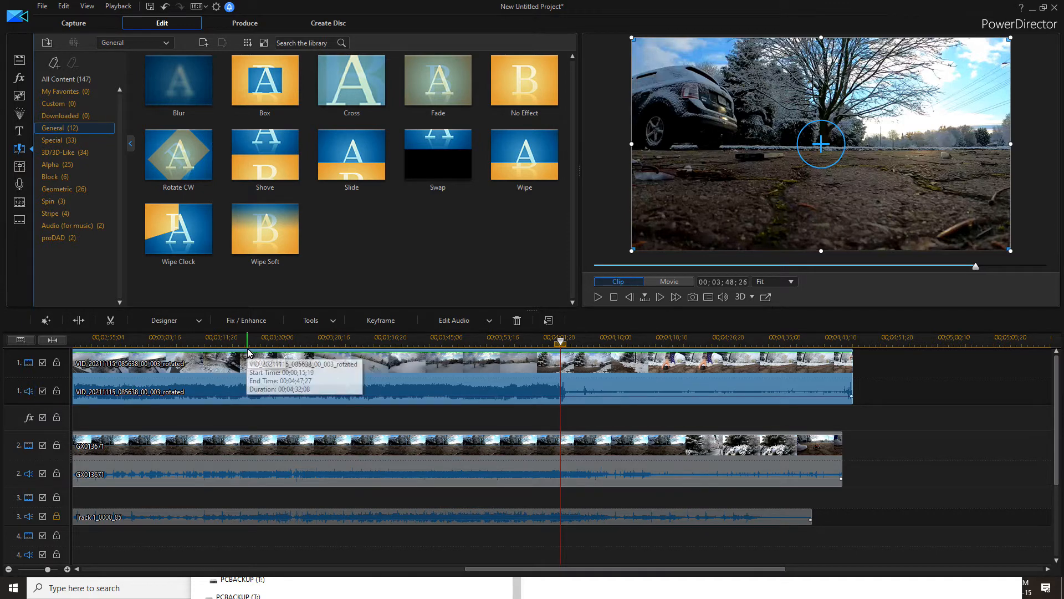
left_click(248, 345)
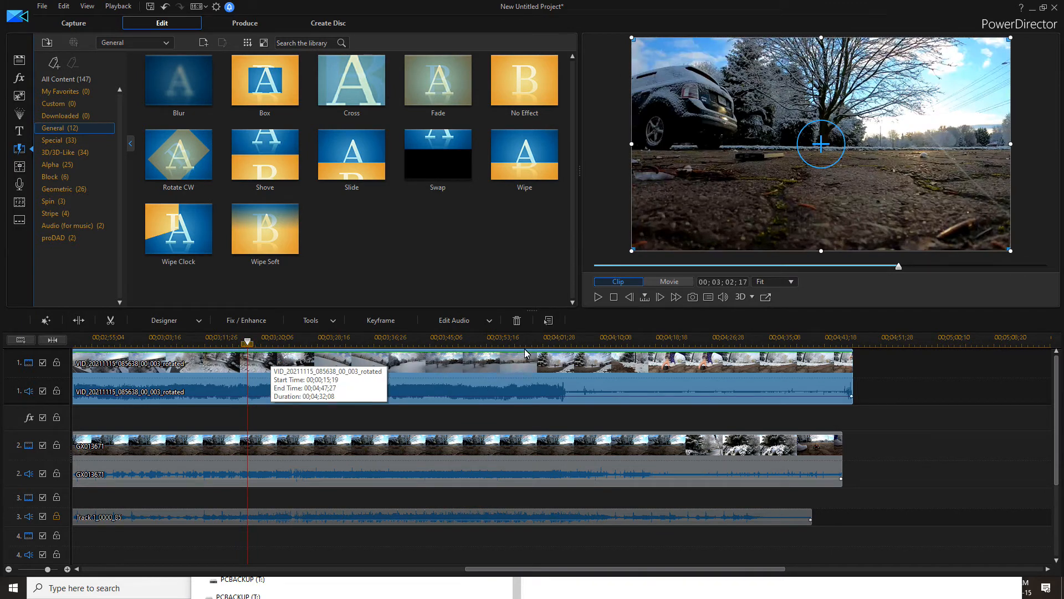
left_click(657, 283)
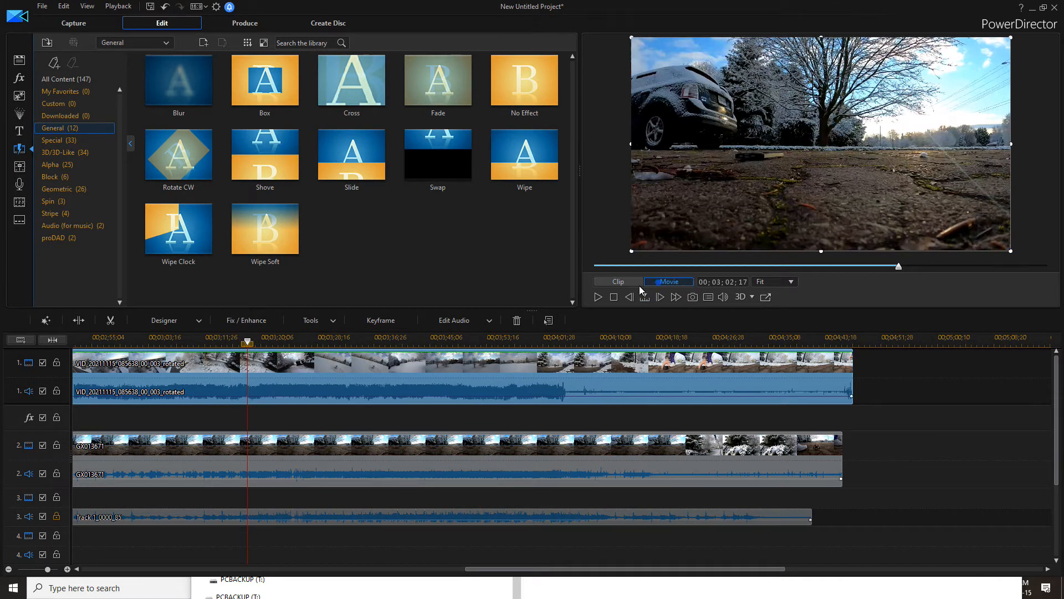
left_click(598, 298)
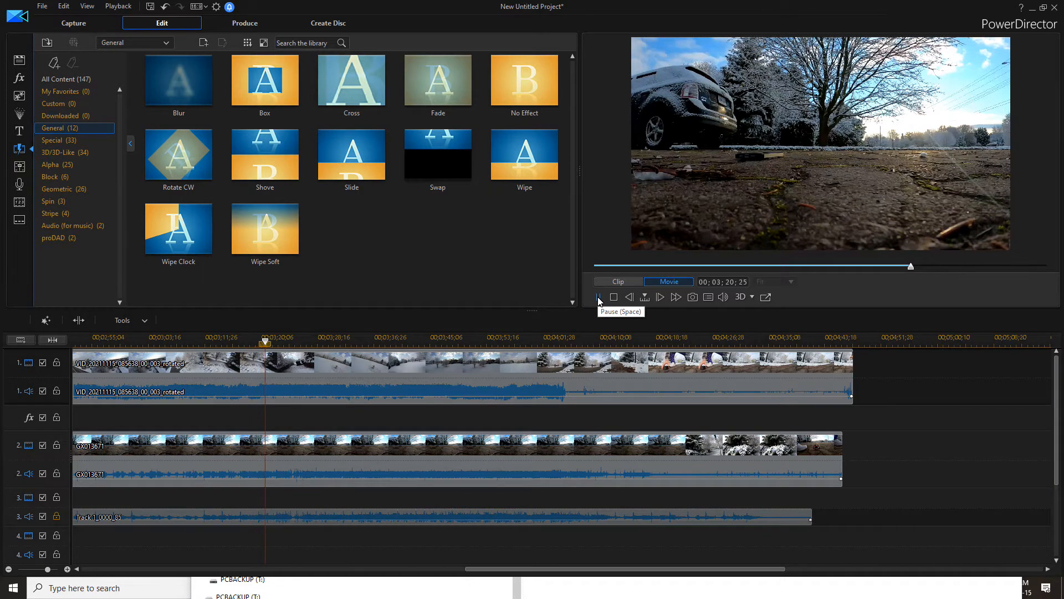
left_click(598, 297)
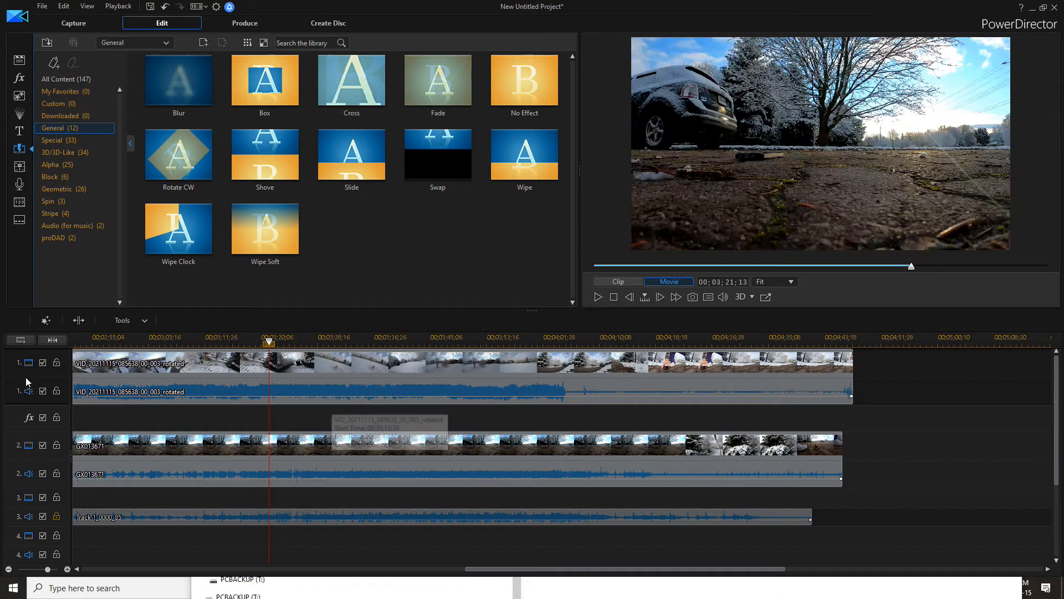
left_click(42, 392)
Split the track 1 and track 2 clips at 00;04;01;27
left_click(557, 339)
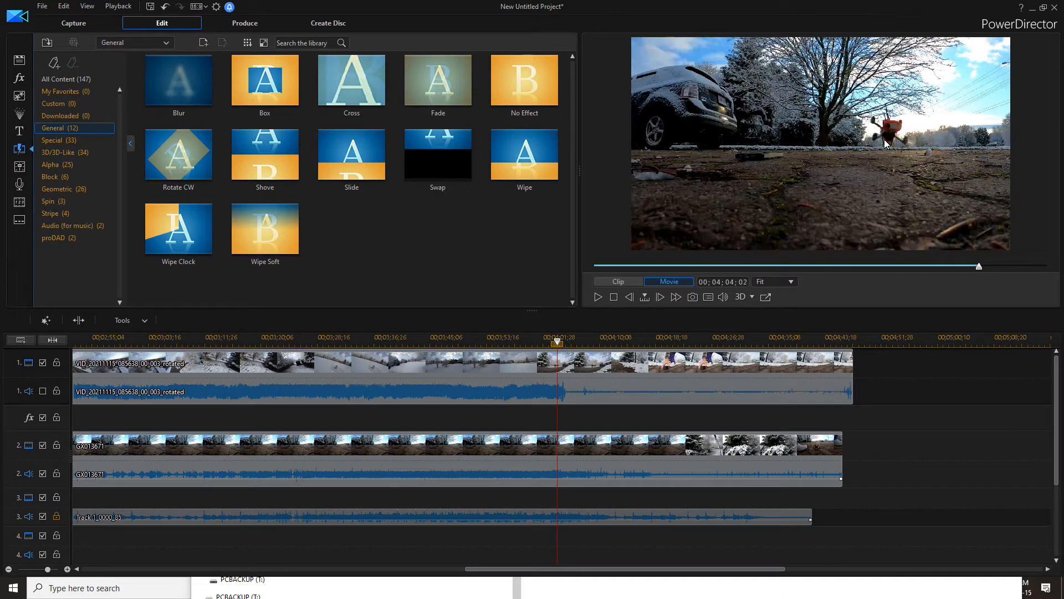
left_click(534, 340)
left_click(598, 297)
left_click(598, 297)
left_click(598, 297)
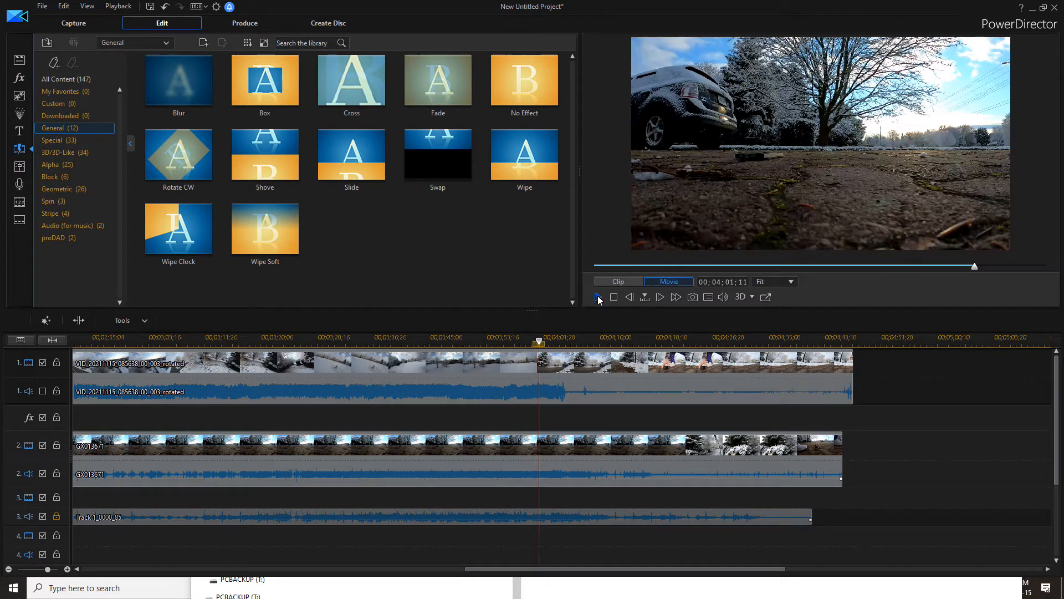
left_click(598, 297)
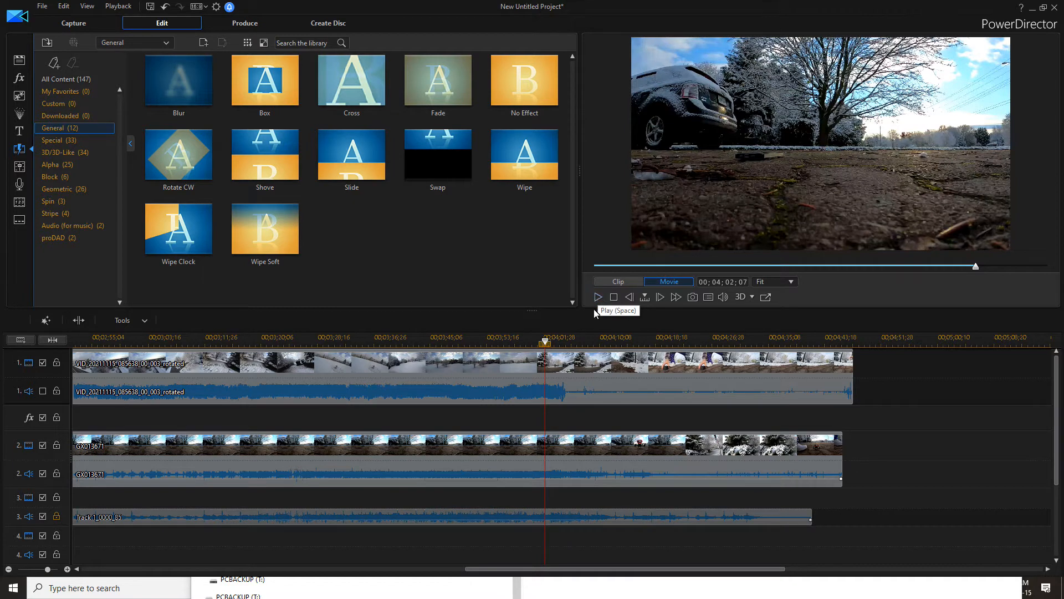
left_click(629, 298)
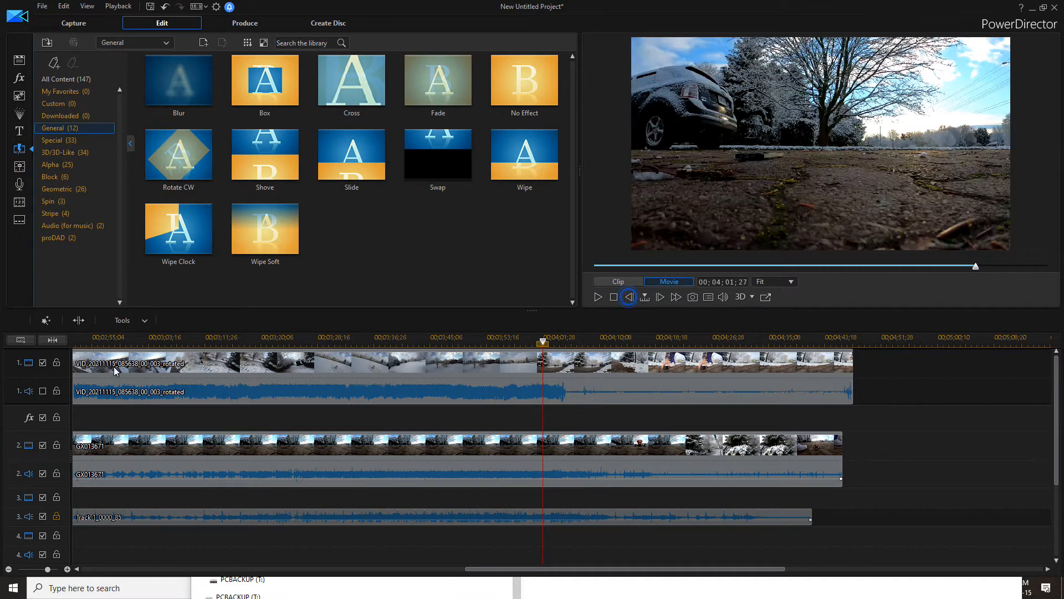
left_click(84, 323)
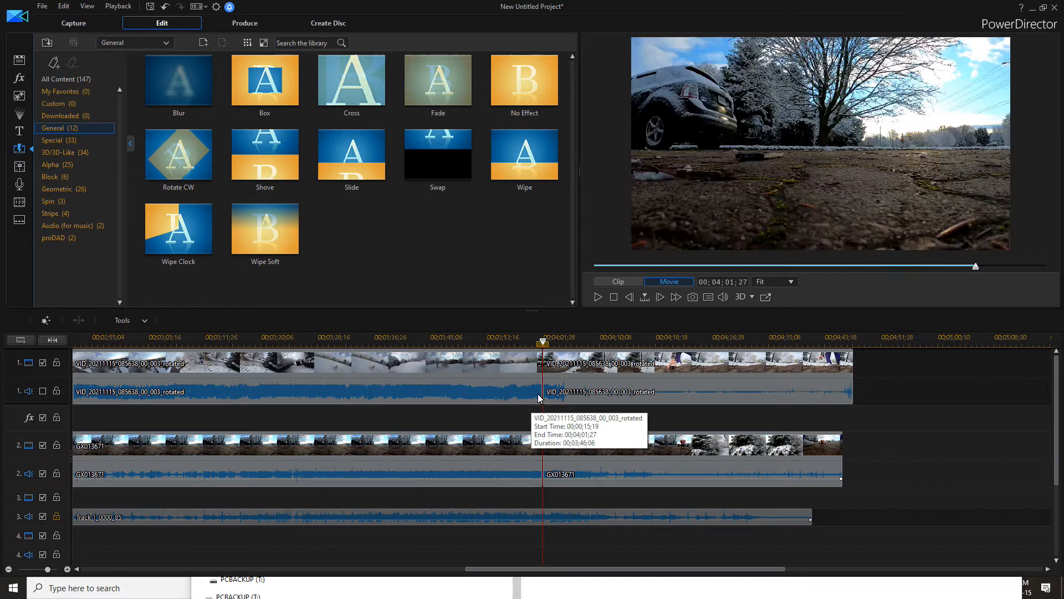
Unlink the first track 2 clip's video and audio, then remove its video leaving a gap
left_click(470, 441)
right_click(469, 447)
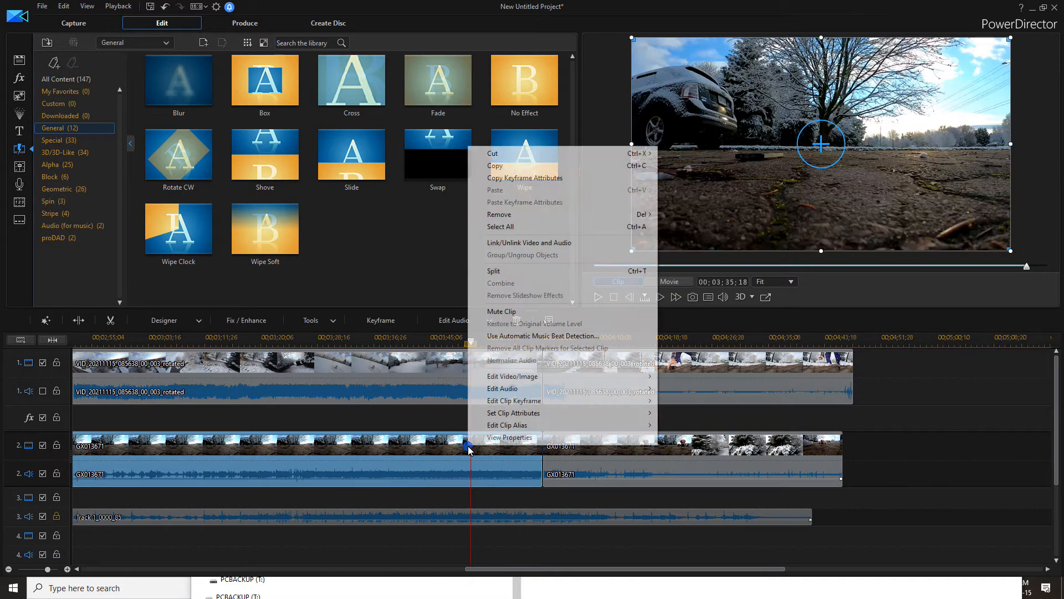
left_click(525, 243)
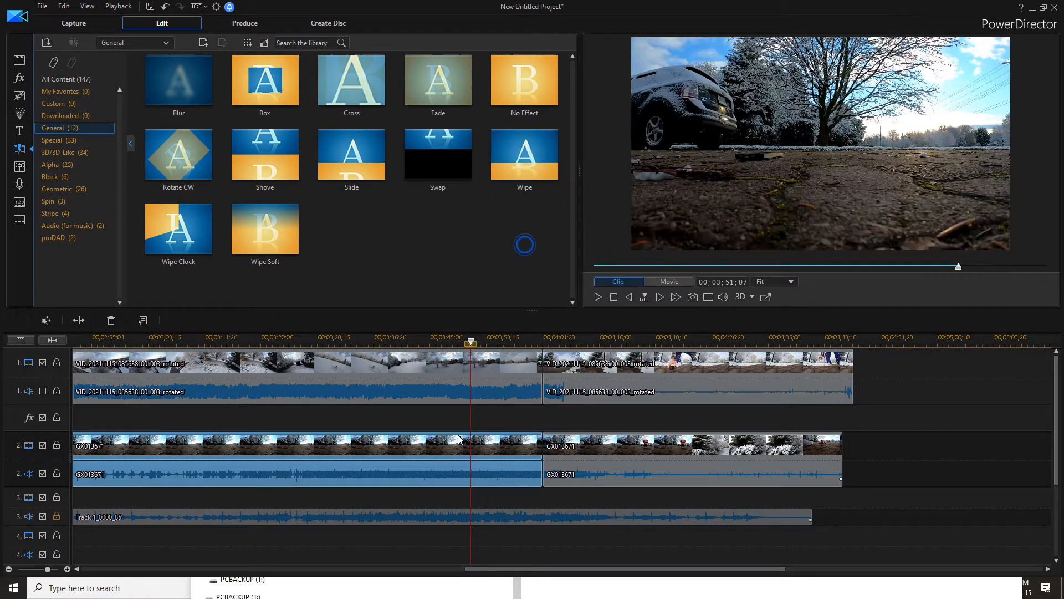
left_click(457, 445)
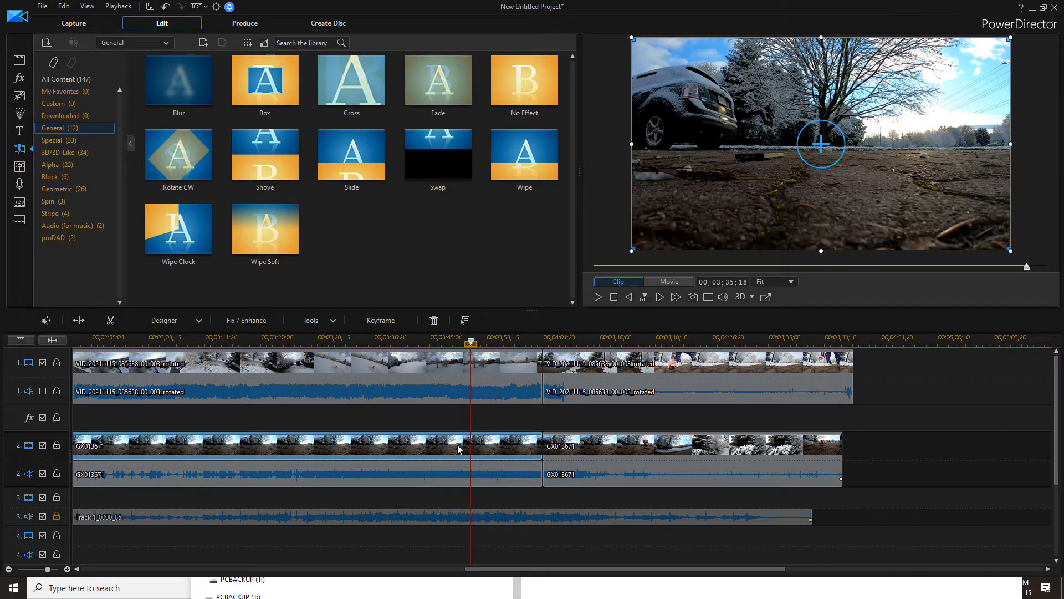
key("Delete")
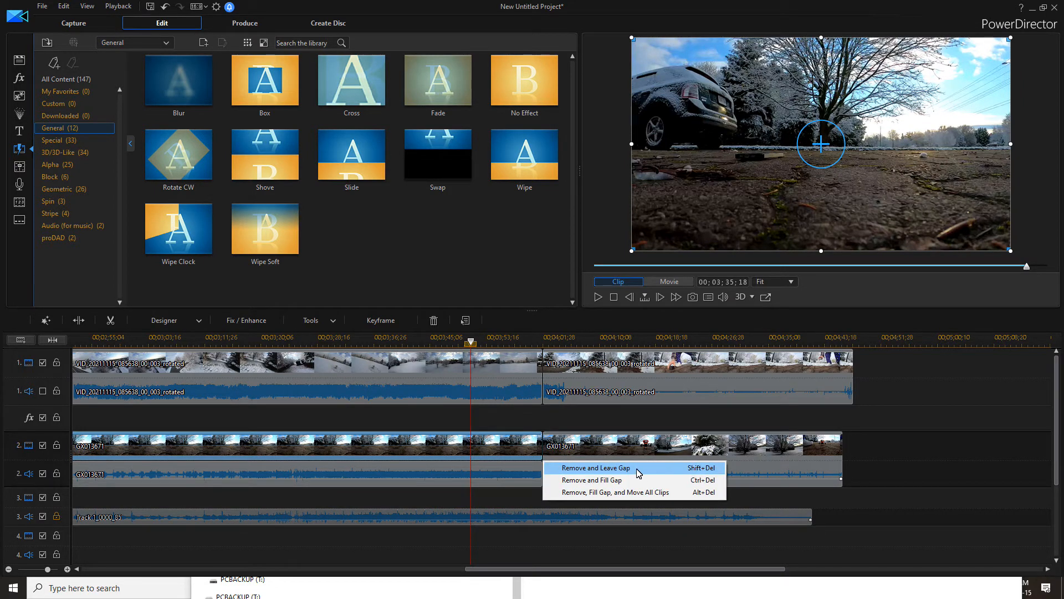
left_click(637, 469)
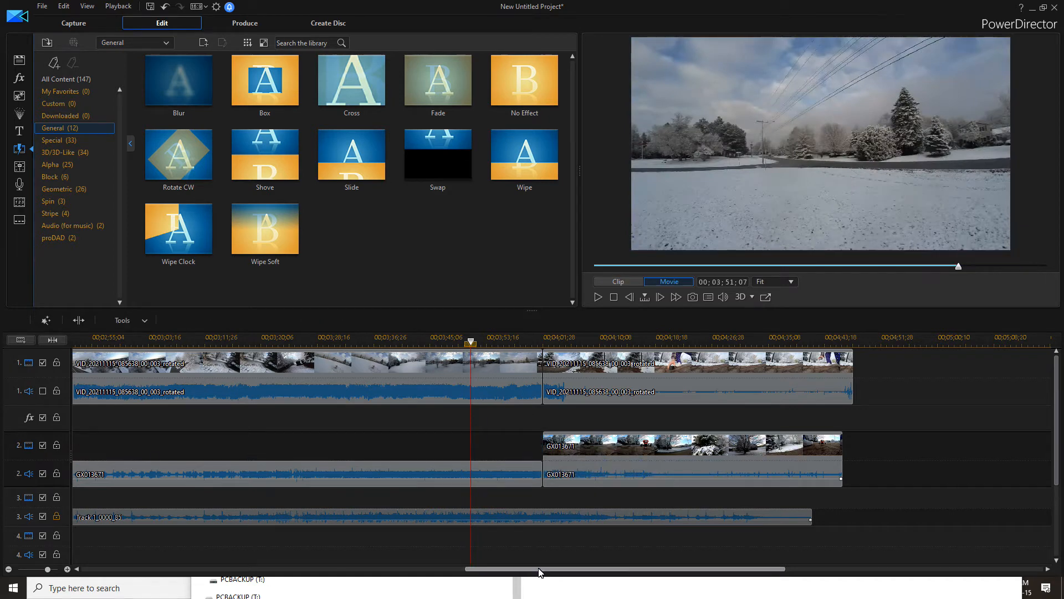
Split the track 1 and track 2 clips at 00;04;03;23
left_click_drag(540, 573, 488, 596)
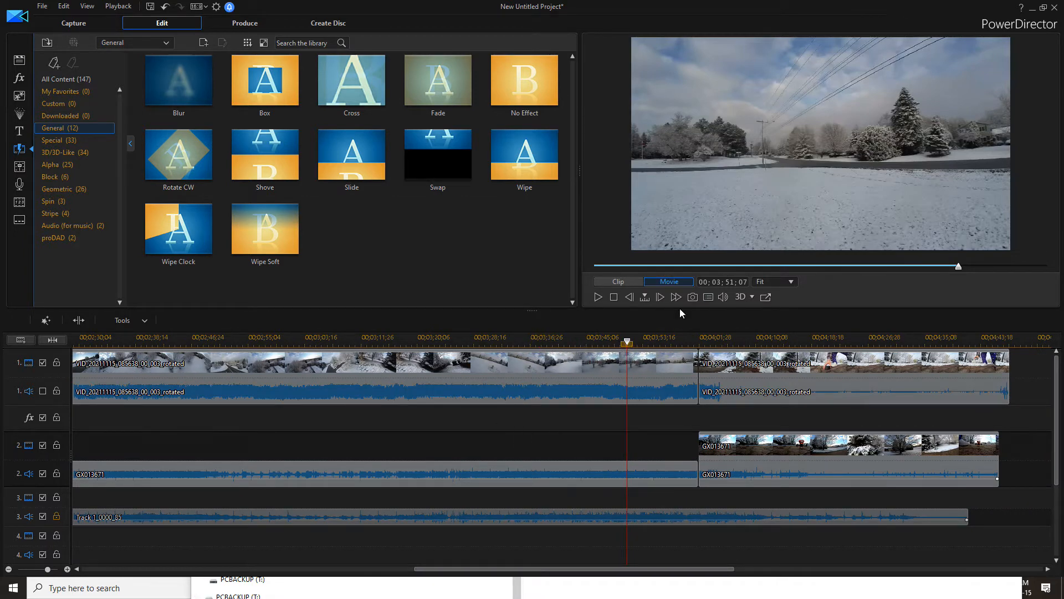
left_click(697, 348)
left_click(599, 297)
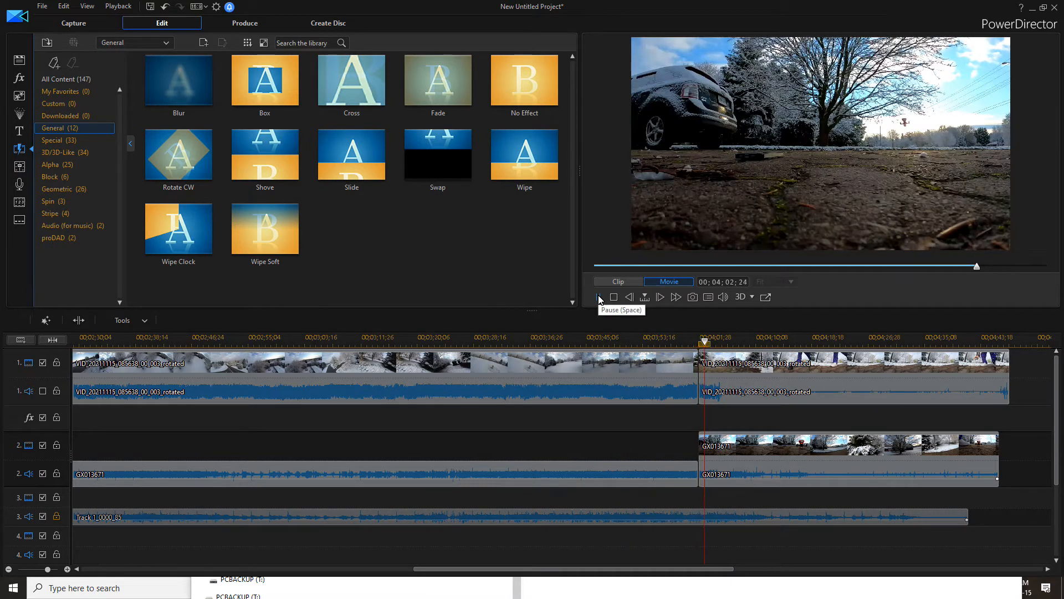
left_click(599, 298)
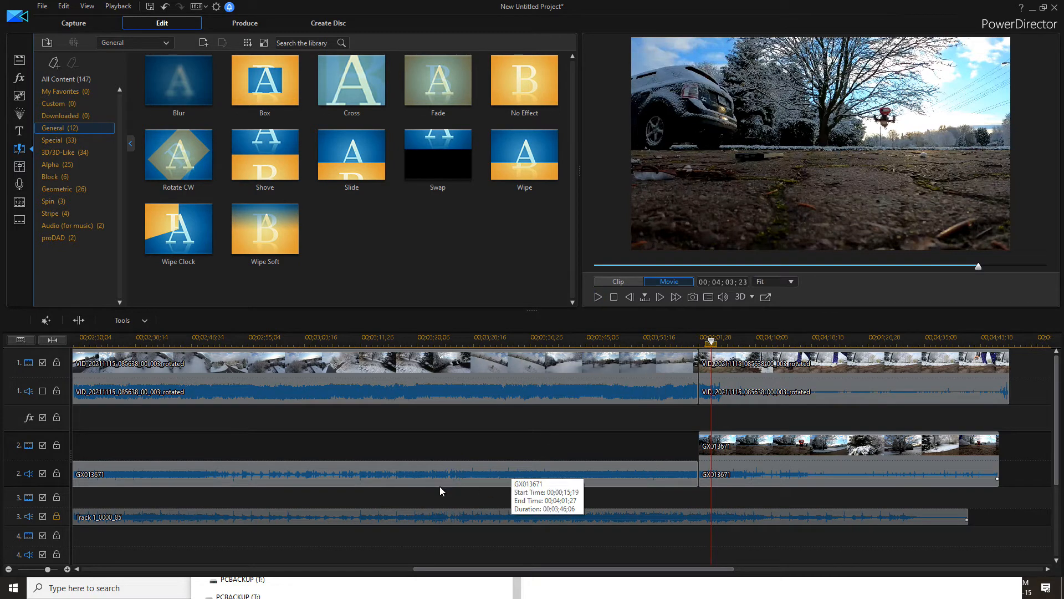
left_click(78, 321)
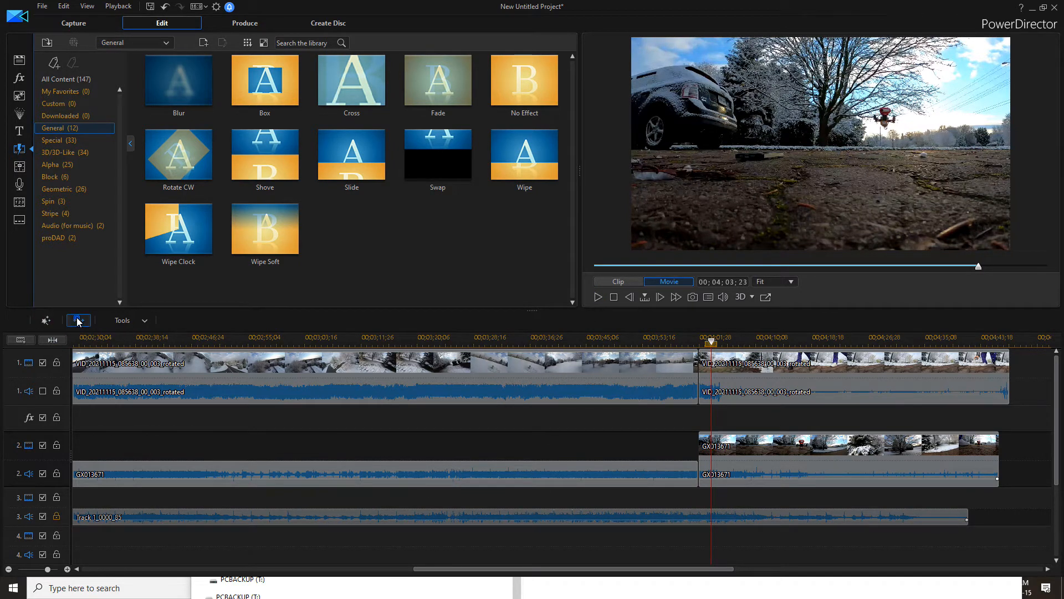
Delete the track 1 clip segments after 00;04;01;27
left_click(597, 298)
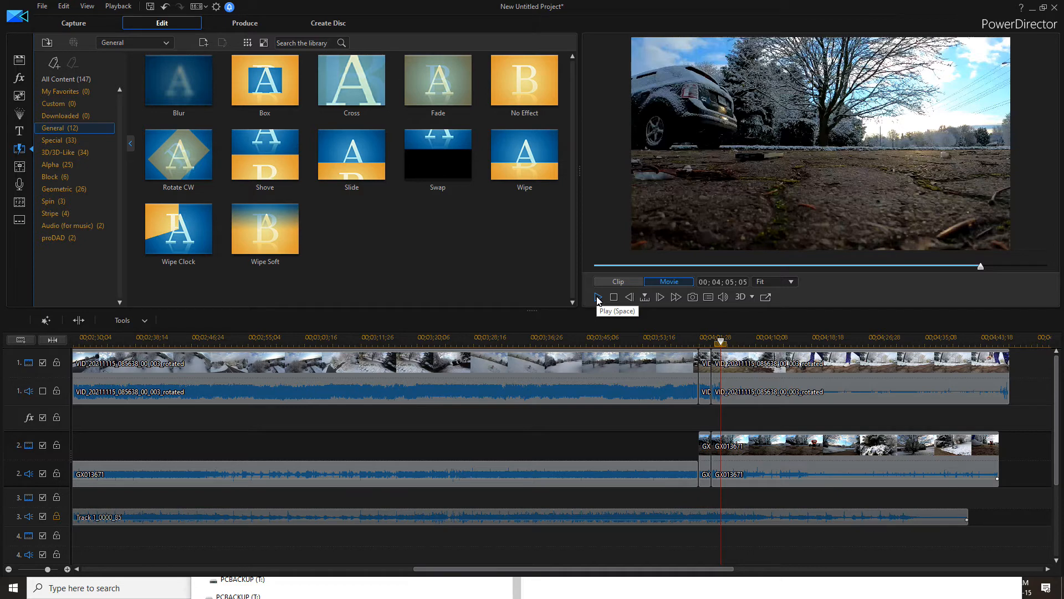
left_click(633, 297)
left_click(633, 297)
left_click(633, 298)
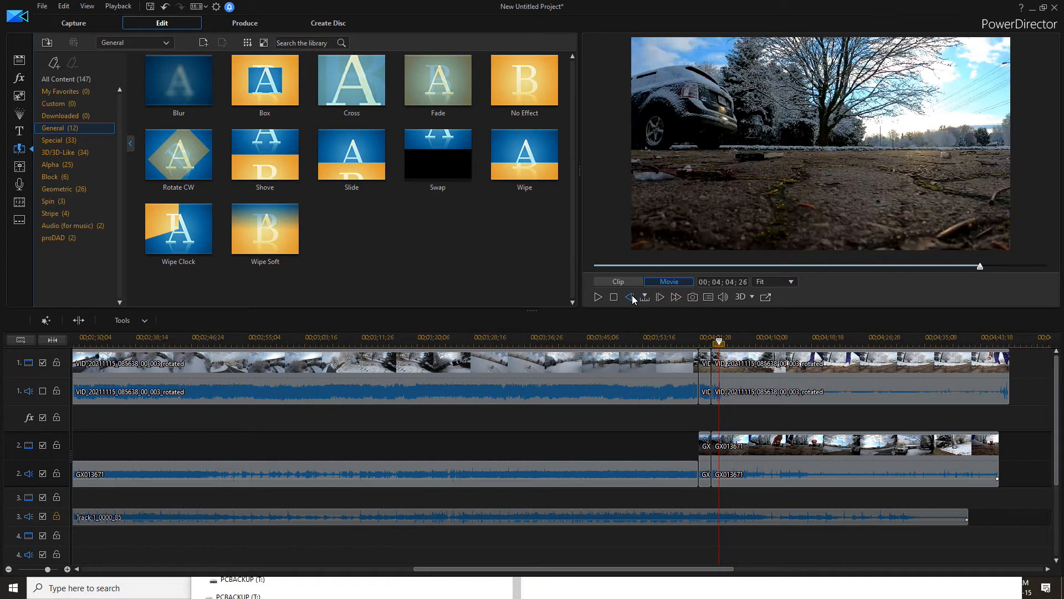
left_click(633, 298)
left_click(633, 297)
left_click(633, 298)
left_click(633, 298)
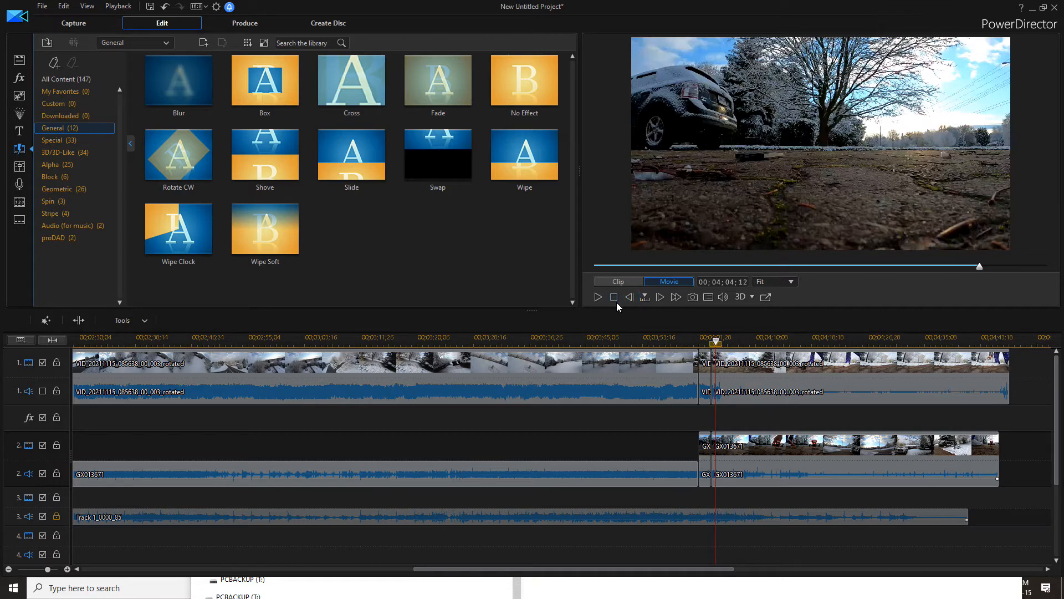
left_click(701, 390)
left_click(735, 385)
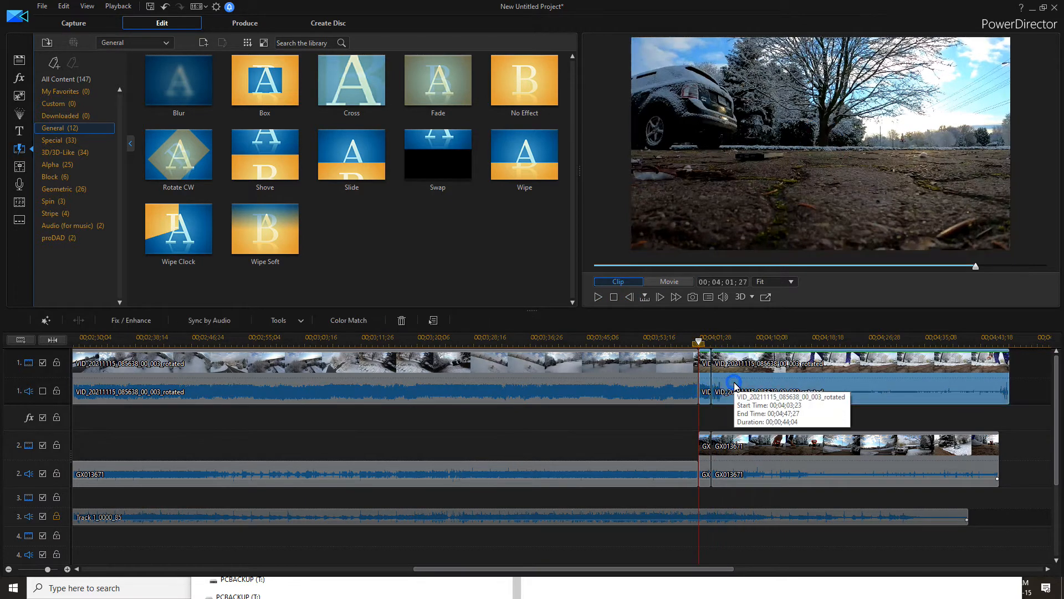
key("Delete")
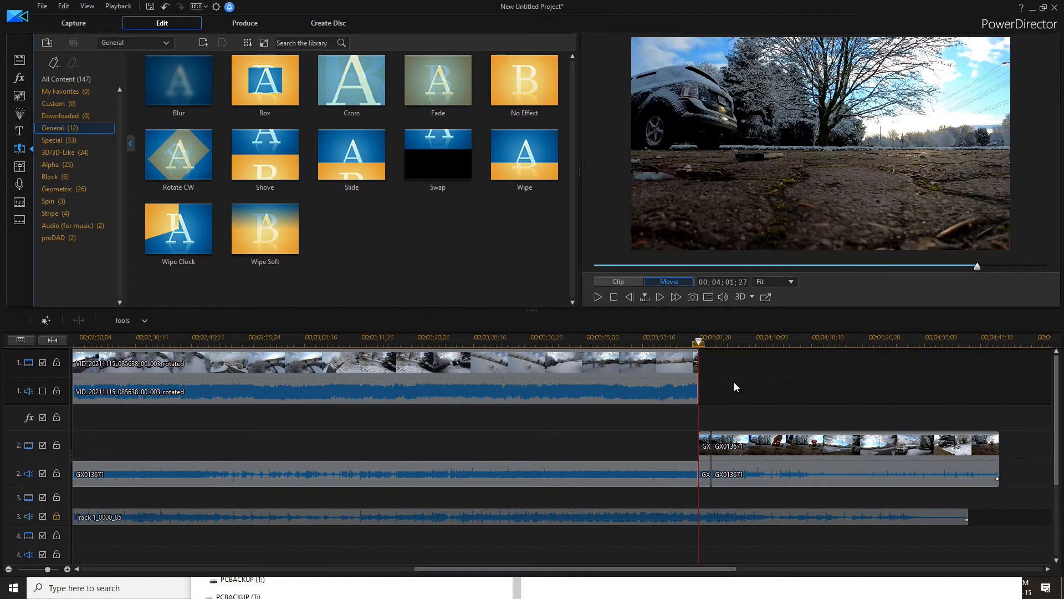
Split the track 2 clip at 00;04;43;19 and delete the segment after it
left_click(680, 341)
left_click(596, 299)
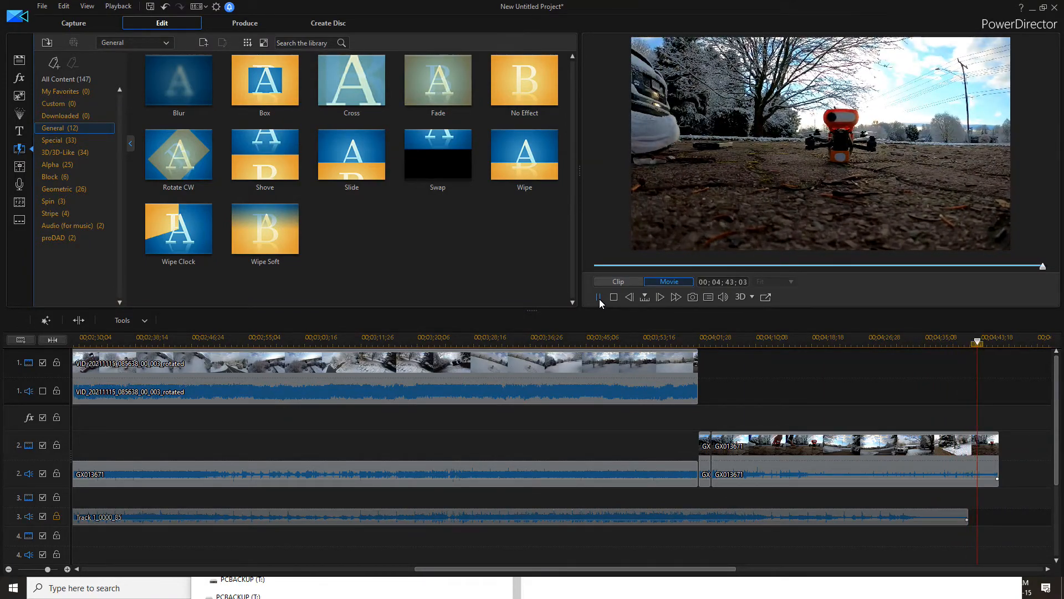
left_click(598, 297)
left_click(79, 320)
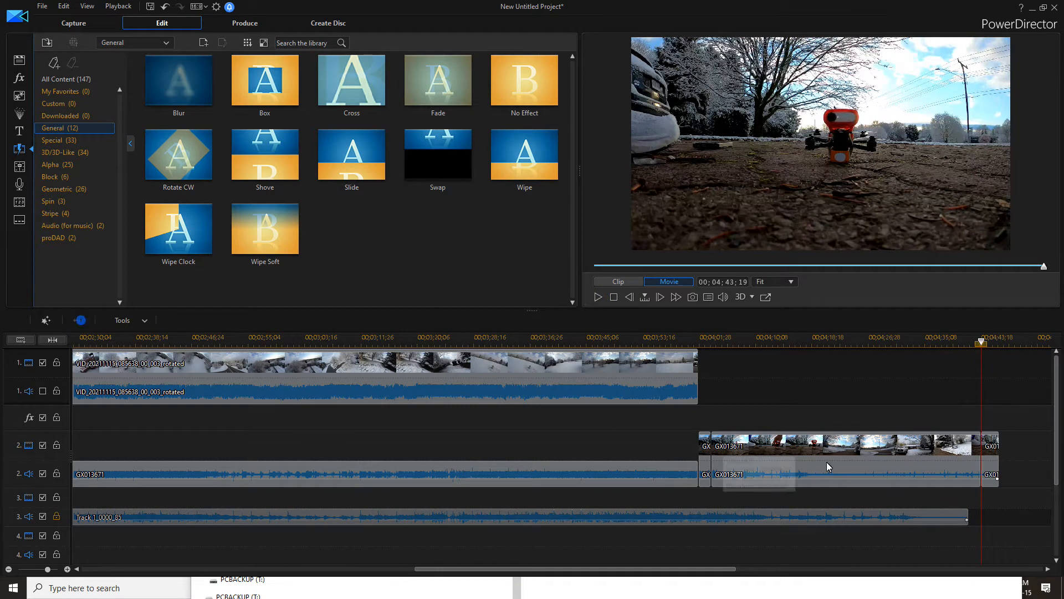
left_click(993, 460)
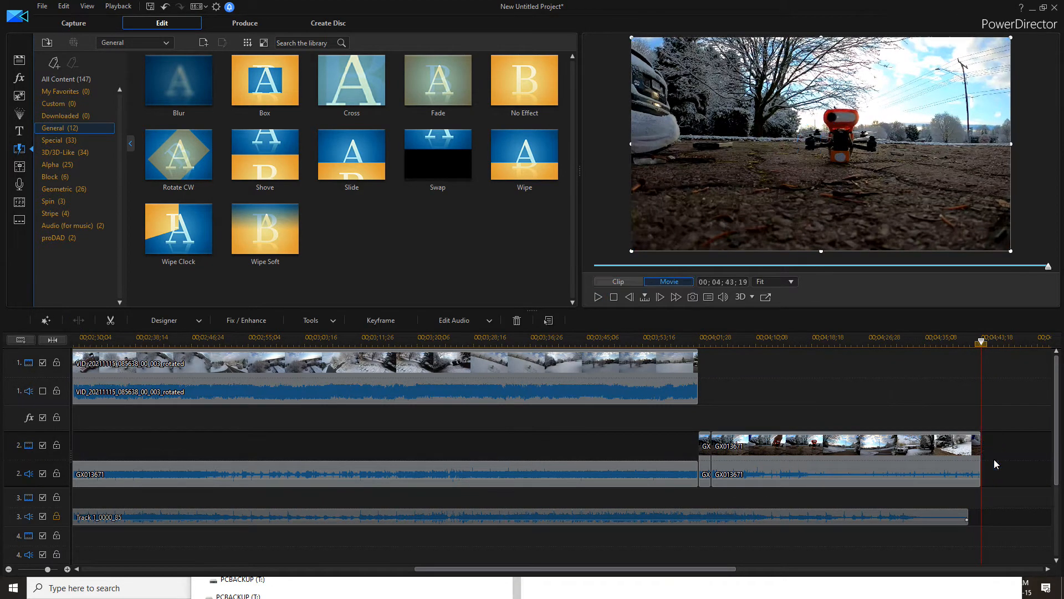
key("Delete")
Preview playback from the start of the remaining track 2 clip
left_click(710, 348)
left_click(598, 297)
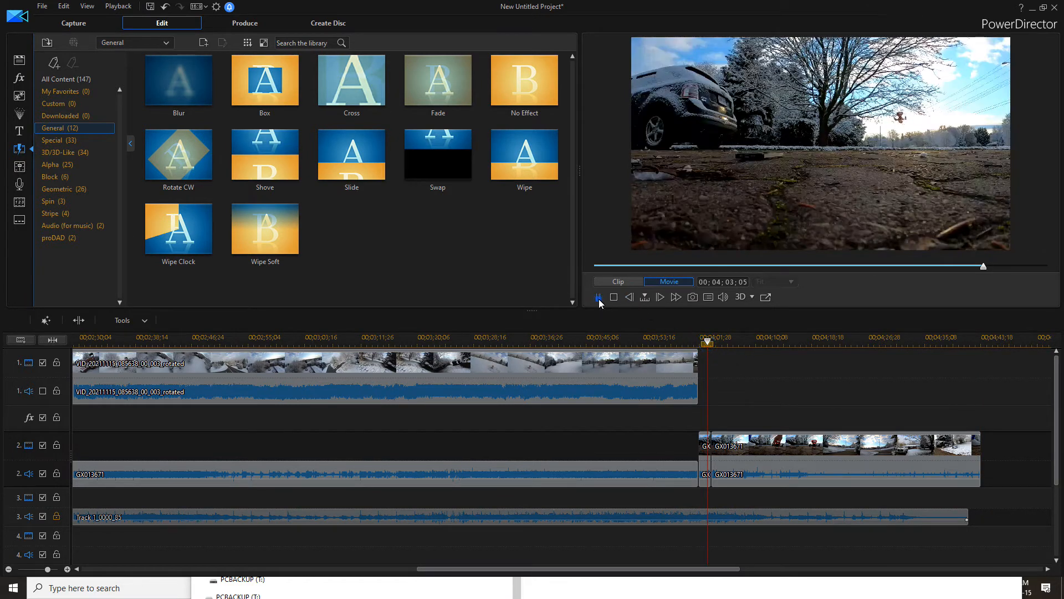
left_click(599, 298)
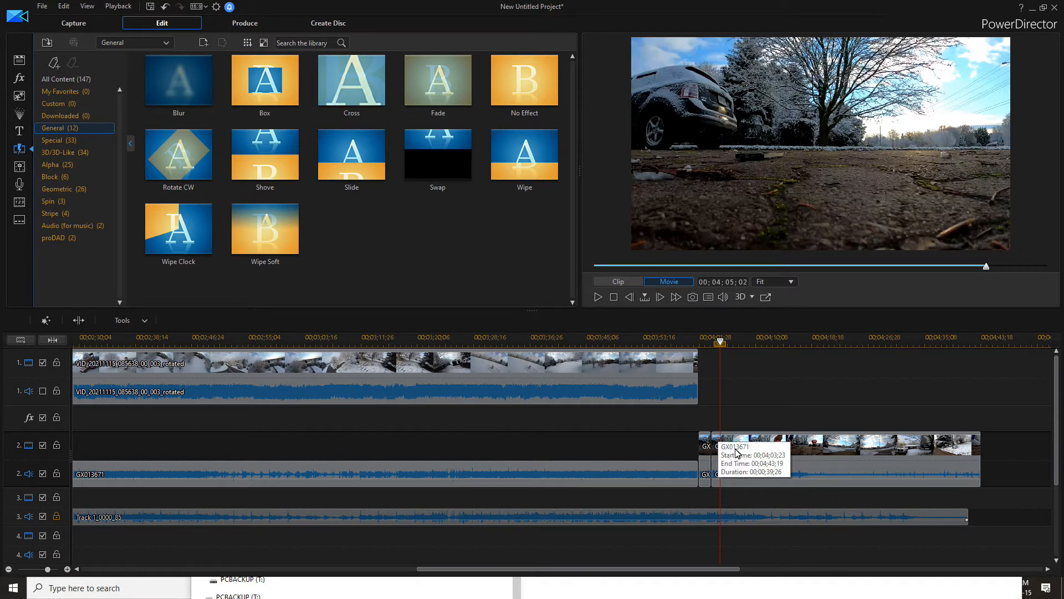
Combine the two adjacent segments of the track 2 clip into one clip
left_click(706, 450)
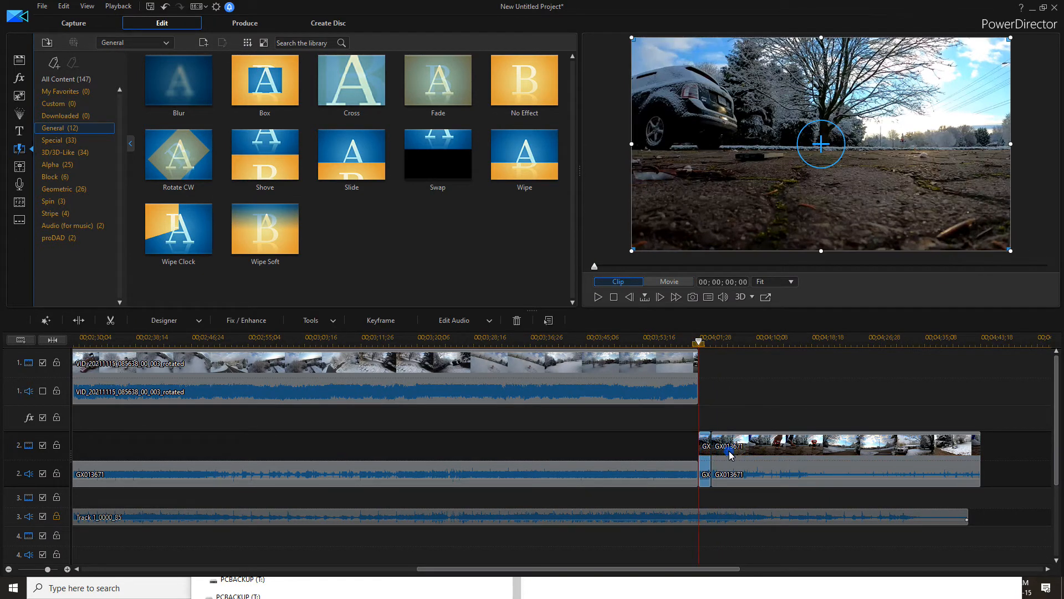
double_click(728, 450)
left_click(735, 460)
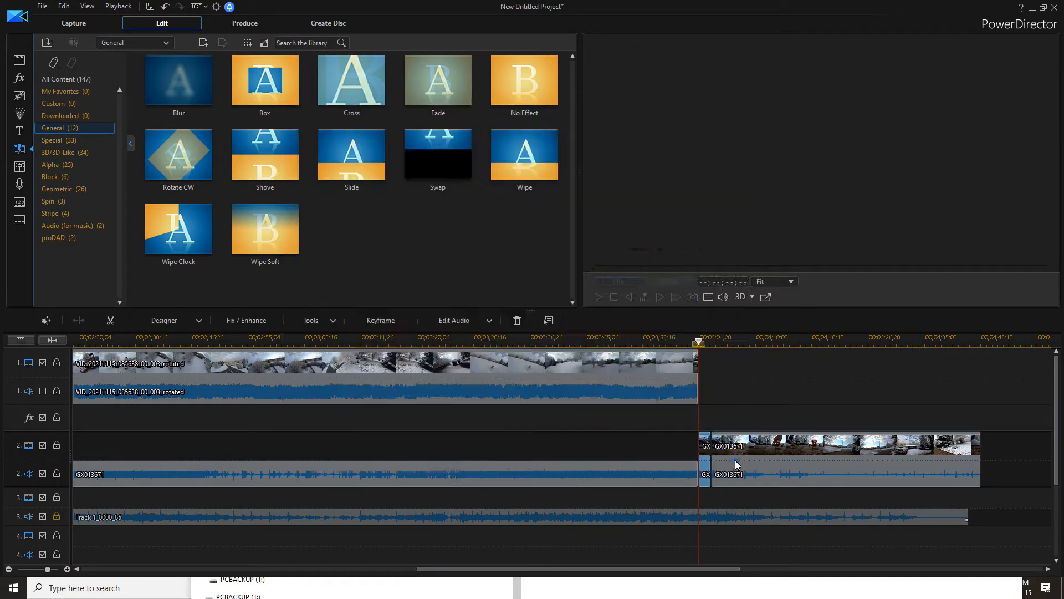
left_click(731, 453)
right_click(730, 453)
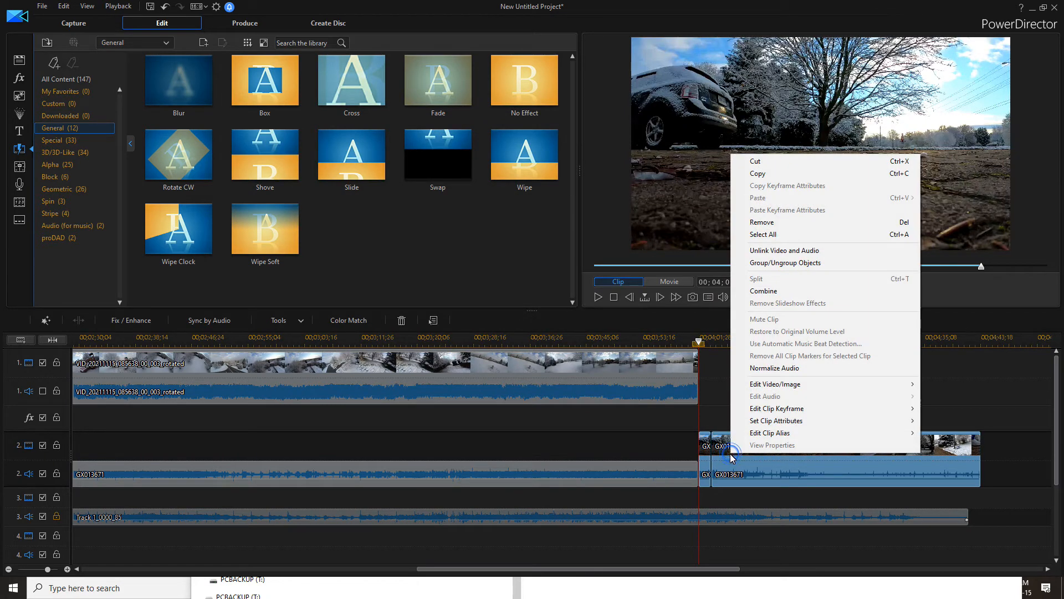
left_click(768, 292)
left_click(741, 460)
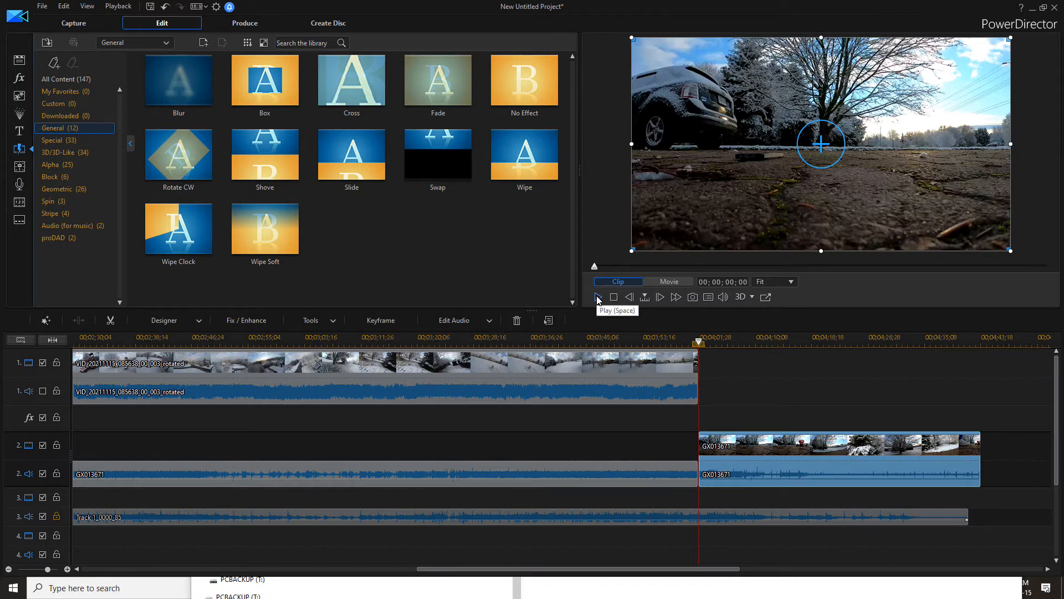
Split the track 2 clip at about 00;04;03;08 and again at about 00;04;04;11 during playback
left_click(597, 298)
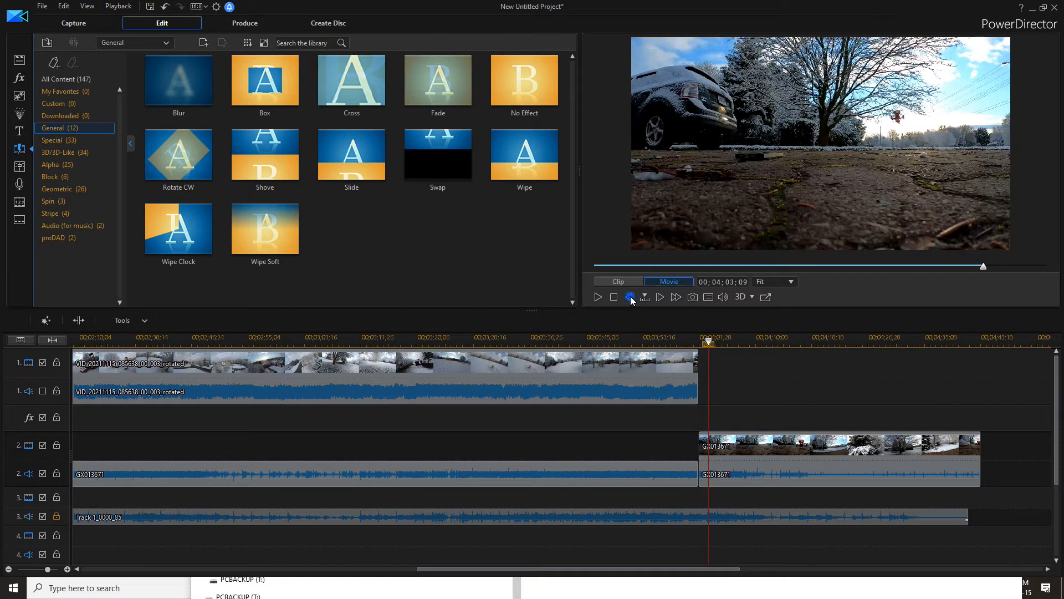
left_click(83, 323)
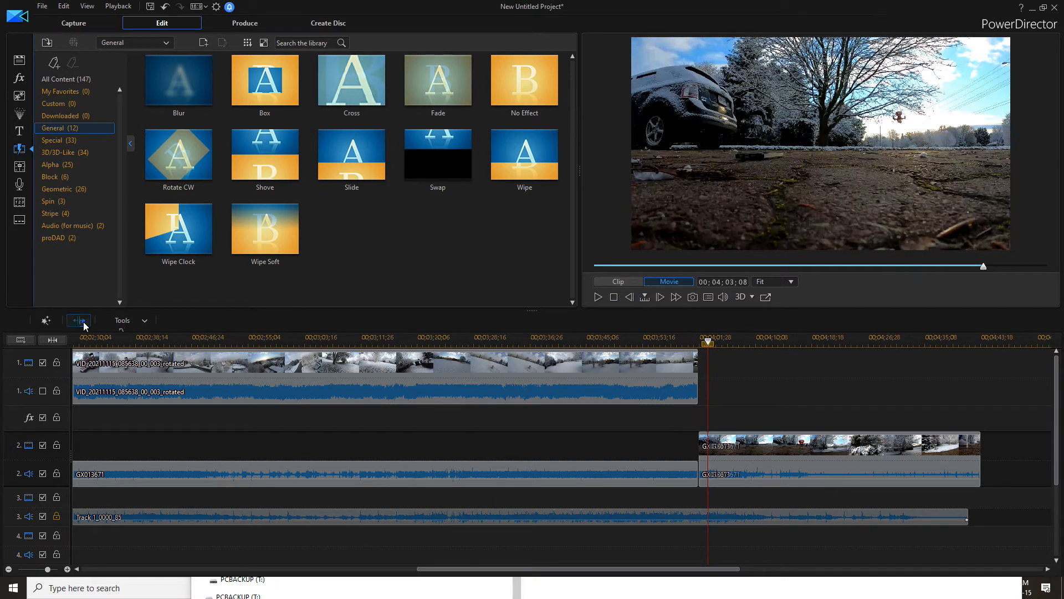
left_click(597, 299)
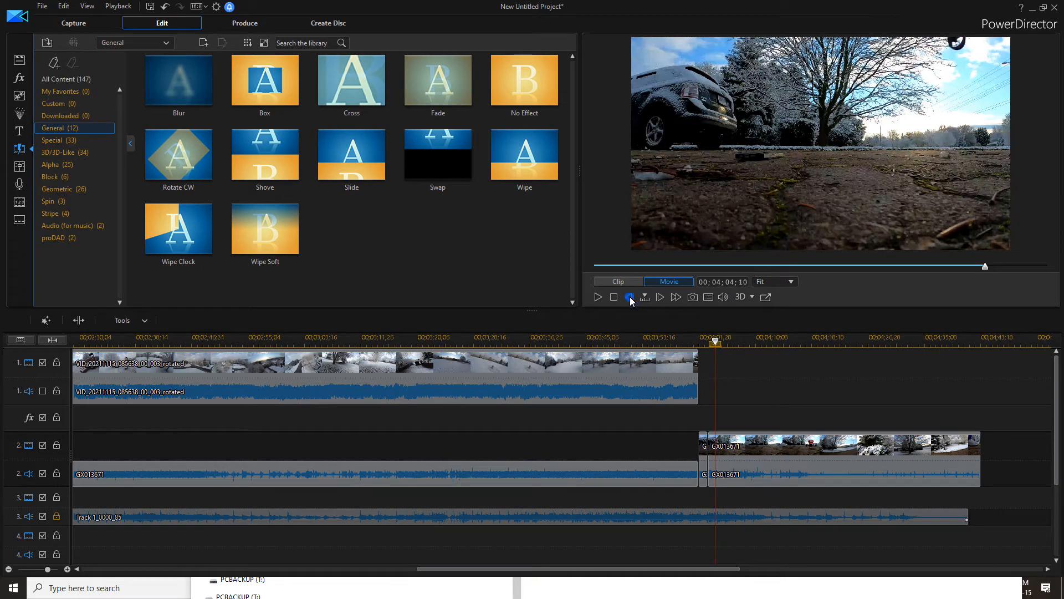
left_click(660, 298)
left_click(78, 319)
Lock the track 1 video and audio tracks, leaving track 2 unlocked
left_click(56, 474)
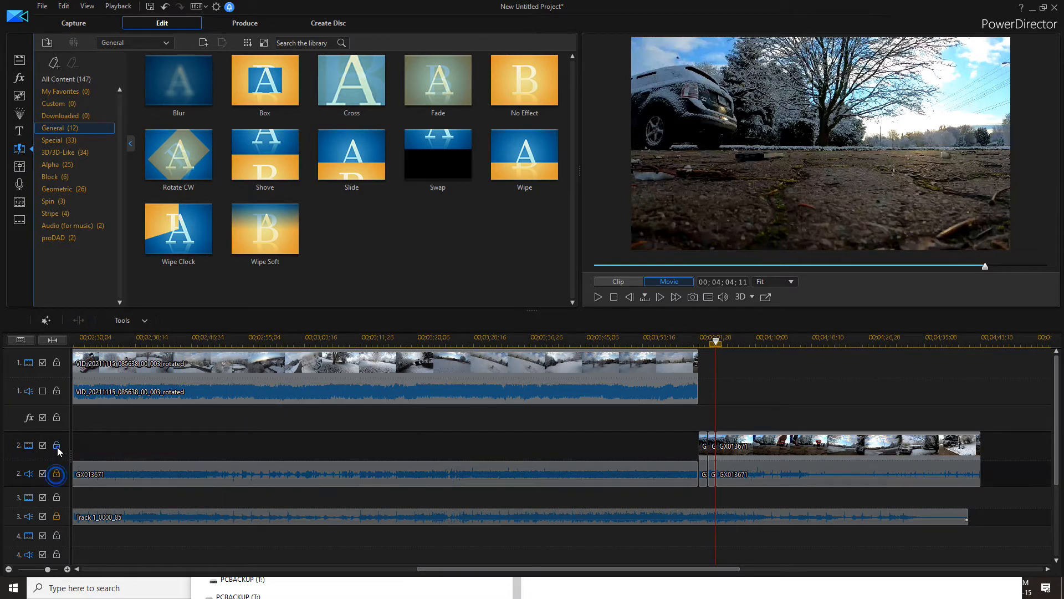
left_click(57, 446)
left_click(57, 390)
left_click(58, 363)
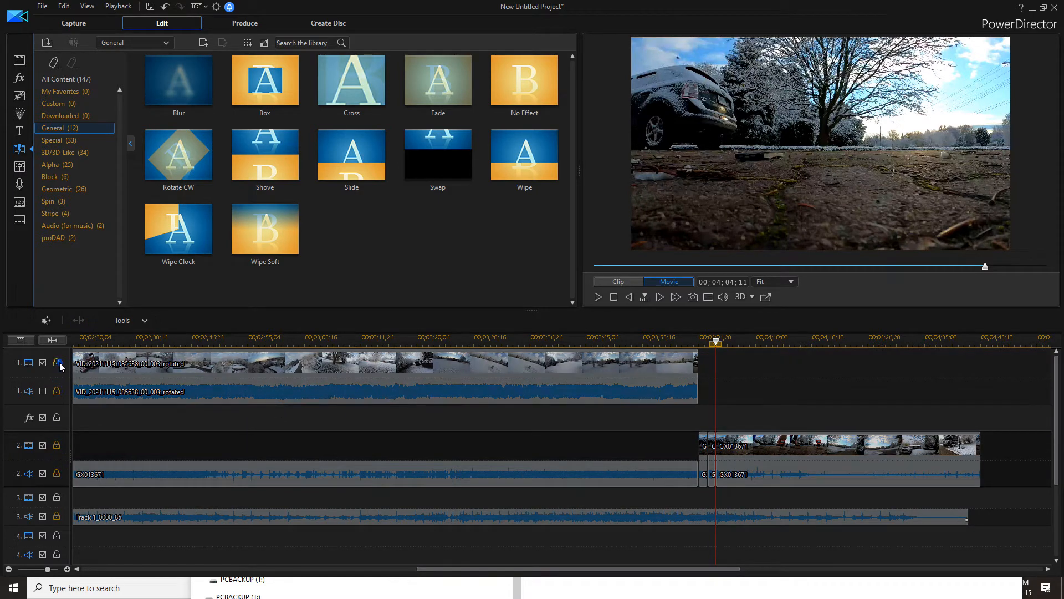
left_click(57, 445)
left_click(56, 474)
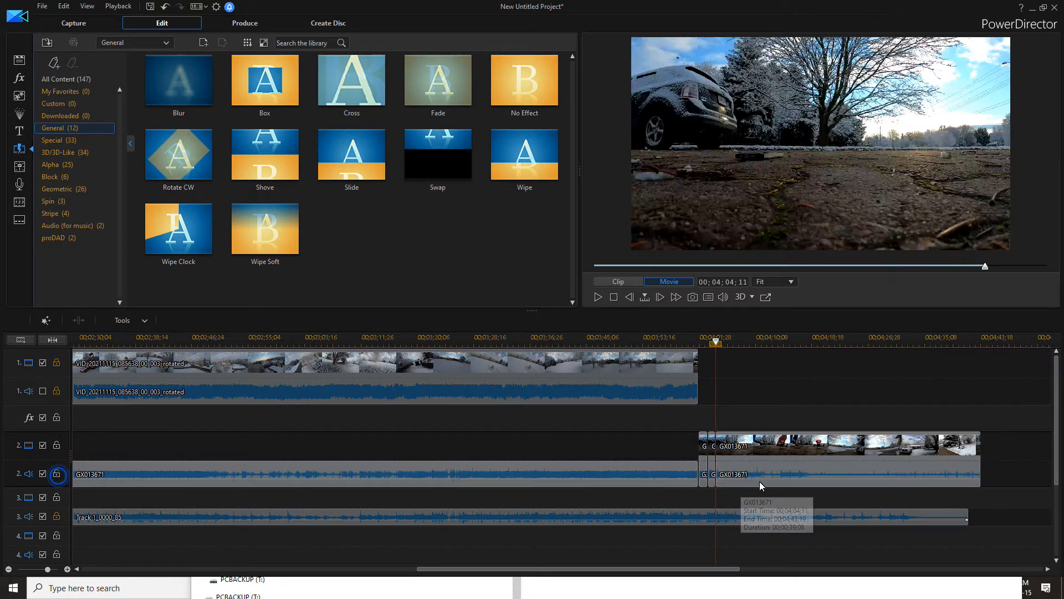
Move the short middle track 2 segment down to track 4, then lock both track 2 tracks
left_click_drag(713, 470, 712, 546)
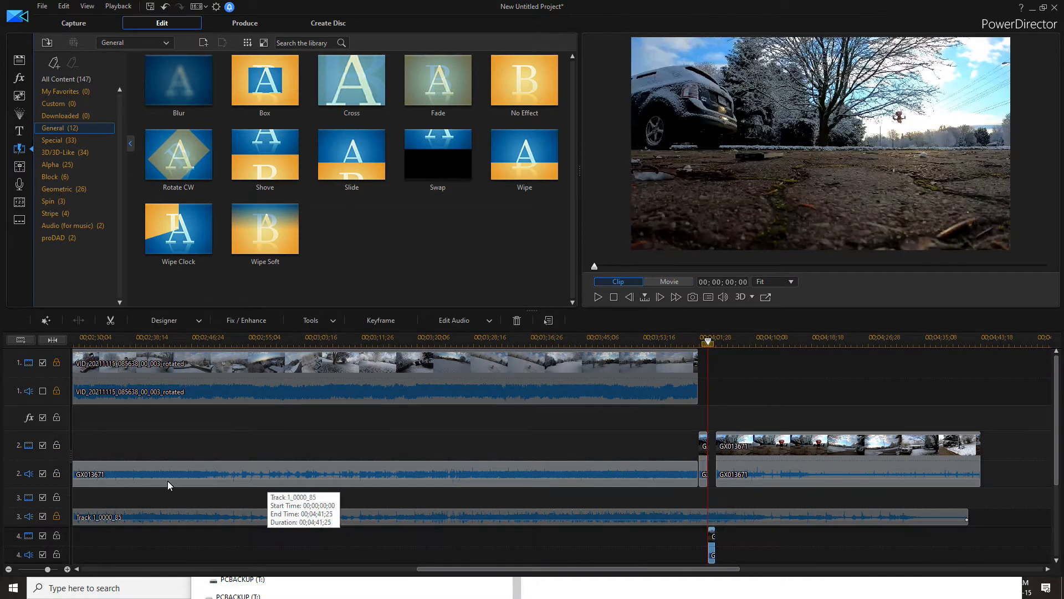
left_click(58, 472)
left_click(57, 445)
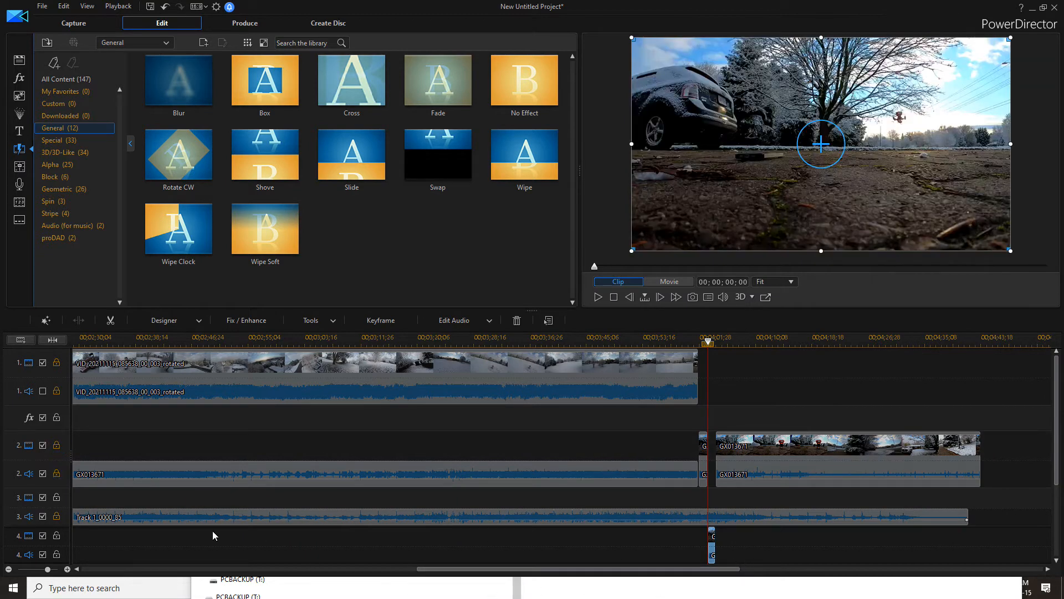
Apply the Video Speed power tool to the track 4 segment with a speed multiplier of 0.210
left_click(326, 326)
left_click(321, 333)
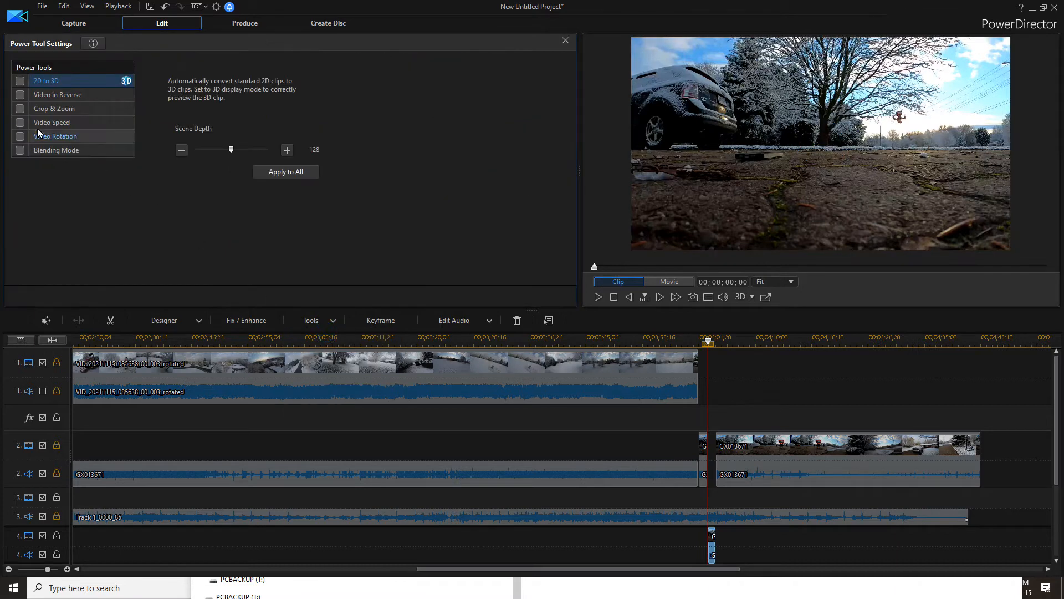
left_click(23, 121)
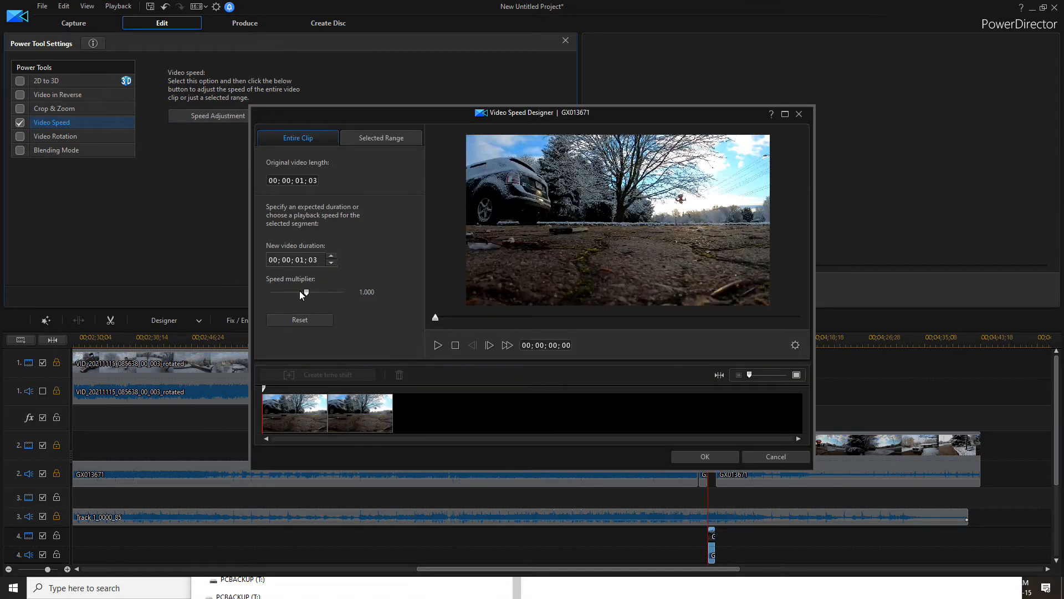
left_click_drag(306, 295, 277, 294)
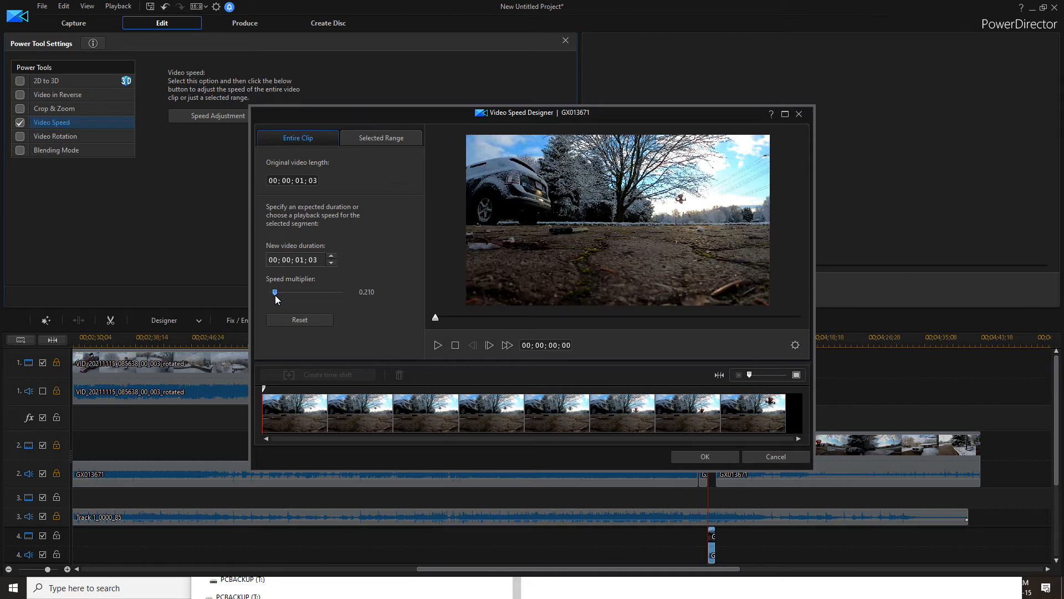
left_click(720, 455)
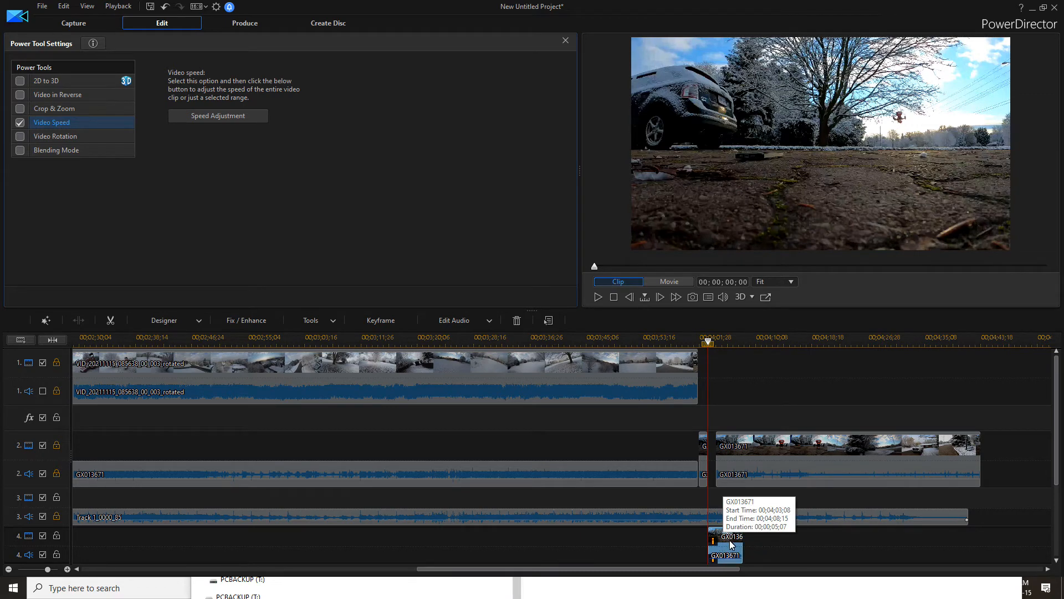
Close the power tool settings and apply the Fade transition to the slow-motion segment on track 4
left_click(565, 41)
left_click_drag(449, 91, 713, 403)
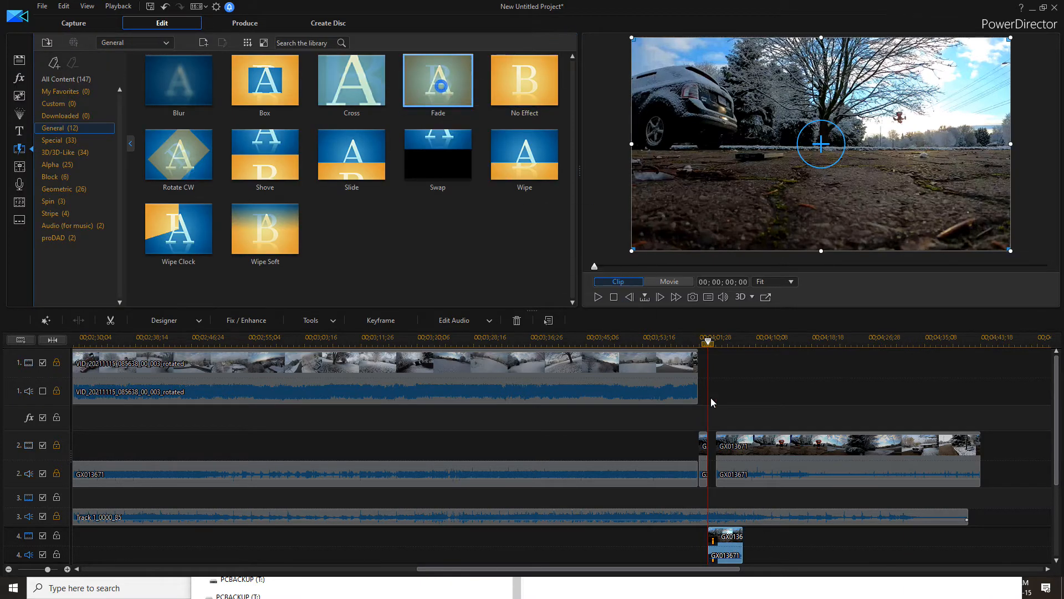
left_click_drag(740, 542, 737, 541)
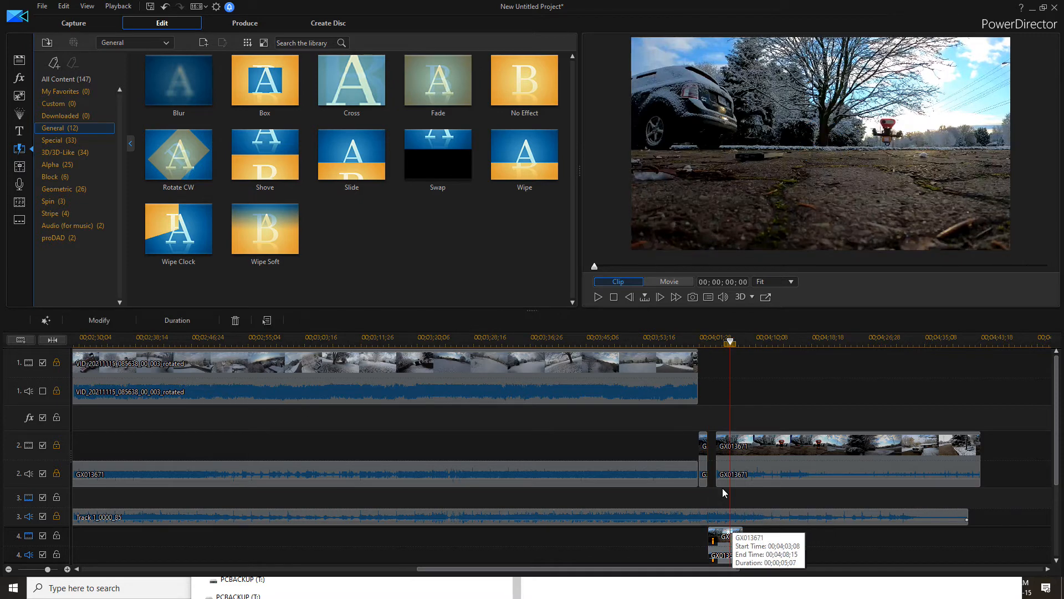
Preview the movie playback through the slow-motion segment
left_click(699, 348)
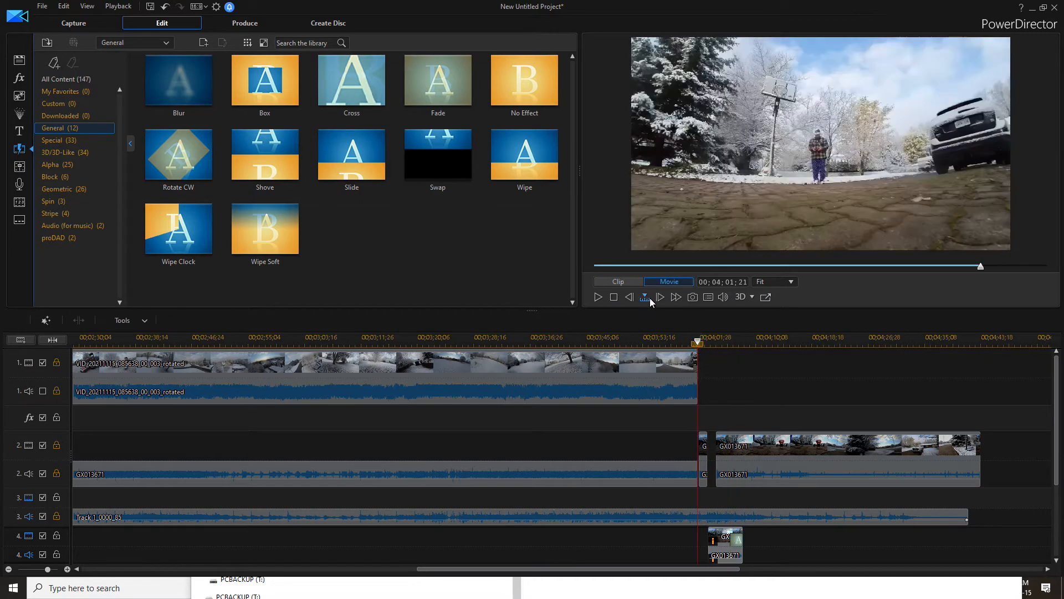
left_click(598, 297)
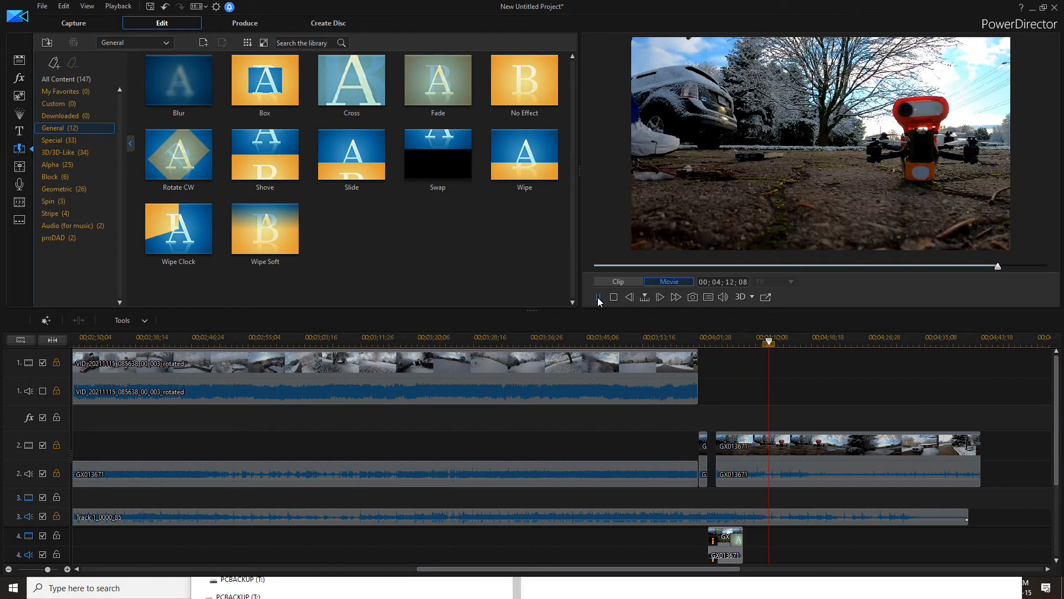
left_click(698, 346)
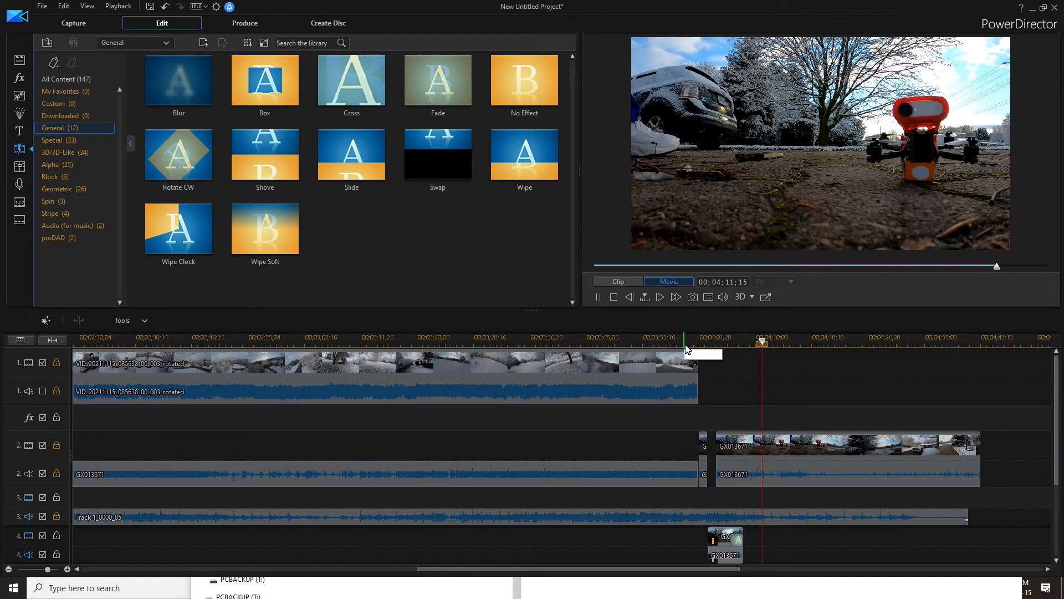
left_click(600, 297)
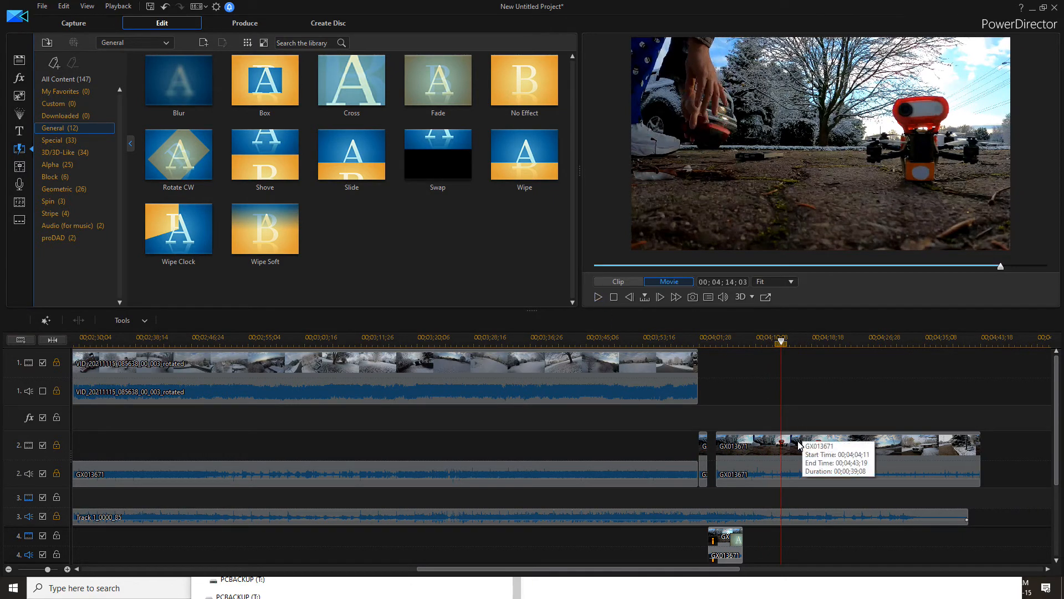
Unlock the track 2 and track 1 video and audio tracks
left_click(56, 474)
left_click(56, 444)
left_click(56, 391)
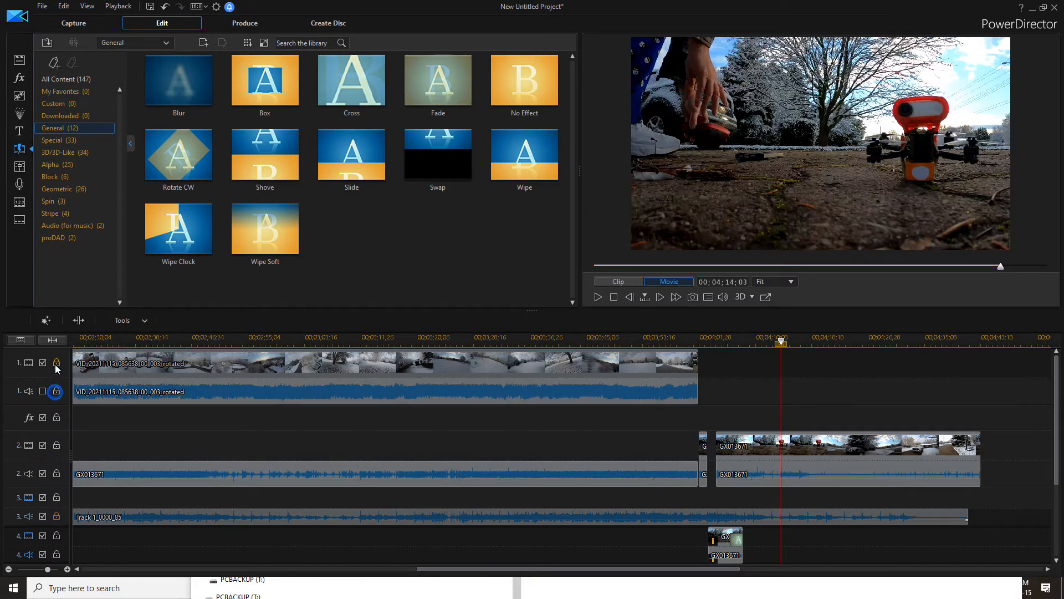
left_click(56, 362)
Add a Fade transition at the end of the track 2 clip and preview the movie's ending
left_click_drag(438, 83, 973, 446)
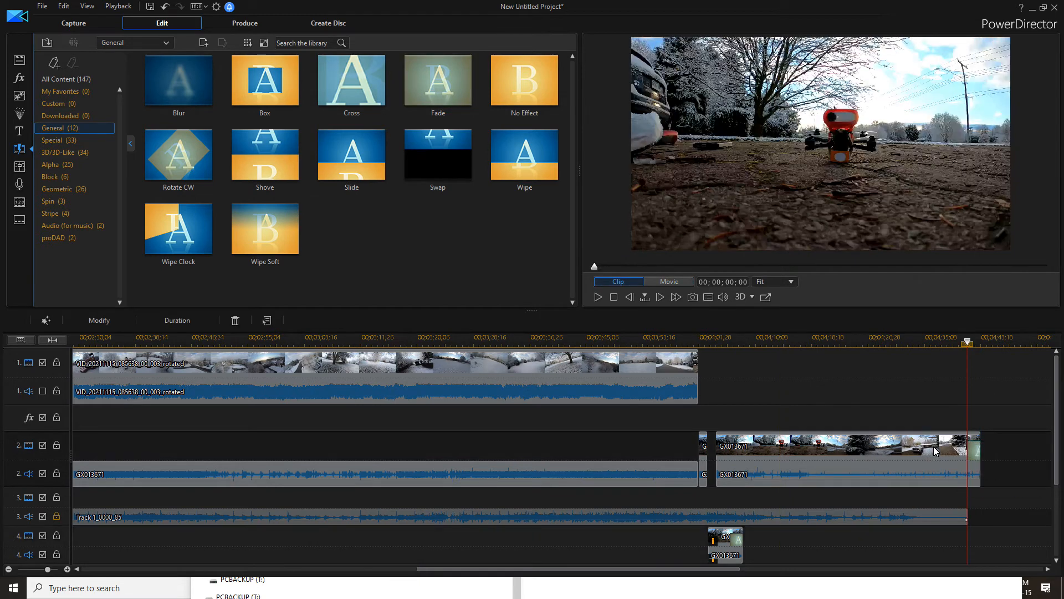
left_click(945, 350)
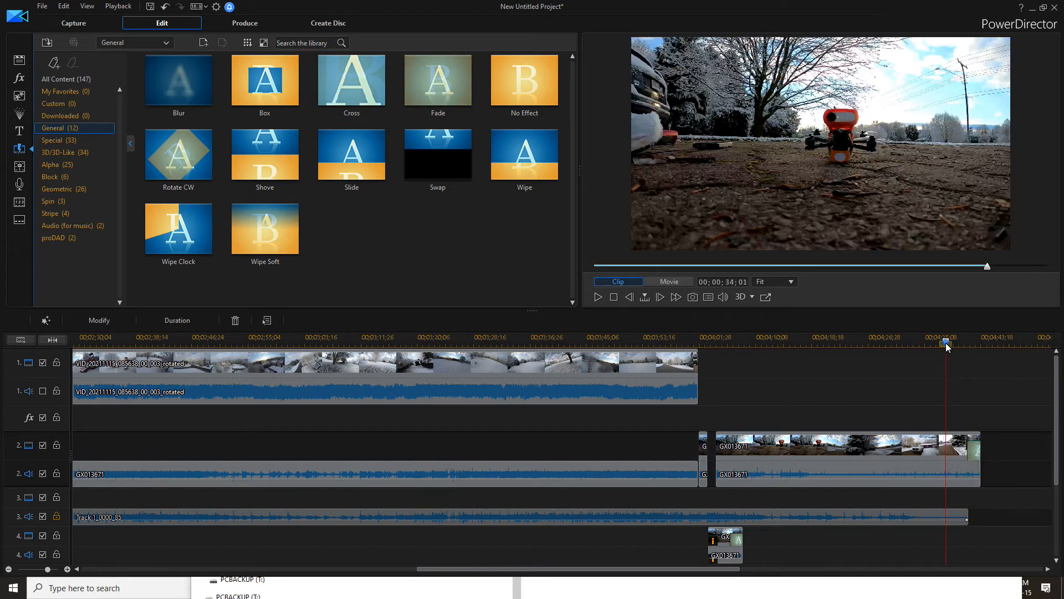
left_click(664, 283)
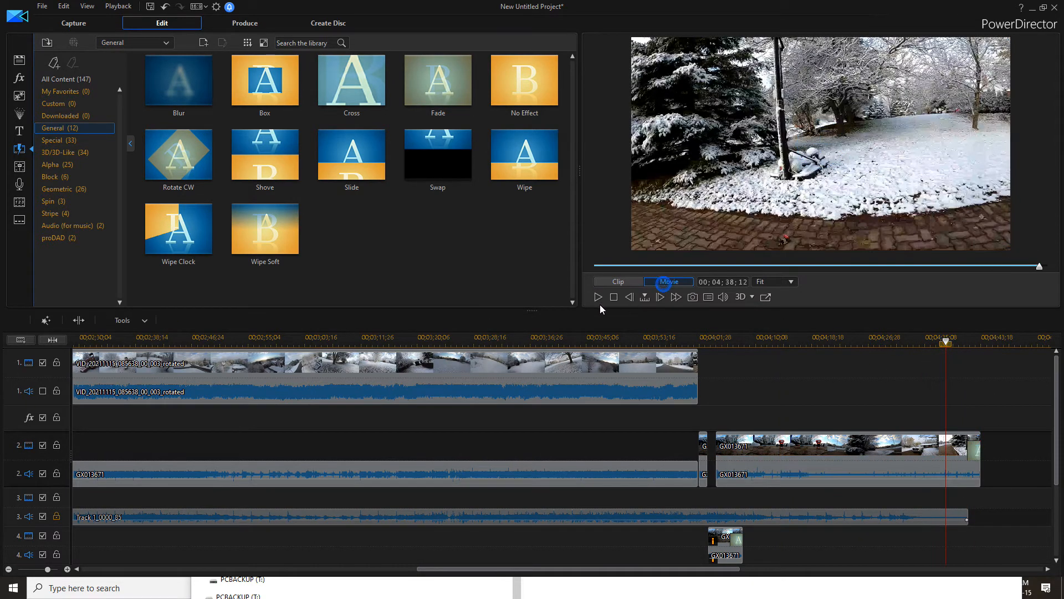
left_click(598, 298)
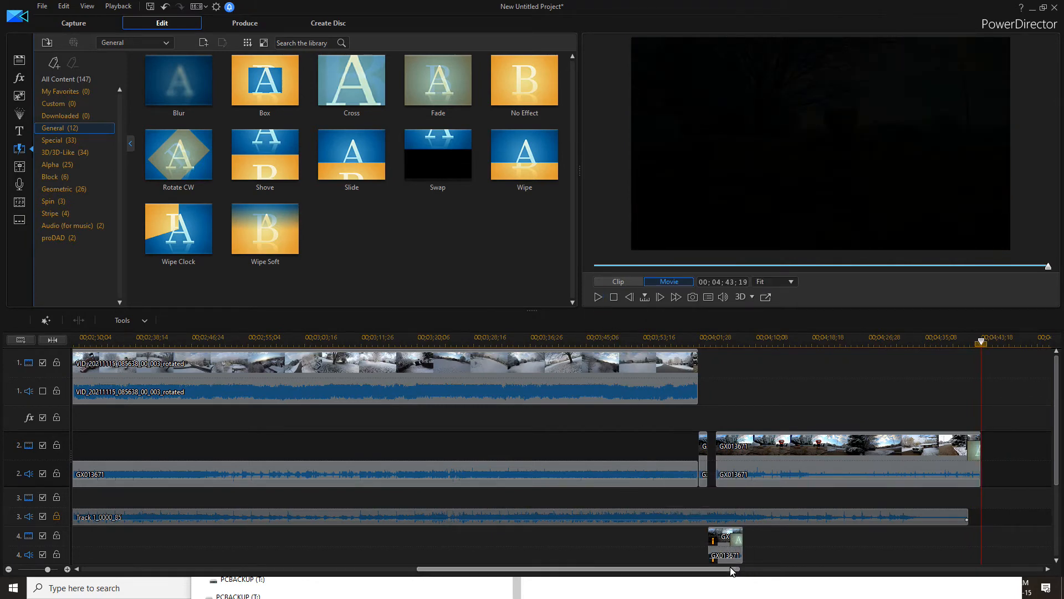
Scroll the timeline back to the start and preview playback from around 00;01;24
left_click_drag(718, 569, 364, 570)
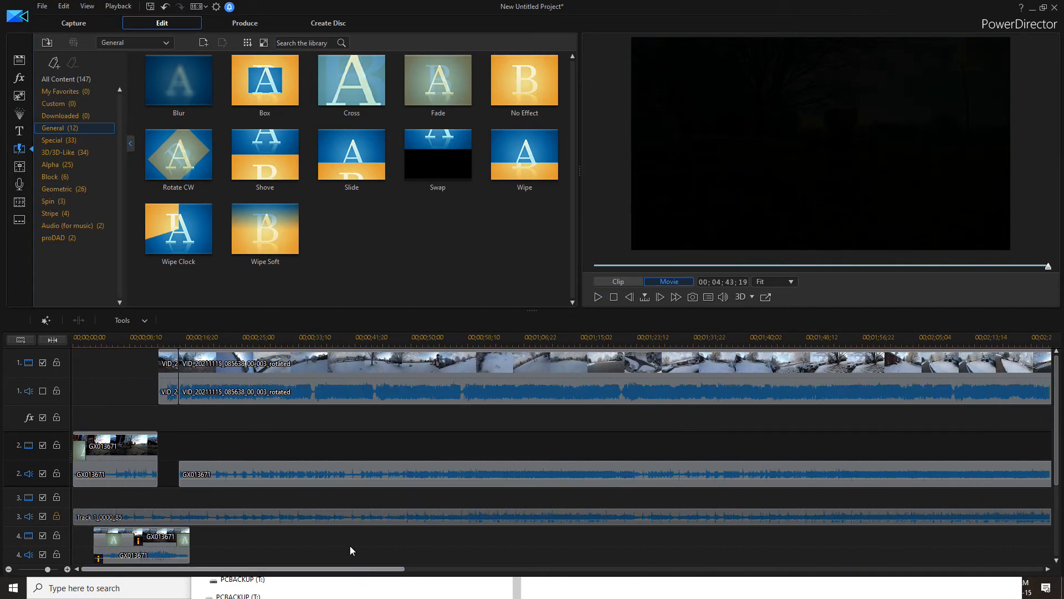
left_click(336, 339)
left_click(598, 298)
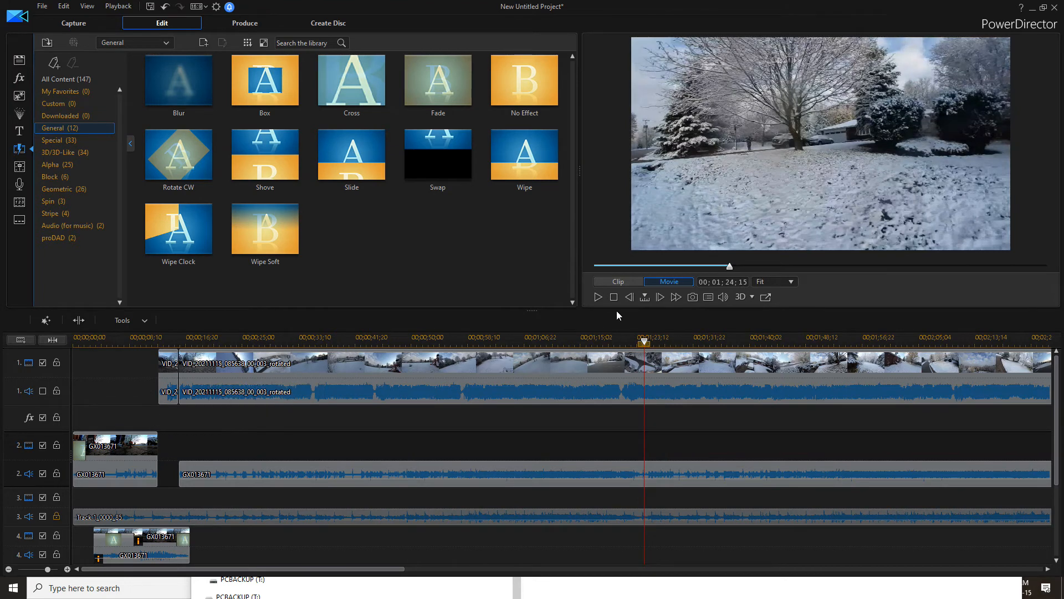
left_click(614, 298)
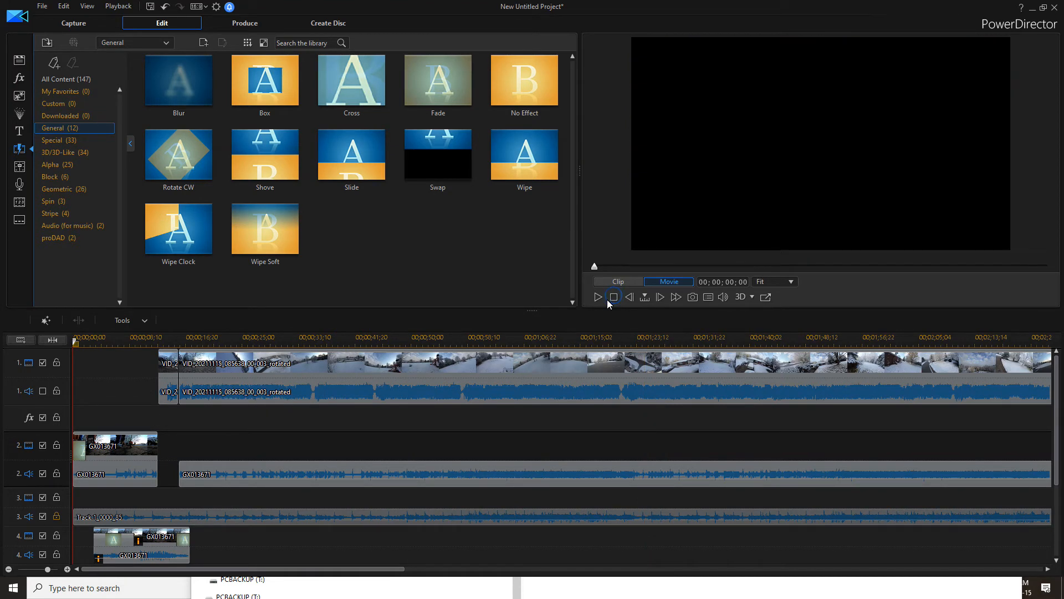
Preview the intro with the slow-motion segment from the start of the movie
left_click(600, 298)
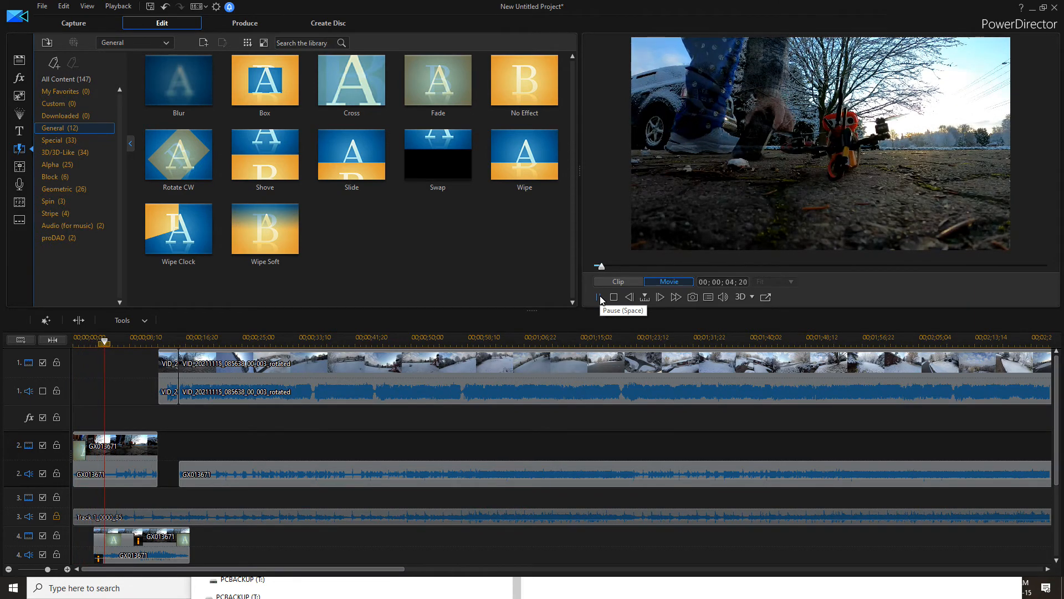
left_click(599, 298)
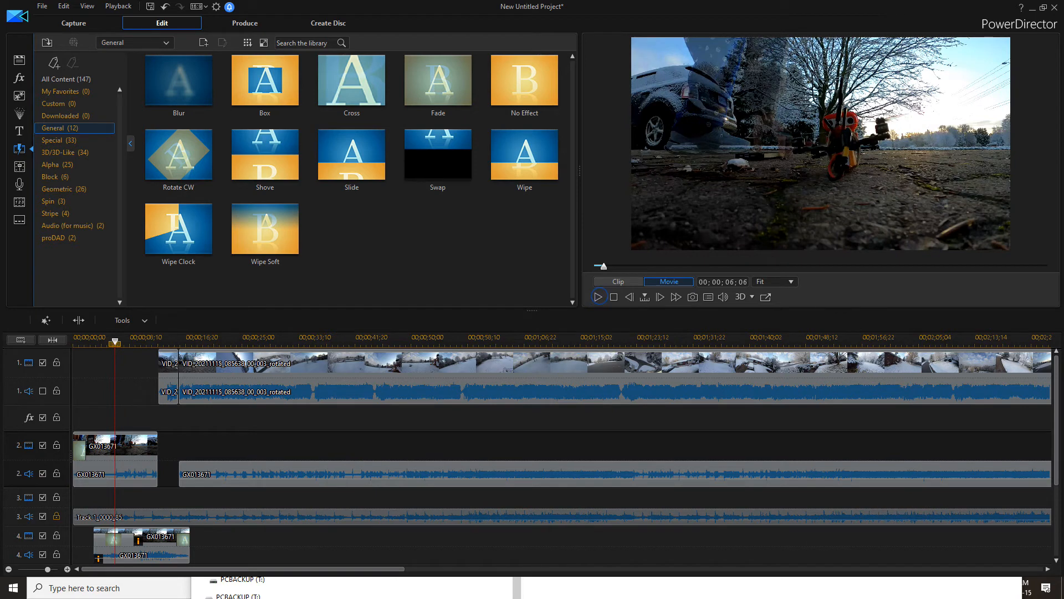
scroll(1054, 457, "down", 2)
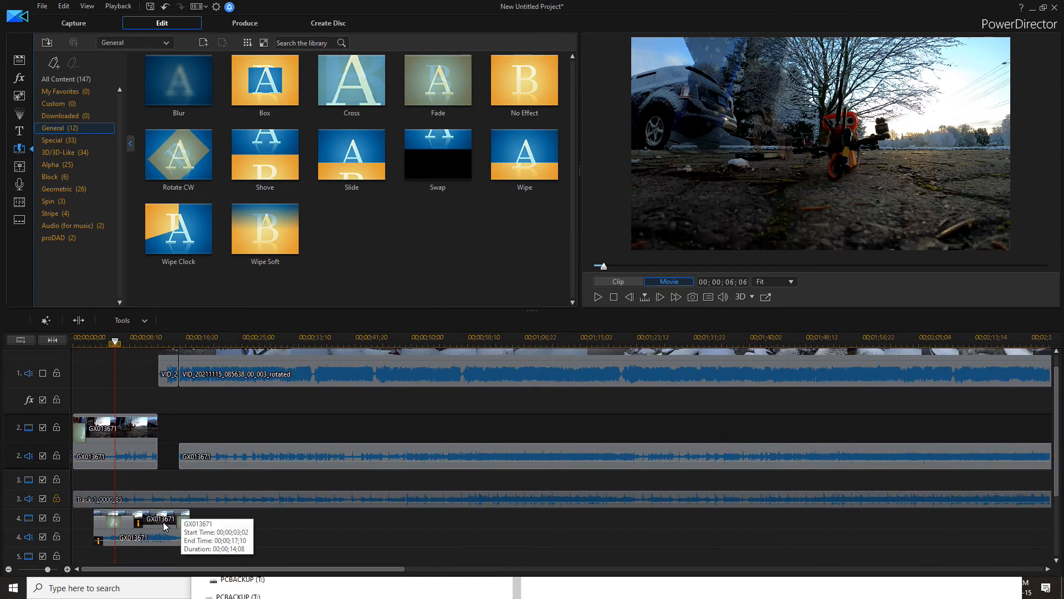
left_click(167, 521)
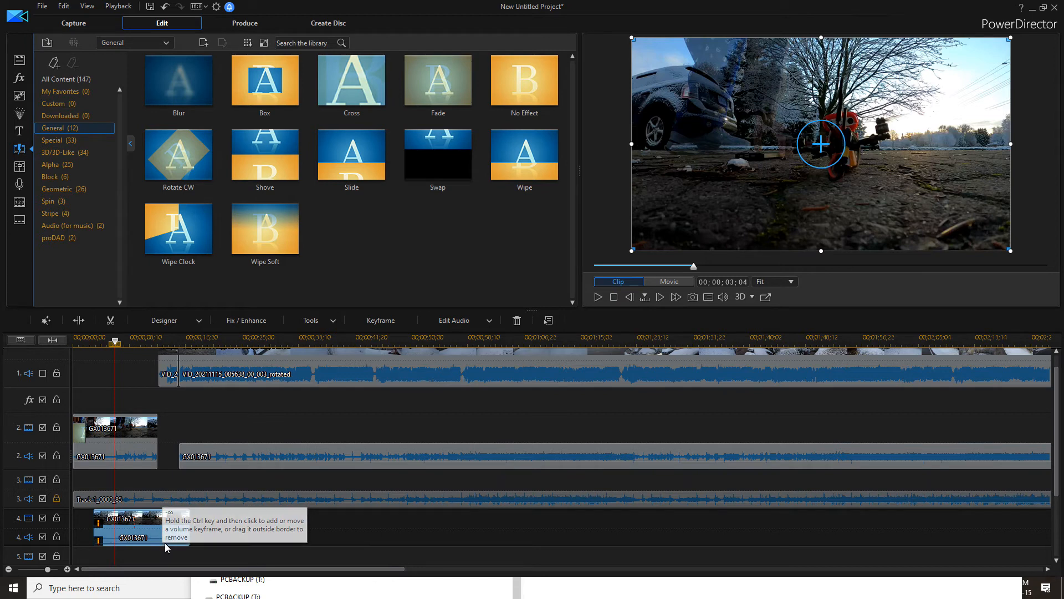
left_click(656, 283)
left_click(613, 297)
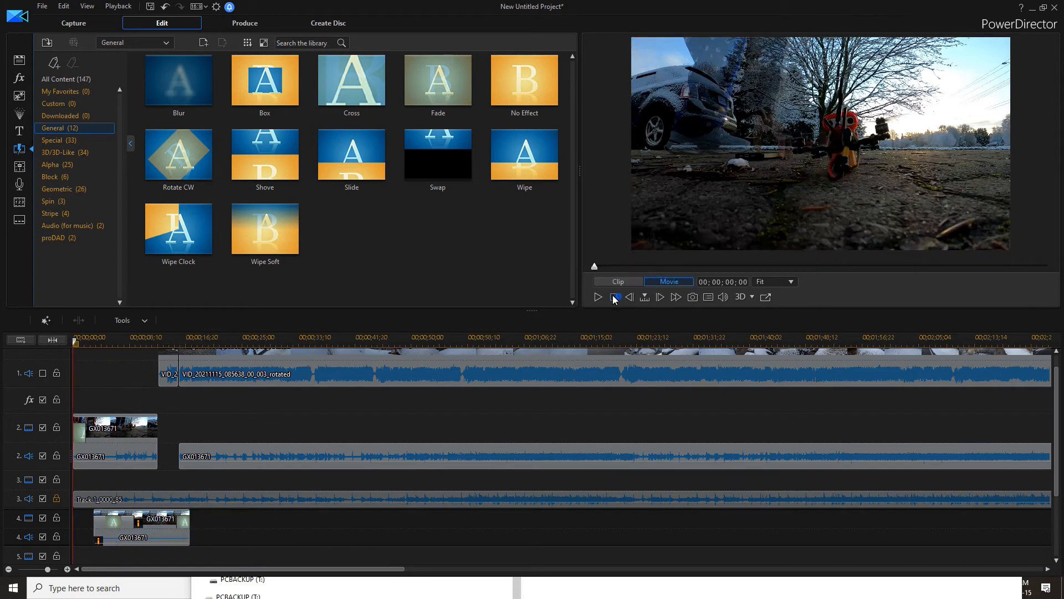
Play and pause the movie preview from the start to about 00;00;19
left_click(598, 297)
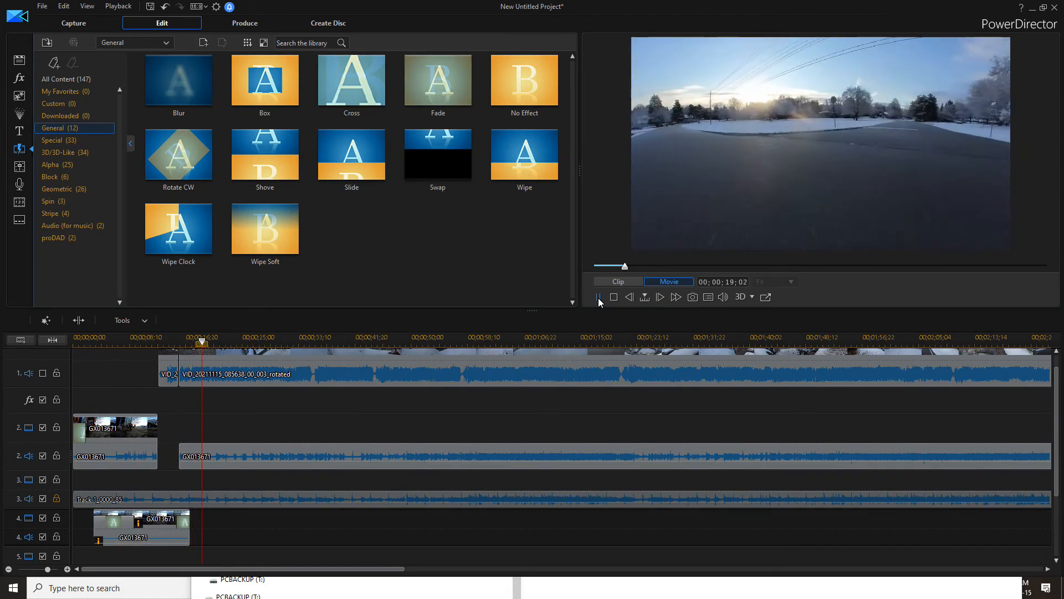
left_click(598, 297)
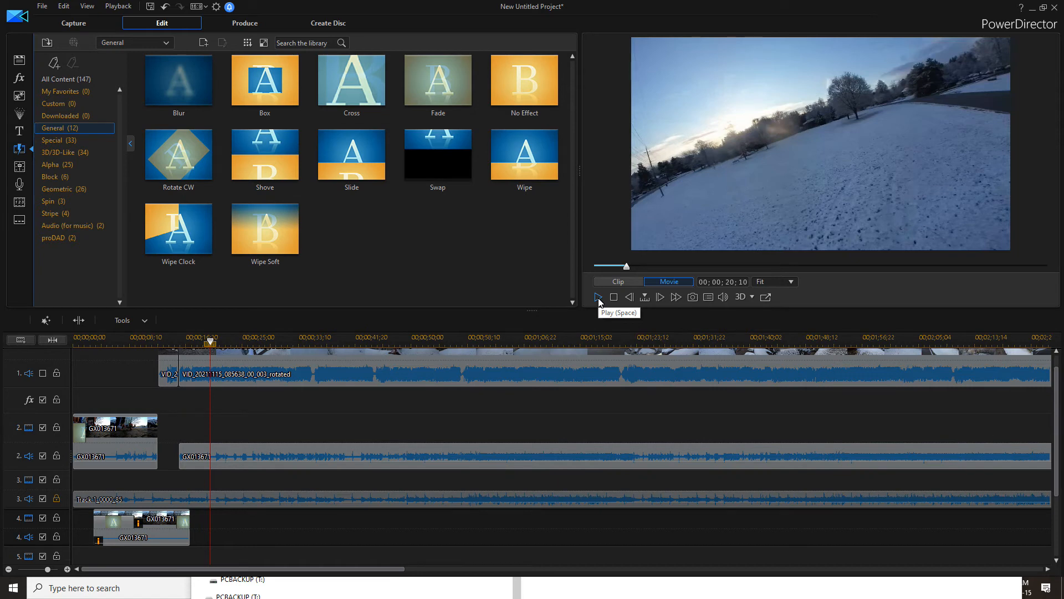
Open the Produce module and choose the GoPro 2k 25 FPS profile for H.264 AVC MP4 output
left_click(241, 23)
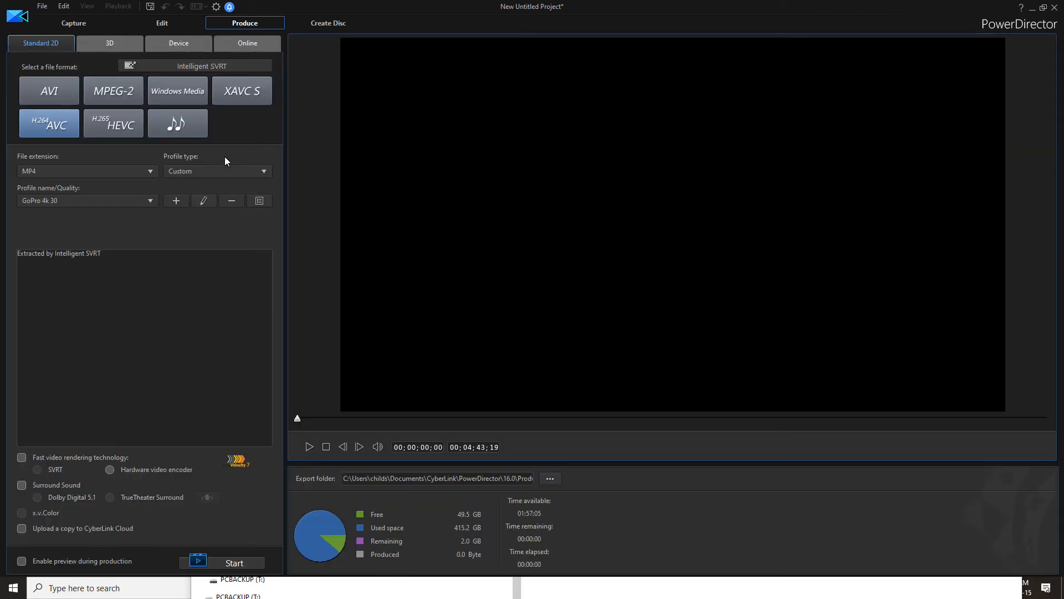
left_click(127, 199)
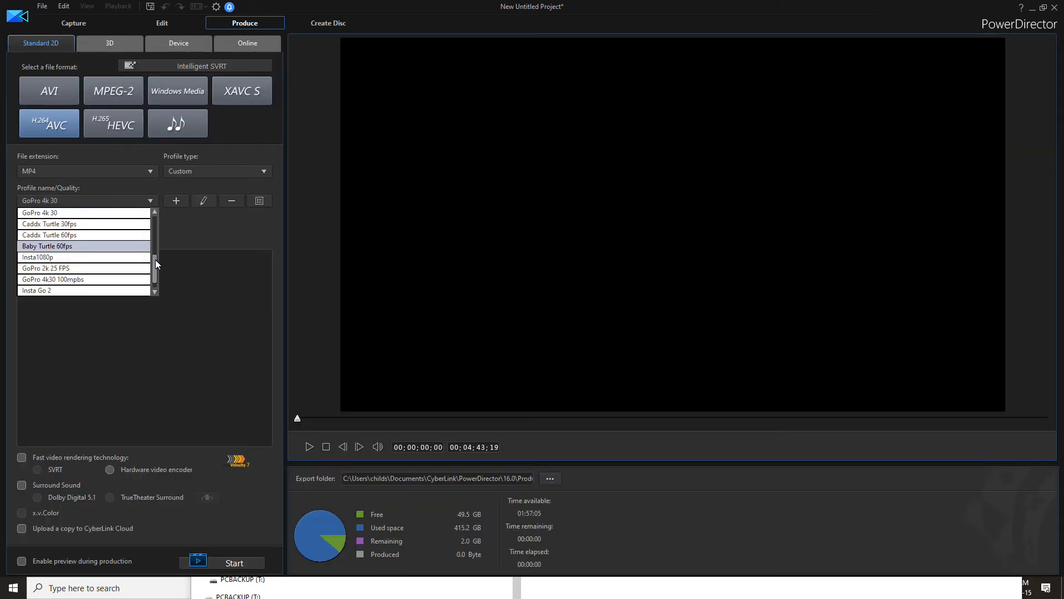
mouse_move(152, 261)
left_mouse_down()
mouse_move(158, 215)
mouse_move(153, 267)
left_mouse_up()
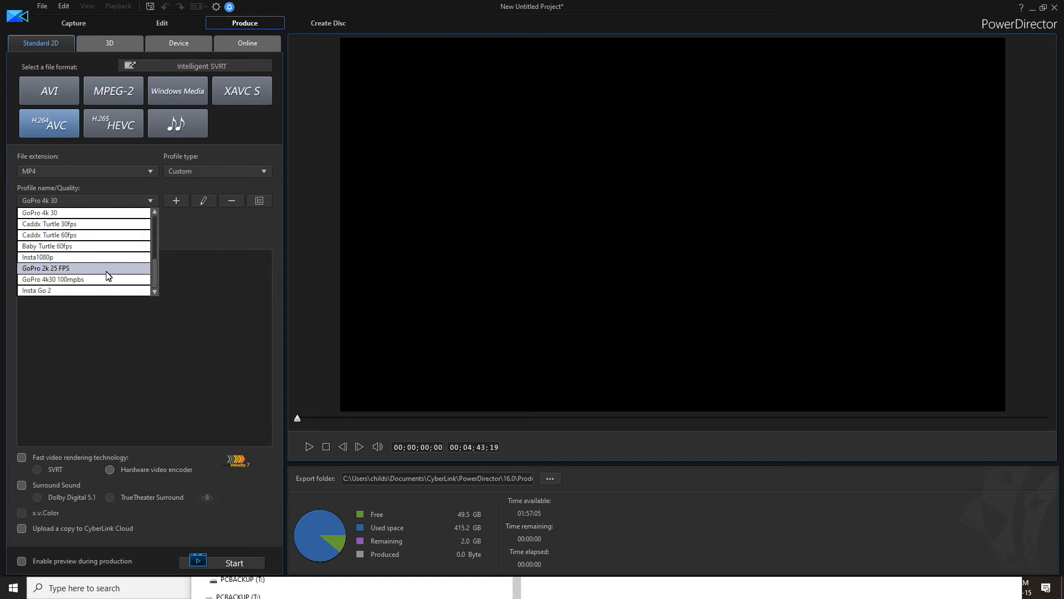
left_click(108, 269)
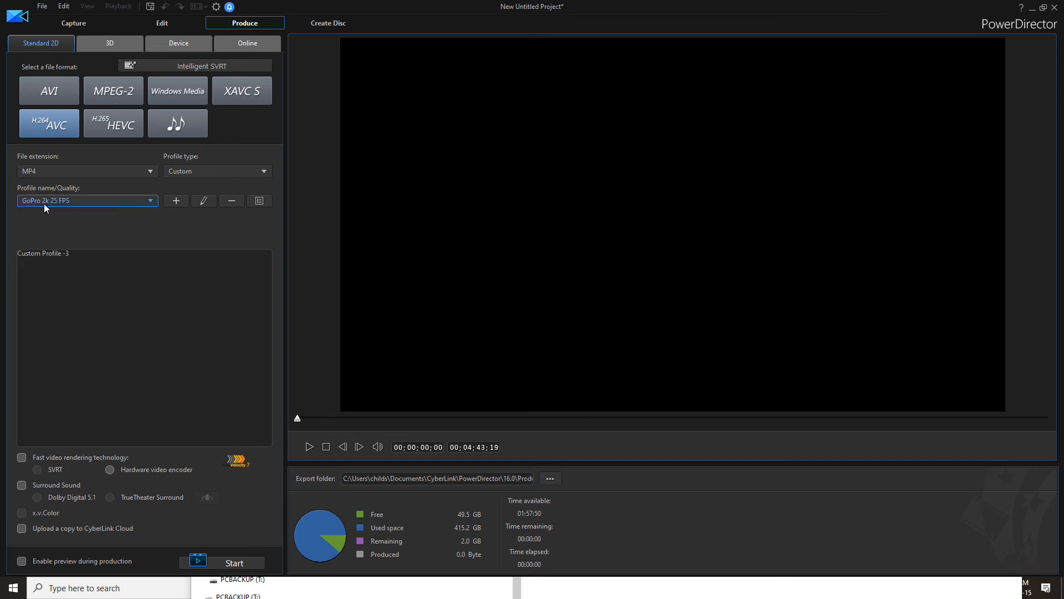
Open the export location dialog and name the output file How I Edit FPV Flight Videos
left_click(550, 479)
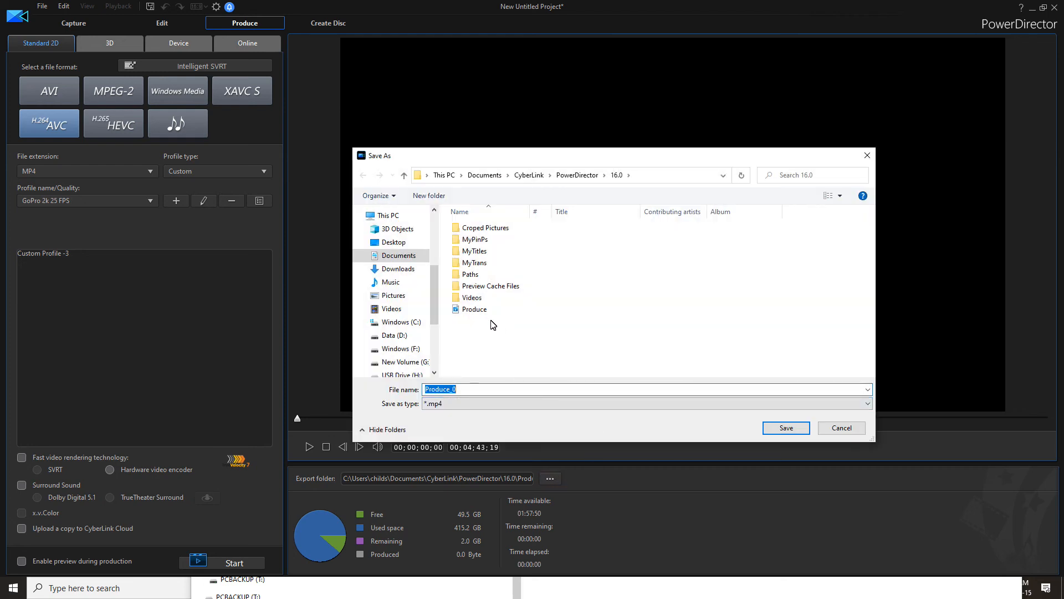
left_click(394, 309)
left_click(472, 388)
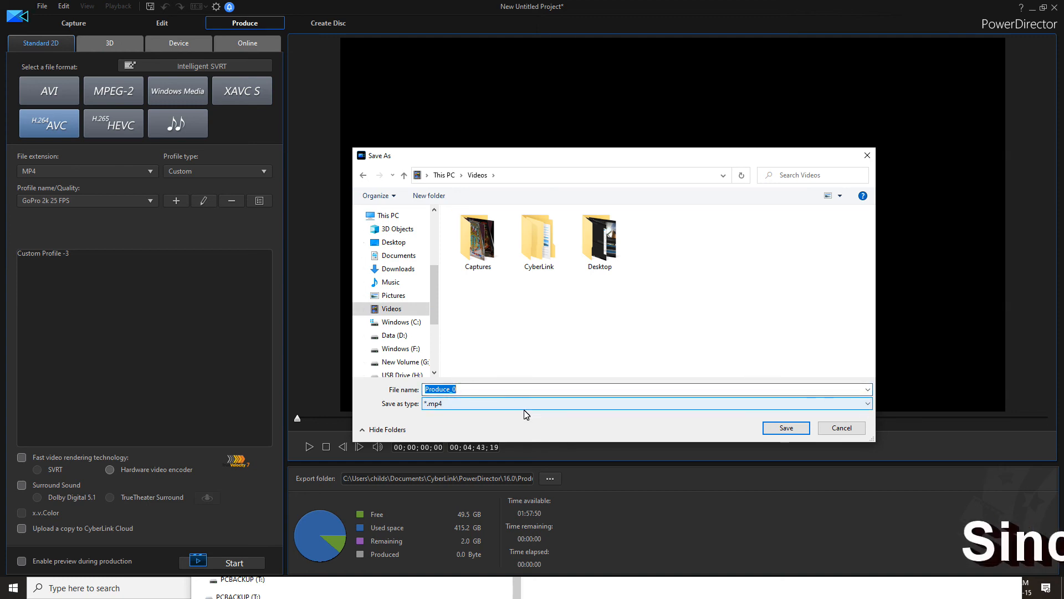
type("How To Edit")
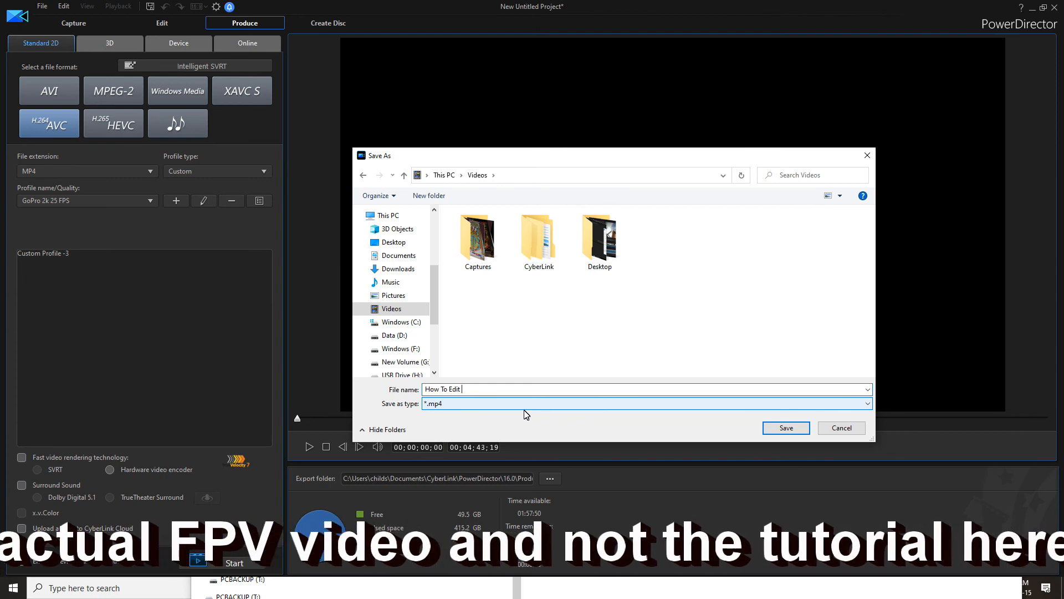
key("BackSpace")
key("BackSpace")
key("BackSpace")
key("BackSpace")
key("BackSpace")
key("BackSpace")
key("BackSpace")
key("BackSpace")
type("I Edit FPV Flight Videos")
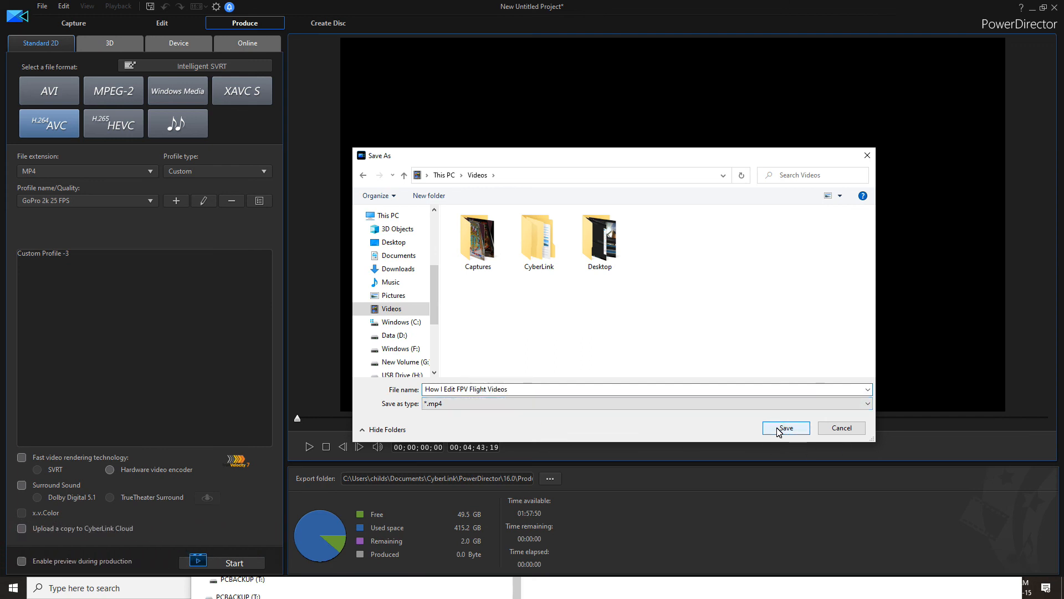
Save the export into the Videos folder on New Volume (G:) and start producing the movie
left_click(401, 364)
double_click(470, 344)
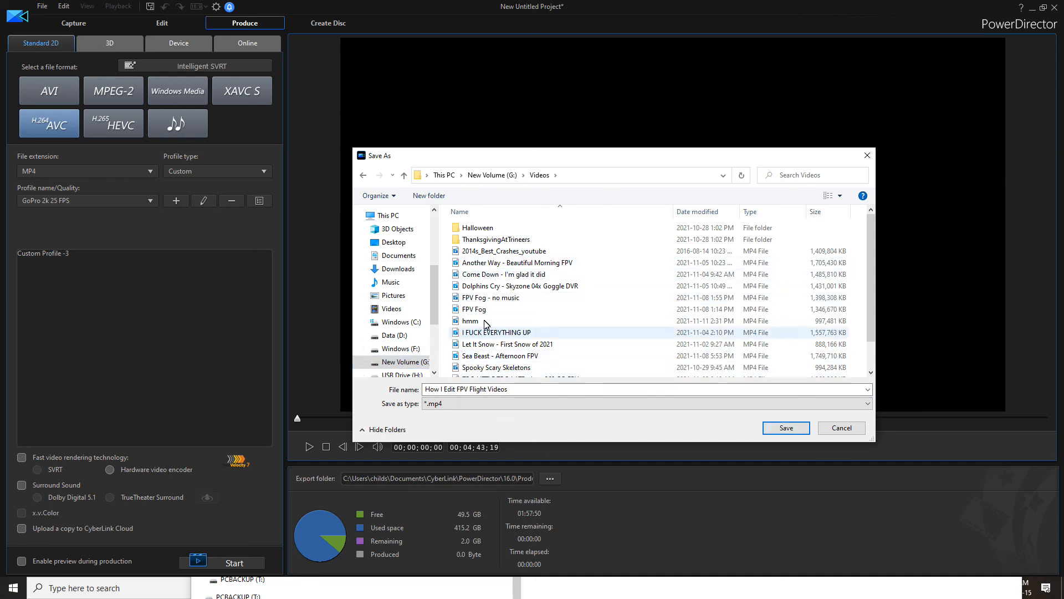
left_click(789, 431)
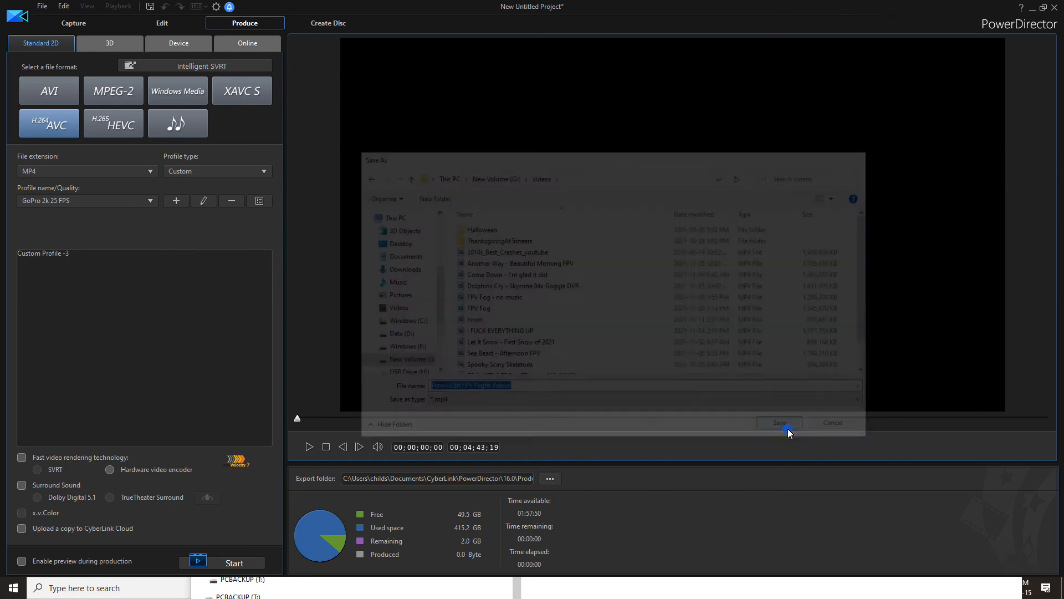
left_click(247, 564)
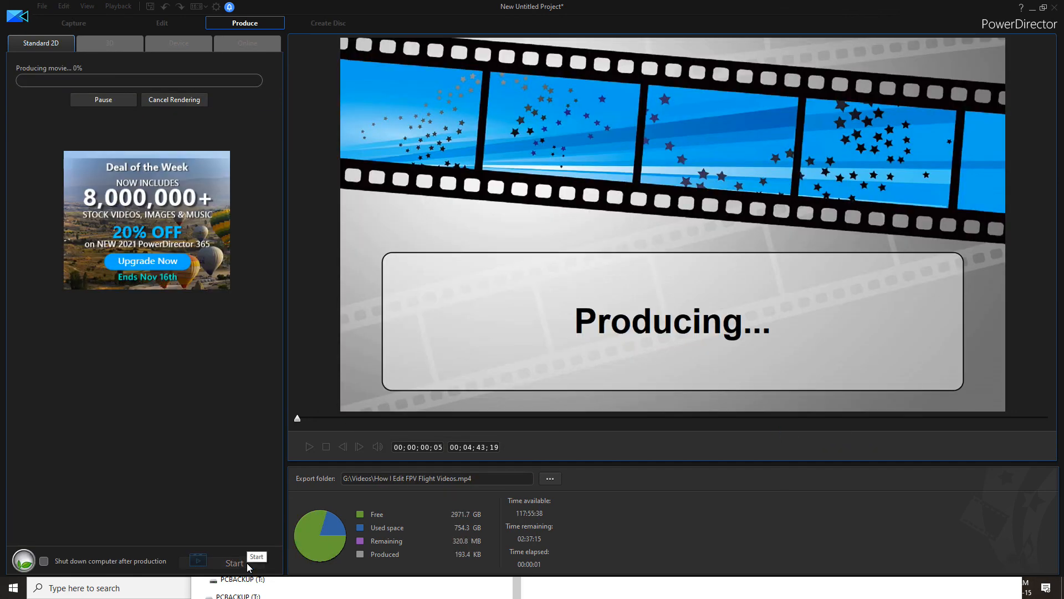